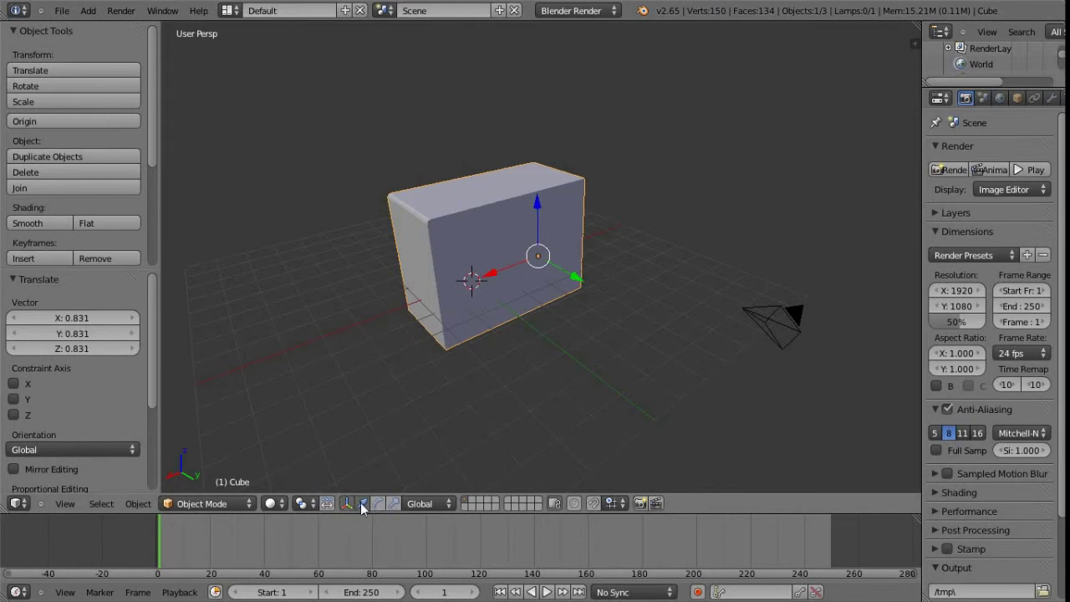
# Step: Try the rotate, scale and combined manipulators on the cube, return to the translate manipulator, and keep the Global orientation
pyautogui.click(376, 505)
pyautogui.click(395, 504)
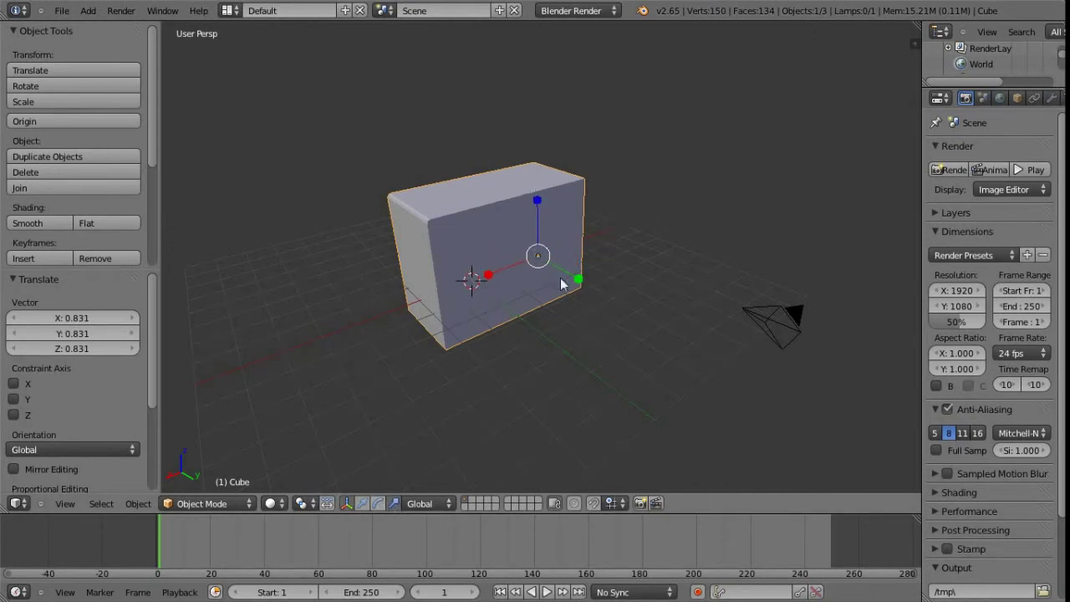
pyautogui.click(378, 504)
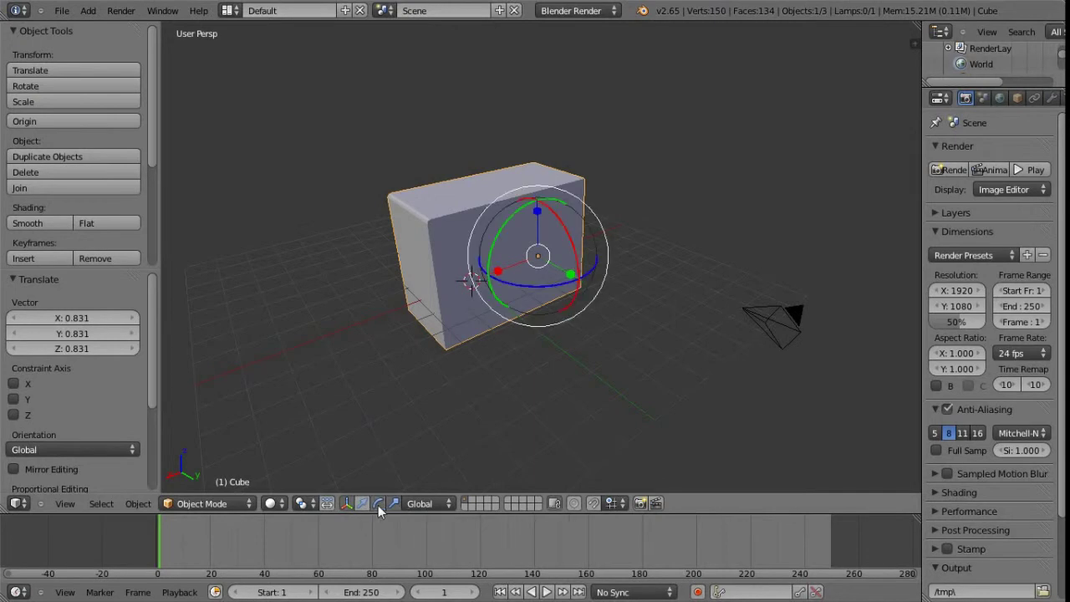
pyautogui.keyDown('shift'); pyautogui.click(363, 505); pyautogui.keyUp('shift')
pyautogui.click(361, 505)
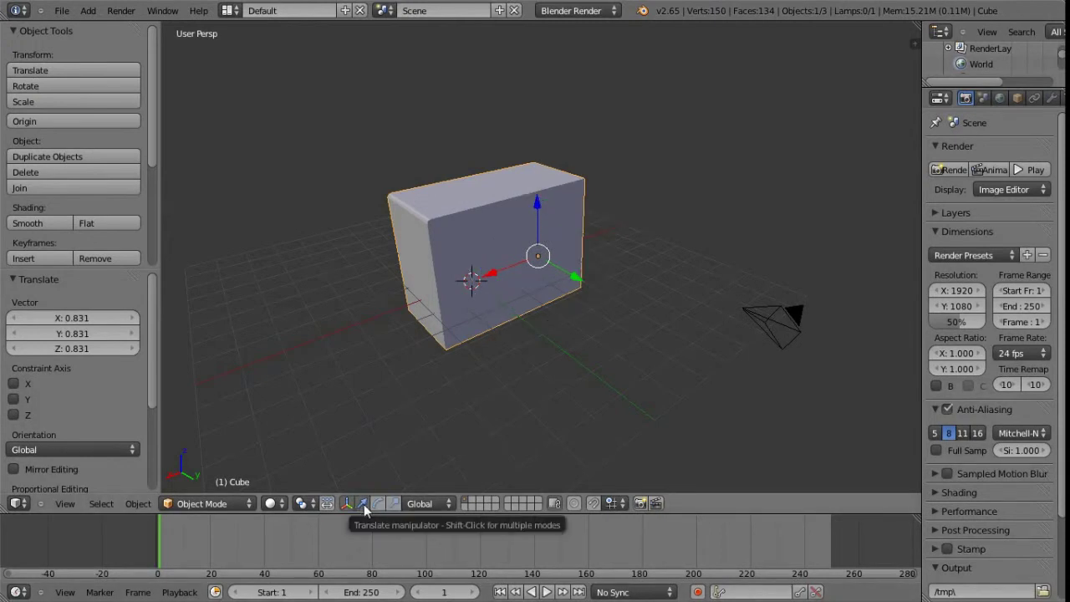
pyautogui.click(446, 502)
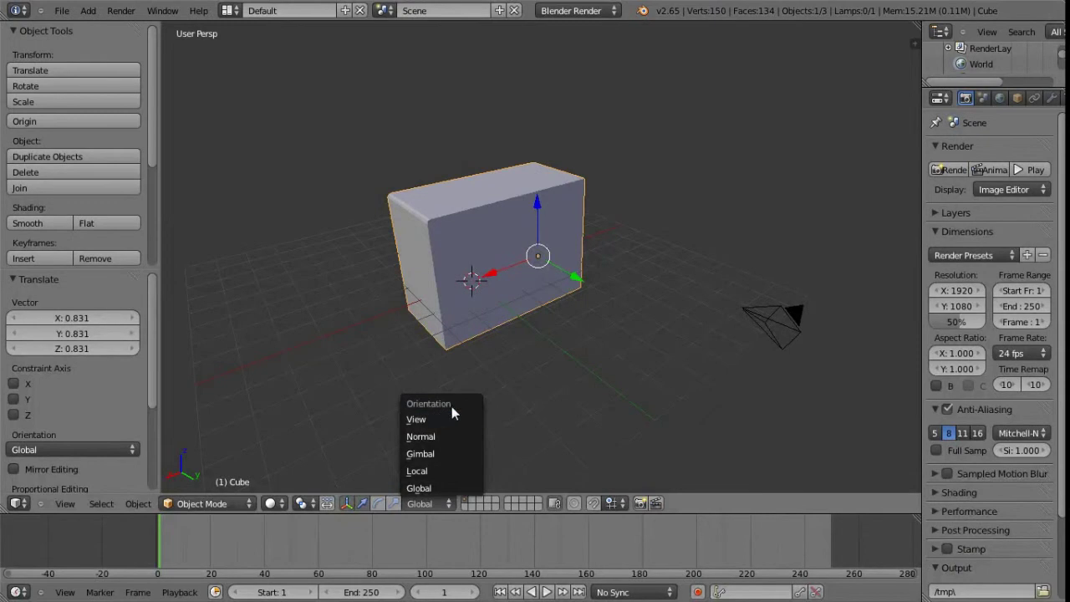
pyautogui.click(419, 489)
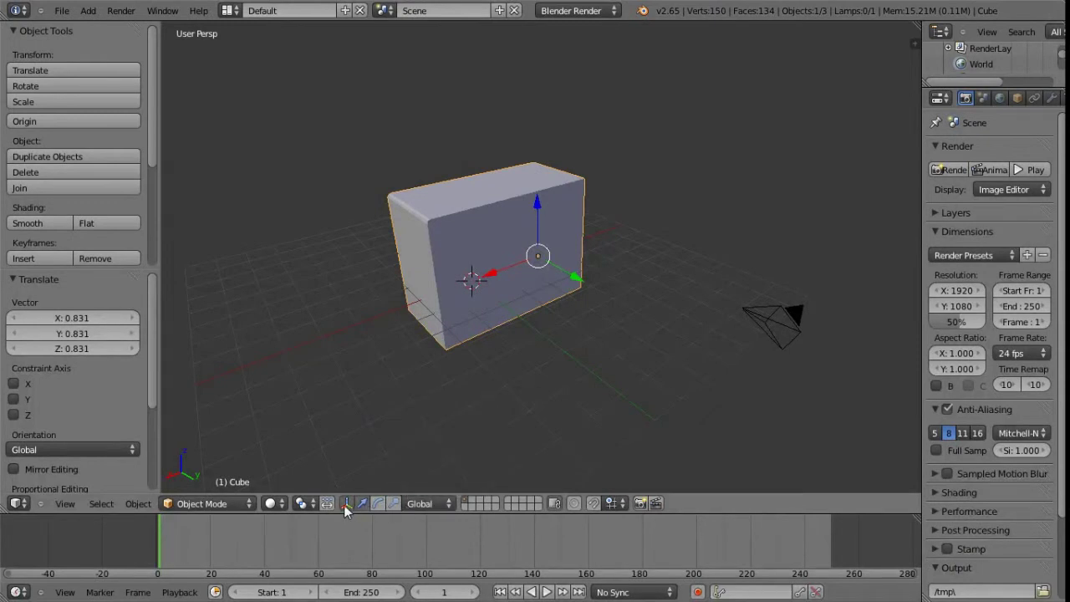
# Step: Toggle the 3D manipulator off and on several times, ending with the translate manipulator enabled
pyautogui.click(346, 505)
pyautogui.click(346, 504)
pyautogui.click(345, 504)
pyautogui.click(345, 504)
pyautogui.hotkey('ctrl', 'space')
pyautogui.hotkey('ctrl', 'space')
pyautogui.hotkey('ctrl', 'space')
pyautogui.hotkey('ctrl', 'space')
pyautogui.click(377, 503)
pyautogui.click(362, 504)
# Step: Try to move the cube freely with the Translate tool, and cancel the move
pyautogui.moveTo(530, 309); pyautogui.dragTo(473, 274, button='middle')
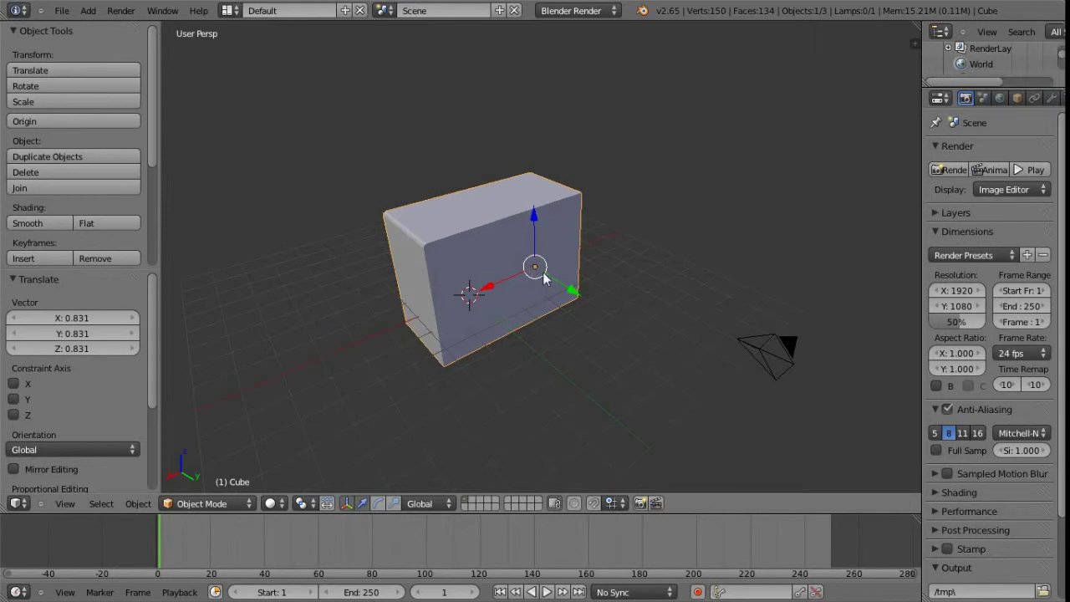
pyautogui.keyDown('shift'); pyautogui.moveTo(492, 302); pyautogui.dragTo(498, 316, button='middle'); pyautogui.keyUp('shift')
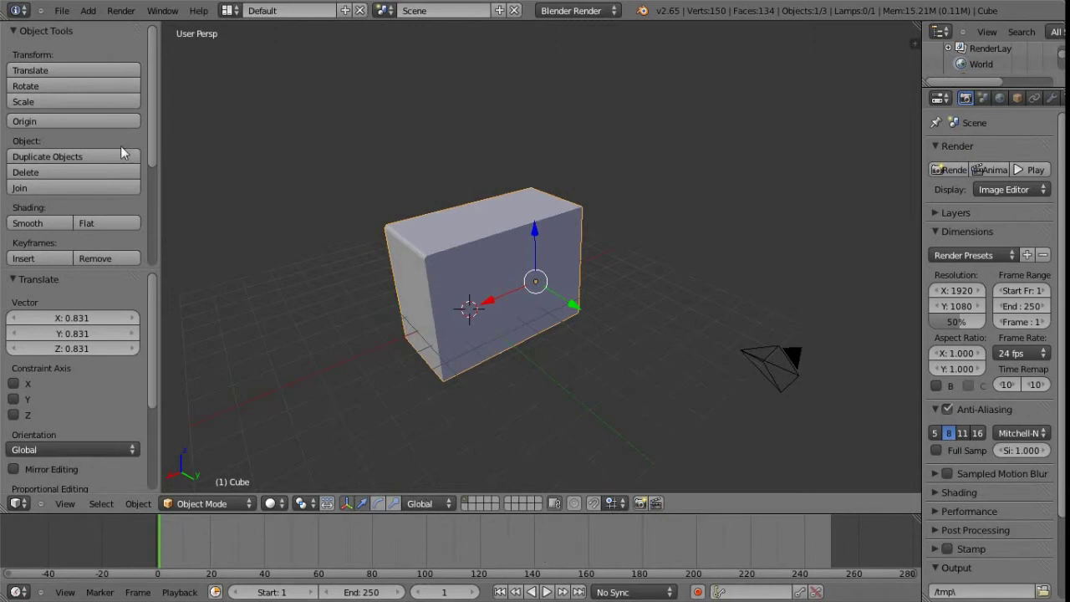
pyautogui.click(82, 70)
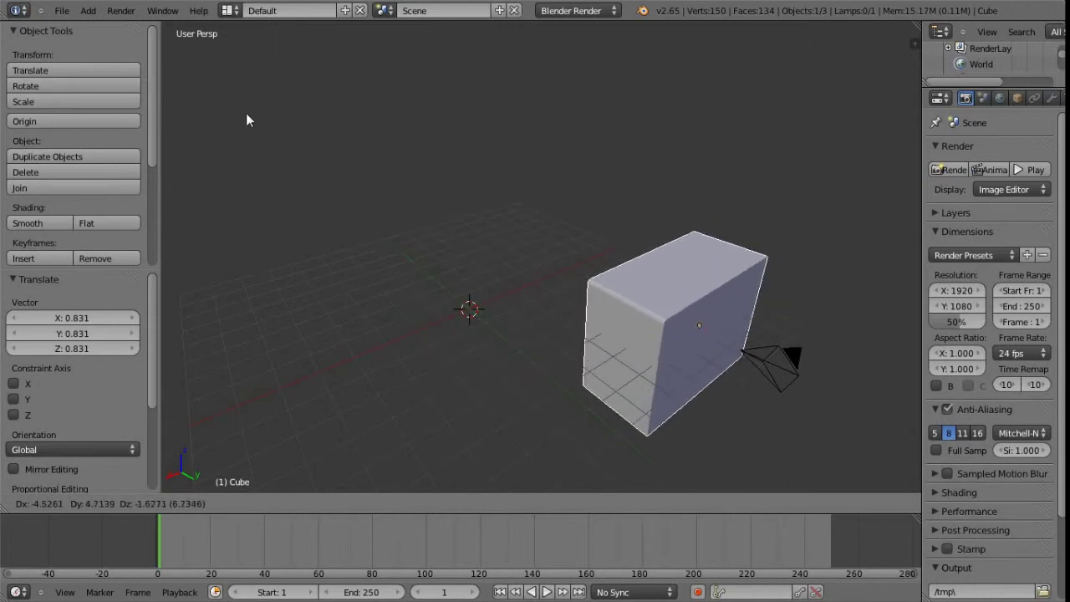
pyautogui.press('Escape')
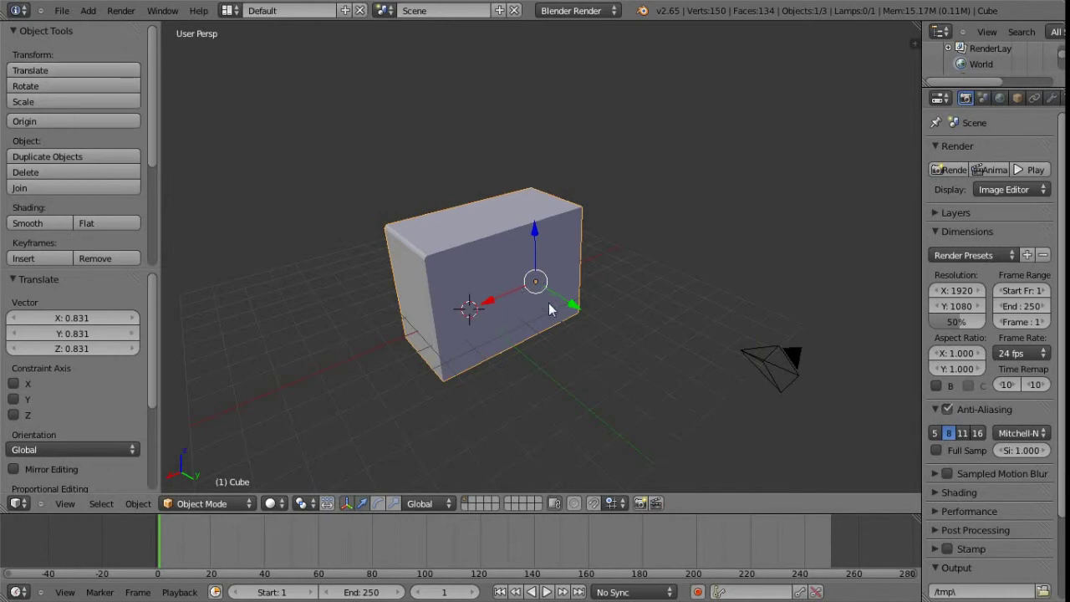
# Step: Try a free move and rotation of the cube, and scale it uniformly by about 1.045
pyautogui.press('g')
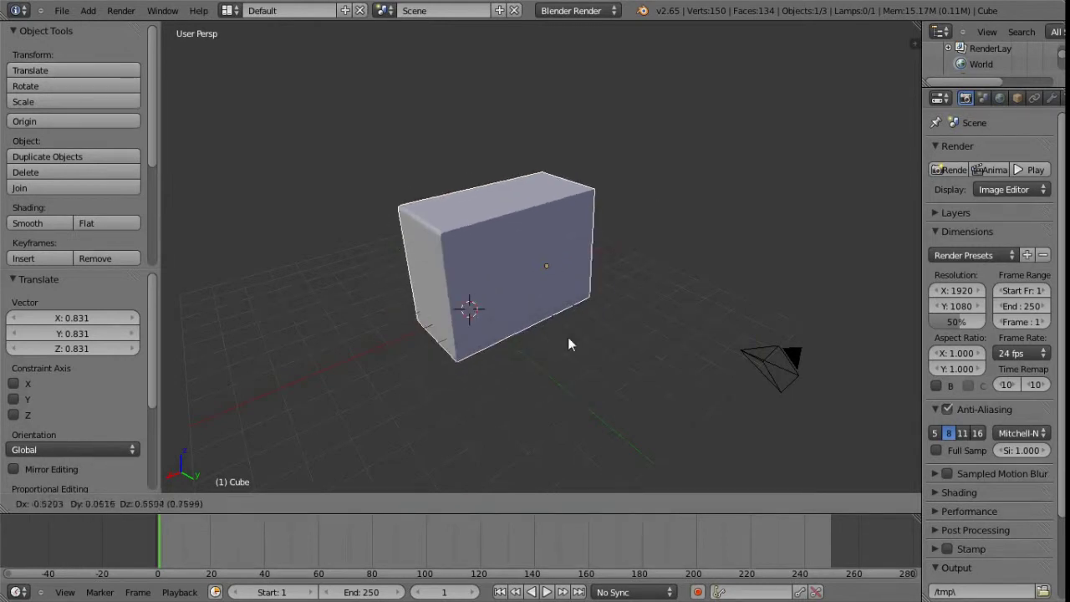
pyautogui.press('r')
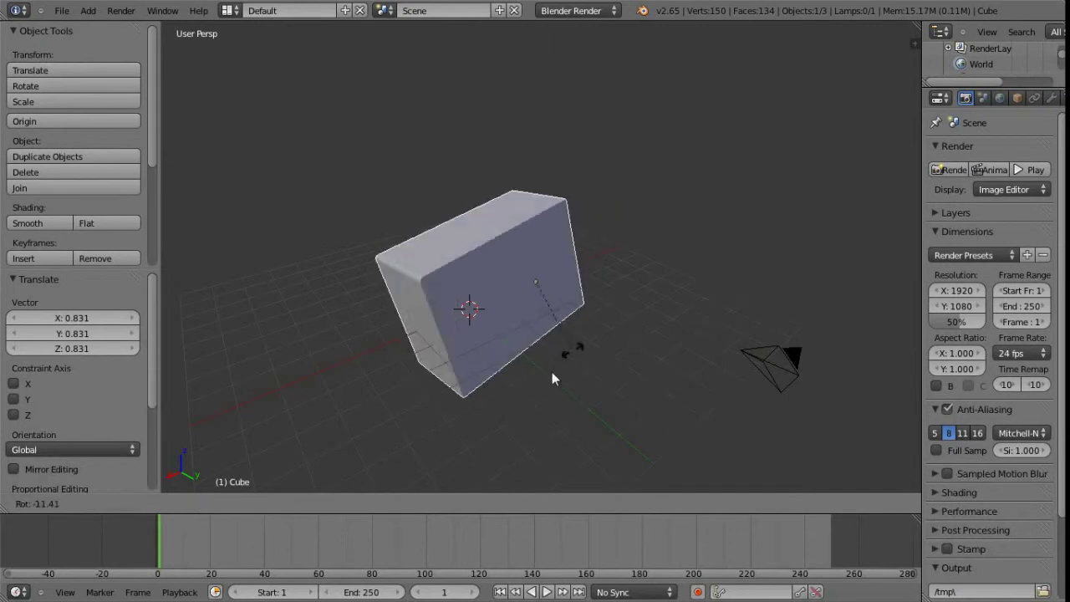
pyautogui.press('s')
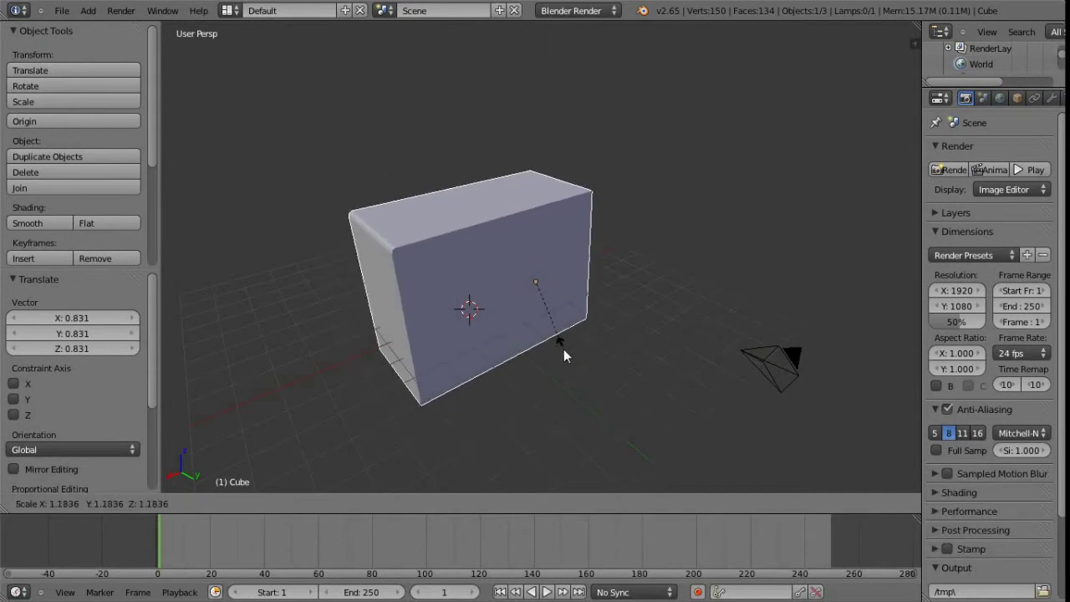
pyautogui.click(559, 343)
# Step: Move the cube along single axes, including about 2.62 along X, and freely by about -1.278, 0.686 and 0.626 in X, Y and Z
pyautogui.moveTo(538, 346); pyautogui.dragTo(603, 231, button='middle')
pyautogui.moveTo(548, 299); pyautogui.dragTo(530, 270, button='middle')
pyautogui.moveTo(518, 310); pyautogui.dragTo(485, 162, button='middle')
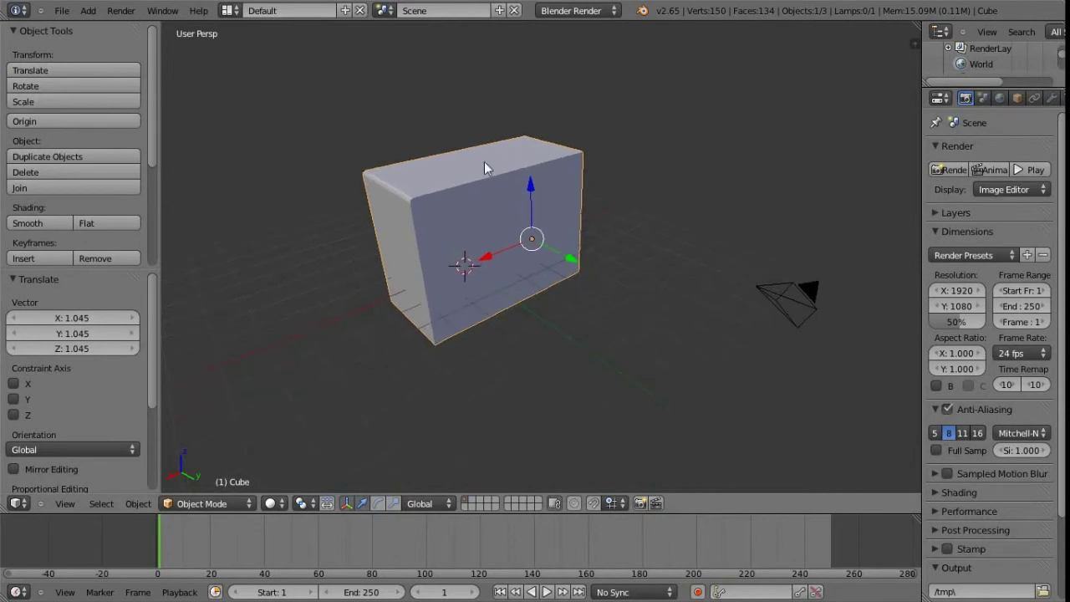
pyautogui.moveTo(494, 292); pyautogui.dragTo(509, 309, button='middle')
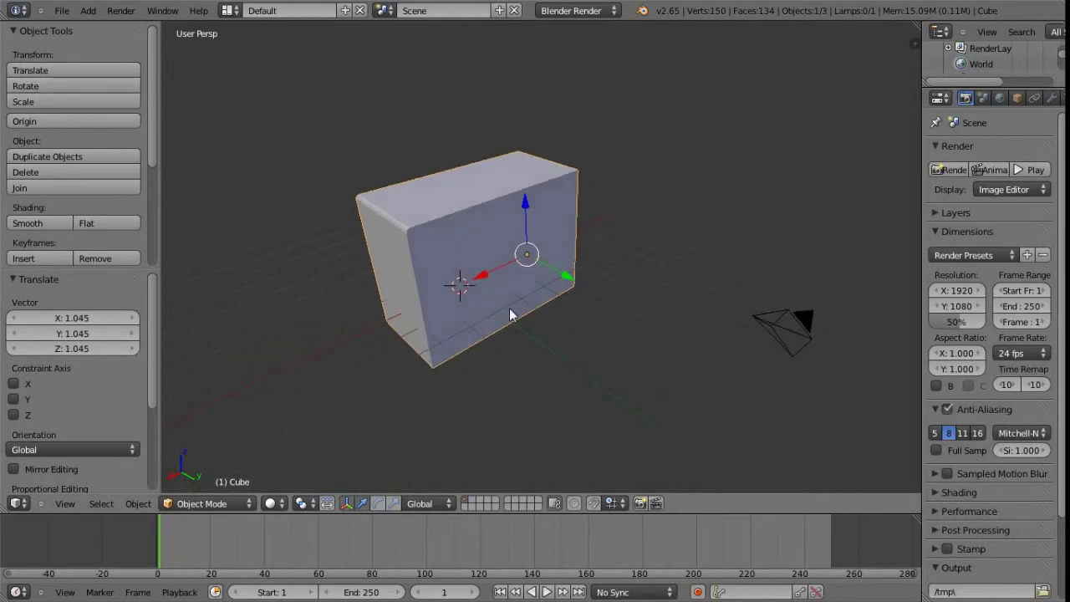
pyautogui.scroll(2, 520, 284)
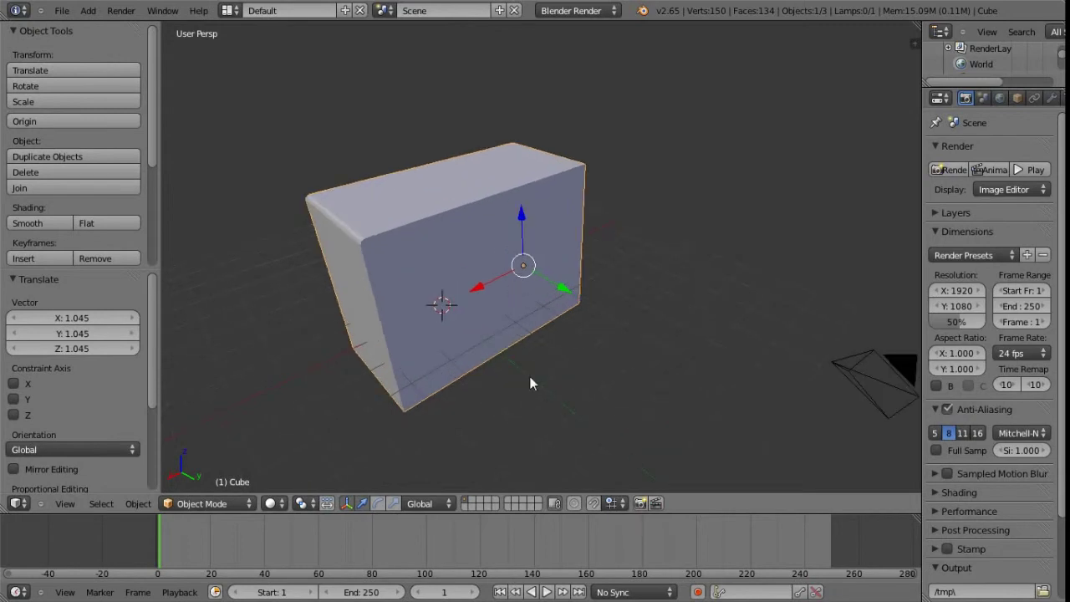
pyautogui.moveTo(564, 290); pyautogui.dragTo(602, 309)
pyautogui.moveTo(564, 237); pyautogui.dragTo(560, 183)
pyautogui.moveTo(520, 257); pyautogui.dragTo(443, 289)
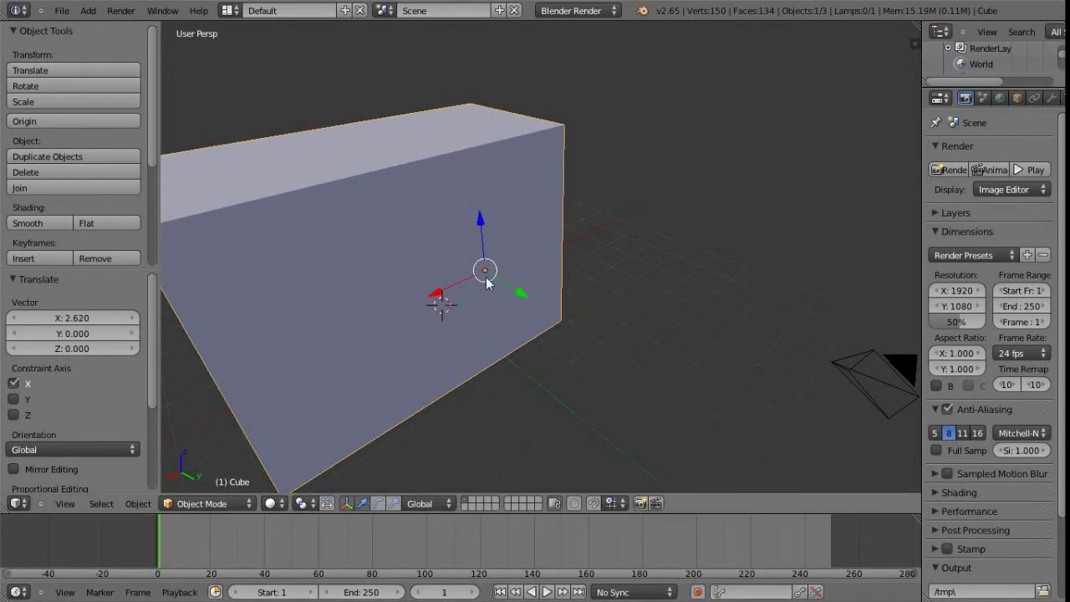
pyautogui.press('g')
pyautogui.click(575, 212)
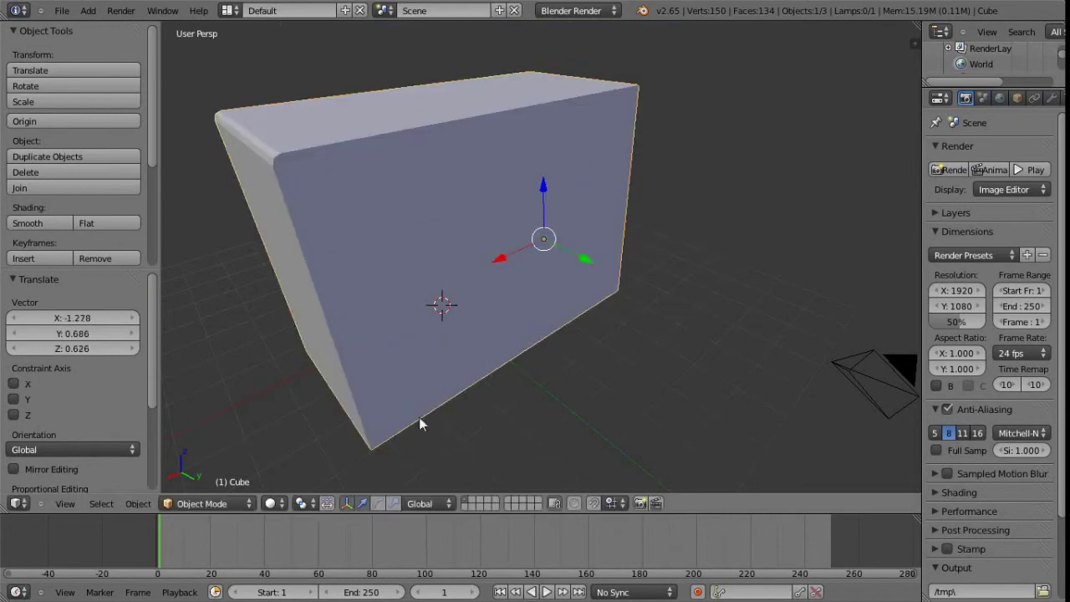
# Step: Scale the cube uniformly by 0.7 with the scale manipulator, and stretch it along Z by about 1.181
pyautogui.click(380, 503)
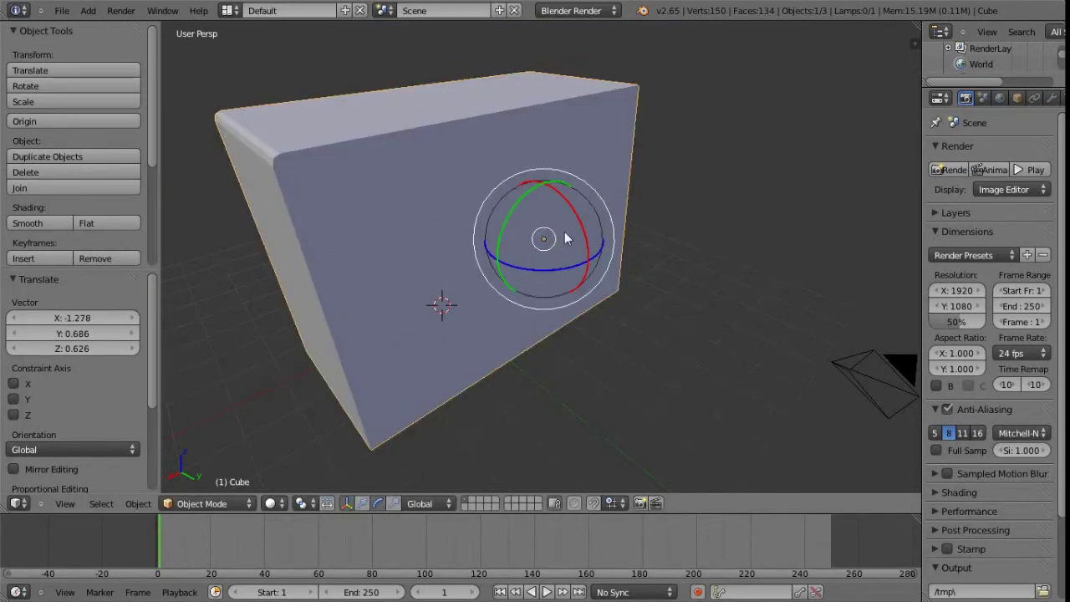
pyautogui.click(396, 504)
pyautogui.moveTo(545, 241); pyautogui.dragTo(543, 247)
pyautogui.write('.7')
pyautogui.press('Return')
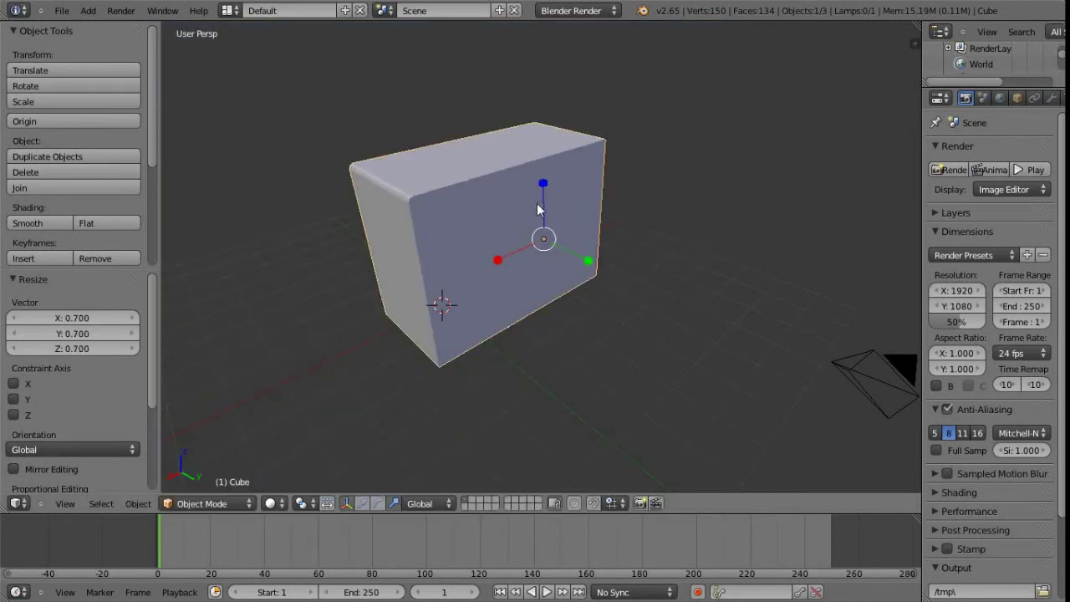
pyautogui.moveTo(544, 185); pyautogui.dragTo(543, 177)
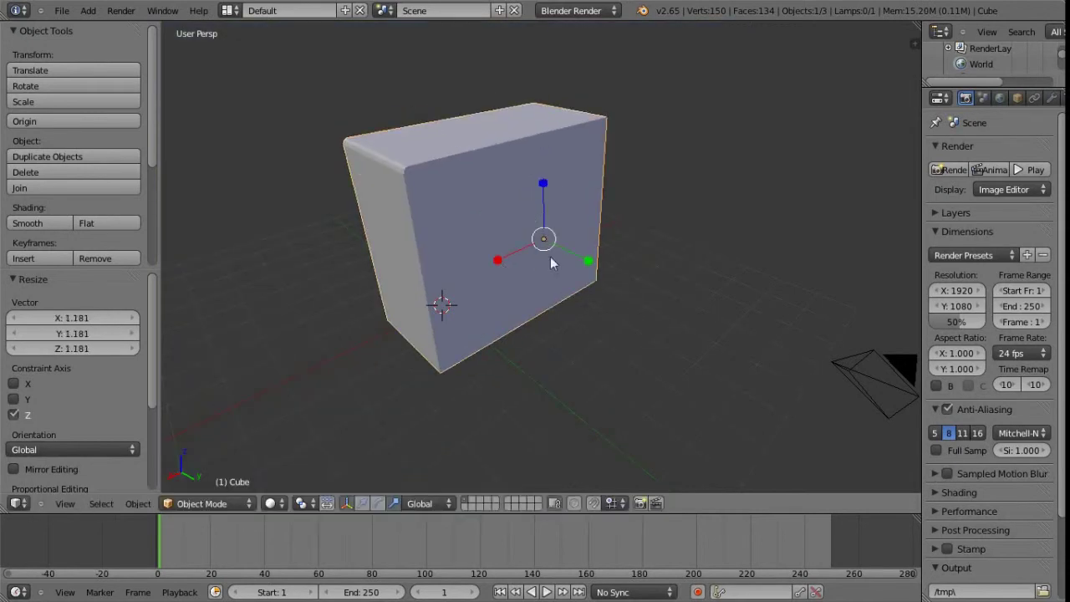
pyautogui.scroll(-5, 493, 318)
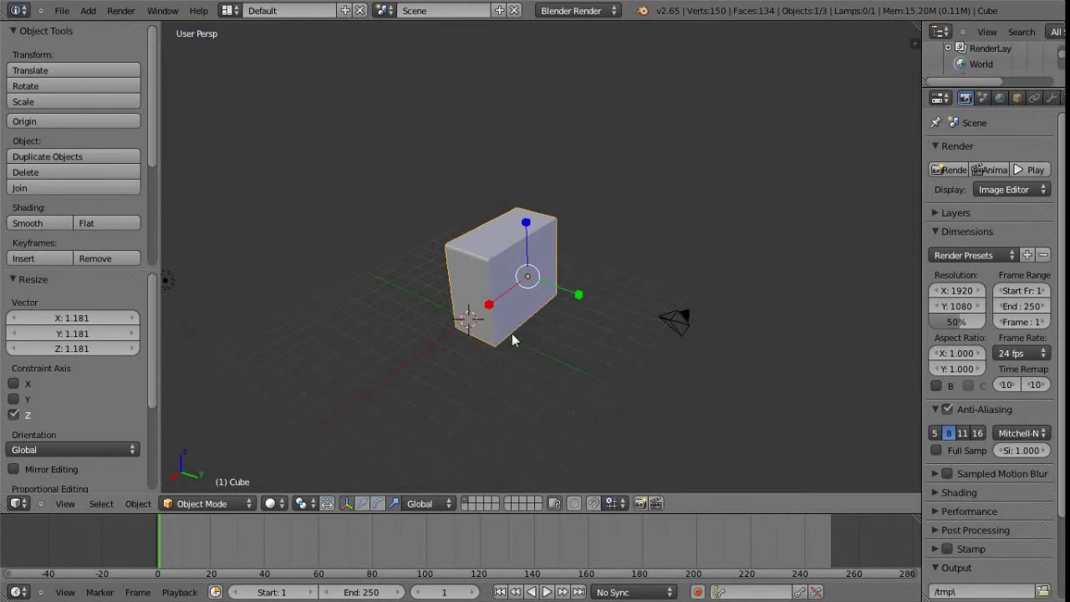
pyautogui.moveTo(500, 317); pyautogui.dragTo(478, 294, button='middle')
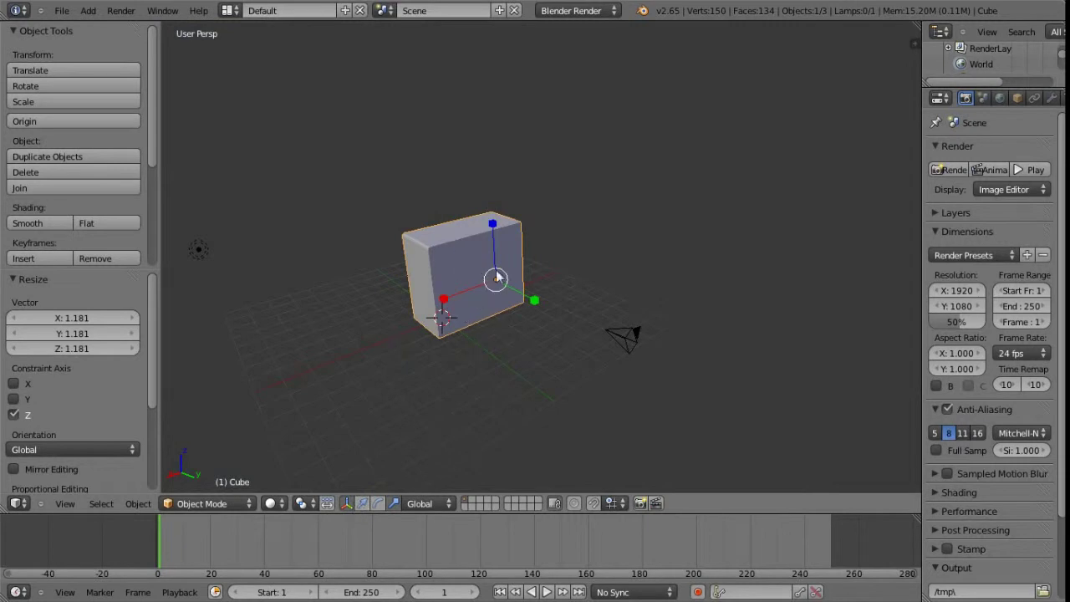
pyautogui.keyDown('shift'); pyautogui.moveTo(488, 314); pyautogui.dragTo(522, 288, button='middle'); pyautogui.keyUp('shift')
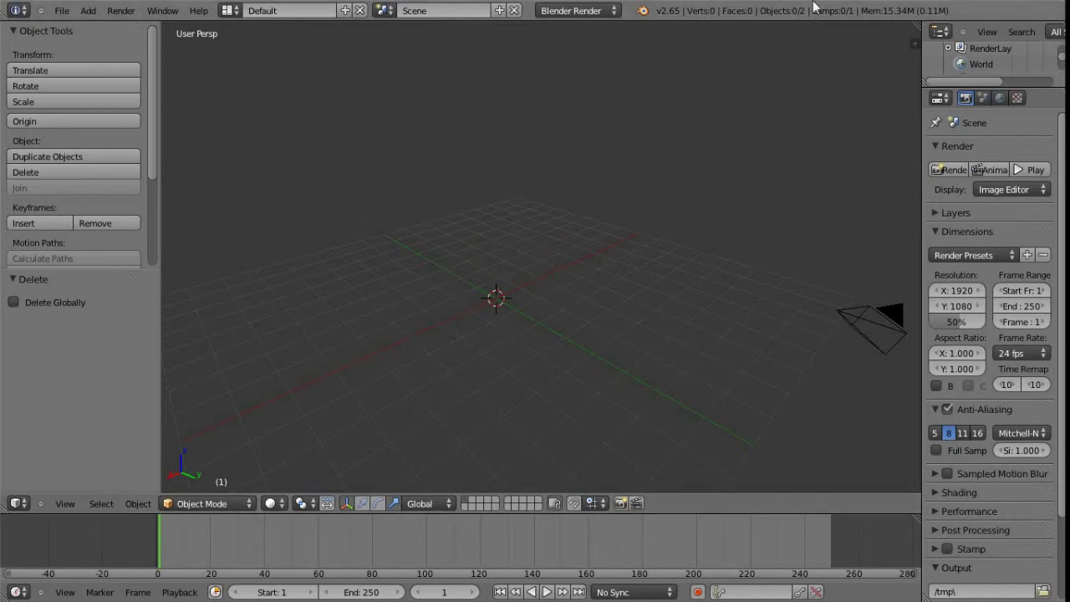
# Step: Add a cube mesh at the origin of the empty scene
pyautogui.click(88, 11)
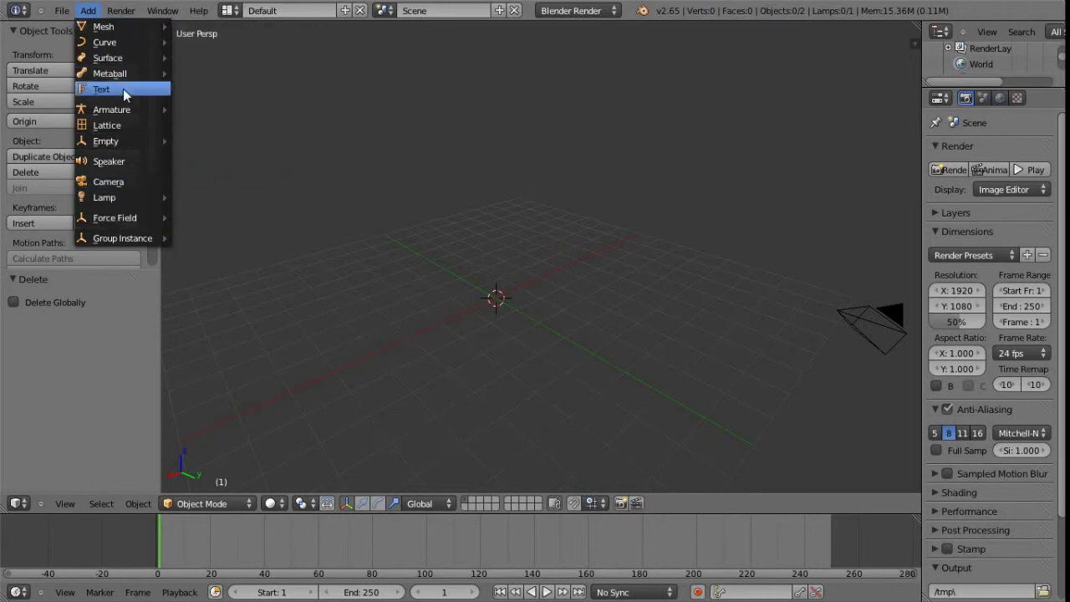
pyautogui.moveTo(102, 27)
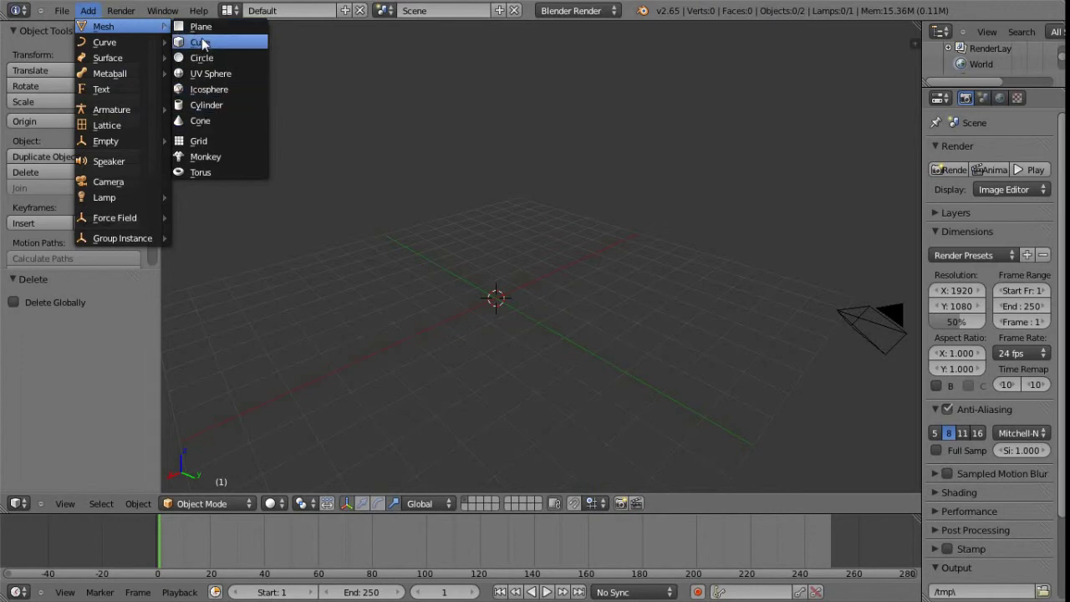
pyautogui.click(234, 45)
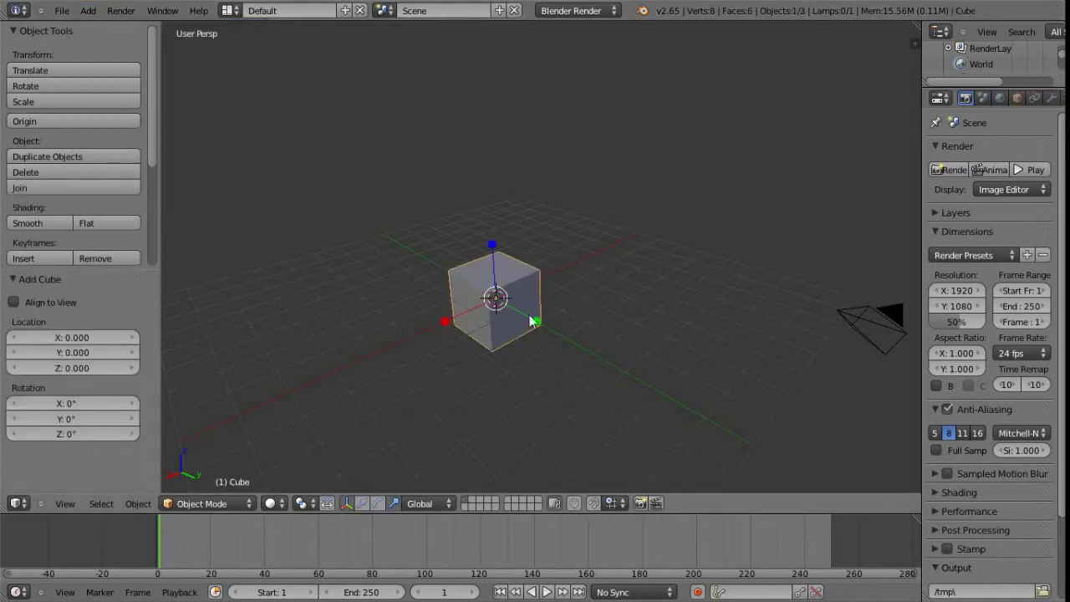
pyautogui.moveTo(539, 280); pyautogui.dragTo(562, 297, button='middle')
pyautogui.scroll(2, 561, 298)
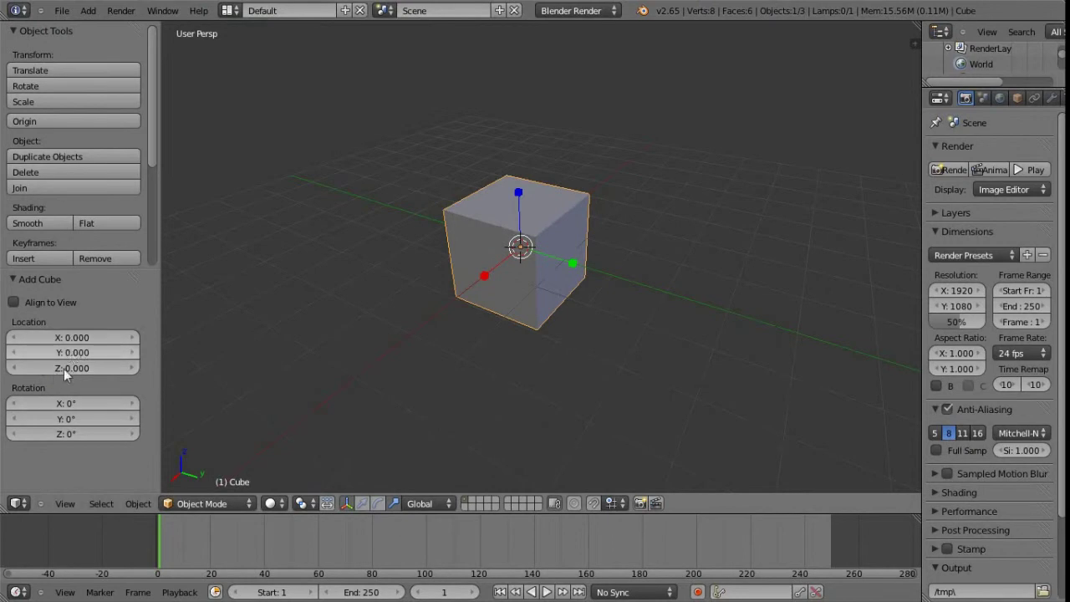
# Step: Delete the newly added cube from the scene
pyautogui.moveTo(531, 266); pyautogui.dragTo(519, 337, button='middle')
pyautogui.press('x')
pyautogui.click(502, 327)
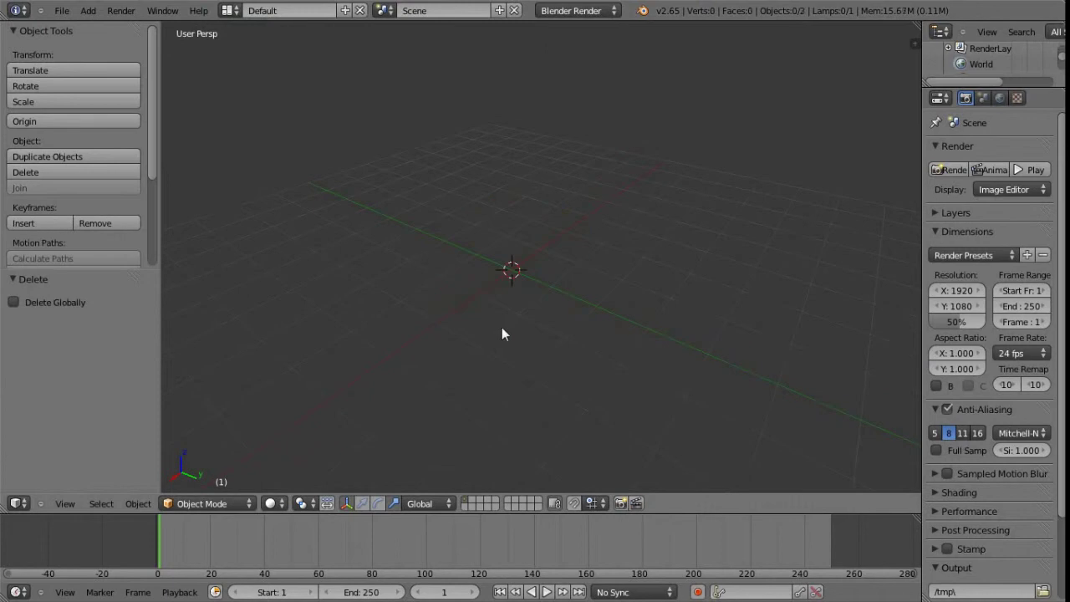
# Step: Add a UV sphere mesh at the origin with the default 32 segments, 16 rings and size 1.000
pyautogui.click(88, 10)
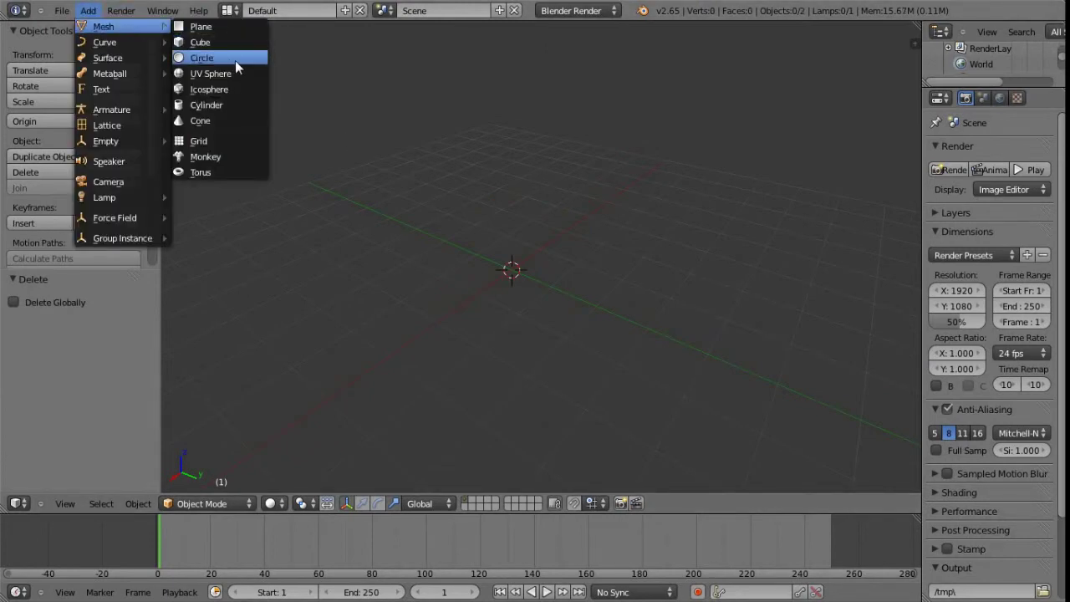
pyautogui.click(233, 75)
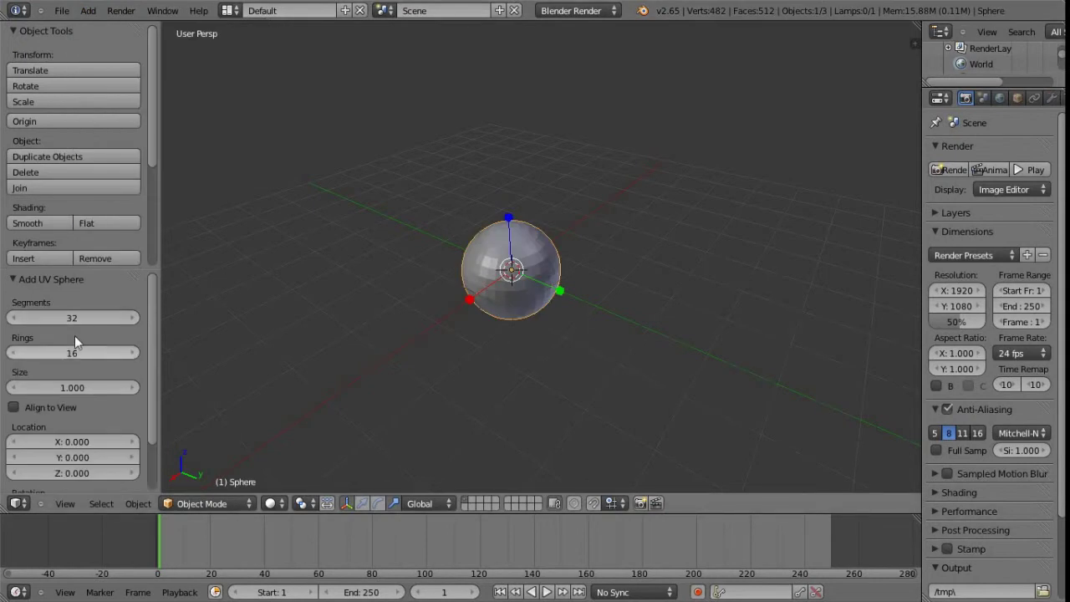
pyautogui.scroll(-1, 57, 355)
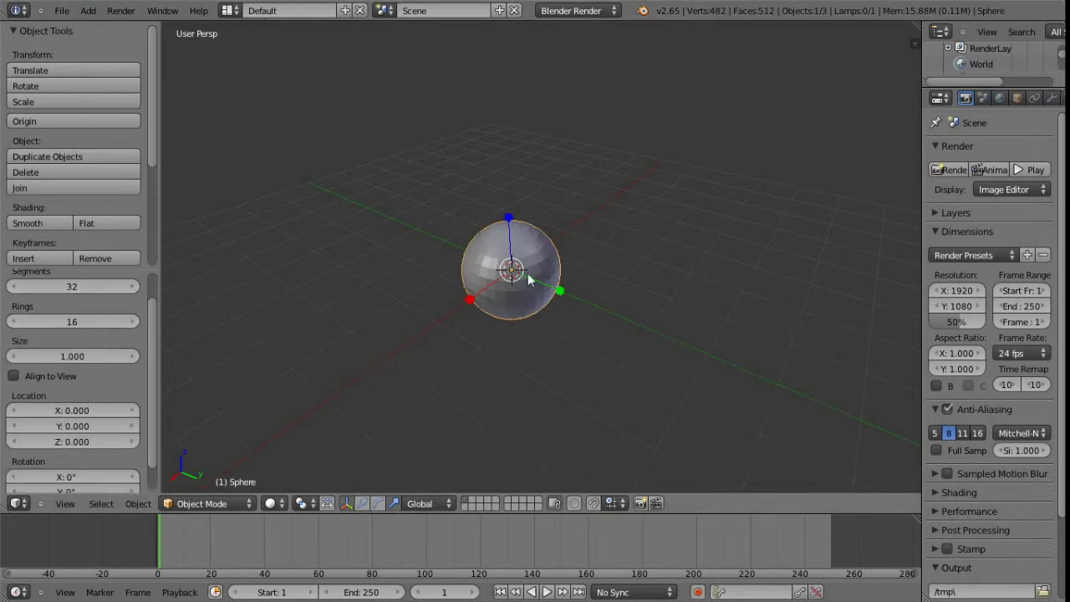
# Step: Inspect the UV sphere up close and delete it from the scene
pyautogui.moveTo(517, 316); pyautogui.dragTo(470, 296, button='middle')
pyautogui.scroll(2, 501, 310)
pyautogui.scroll(2, 501, 311)
pyautogui.scroll(-1, 483, 314)
pyautogui.scroll(-2, 470, 295)
pyautogui.press('x')
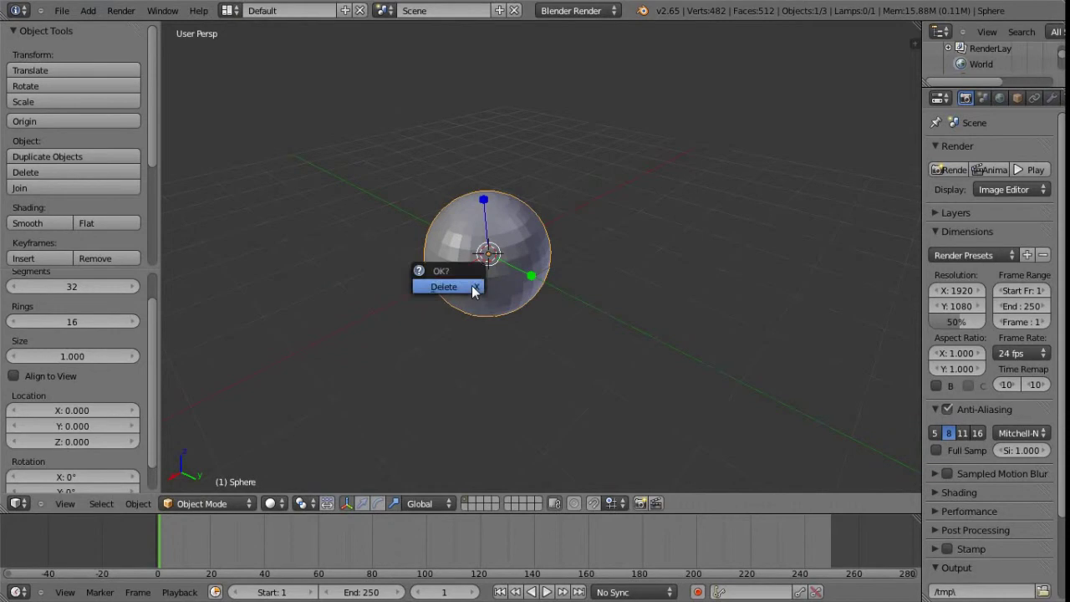
pyautogui.click(444, 286)
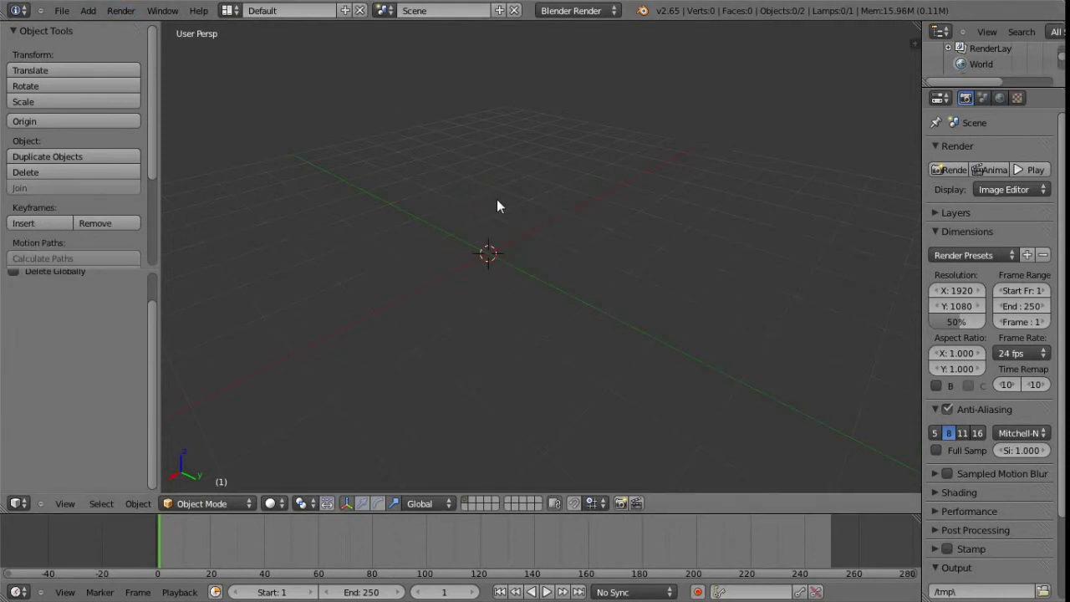
# Step: Bring up the list of mesh primitives that can be added in the 3D view
pyautogui.hotkey('shift', 'a')
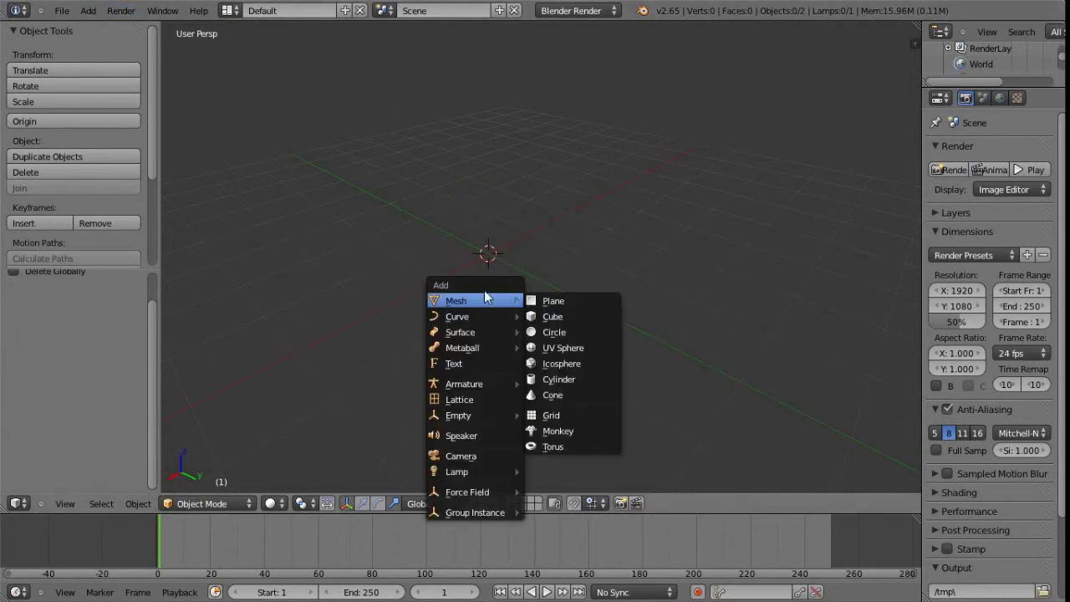
pyautogui.moveTo(481, 300)
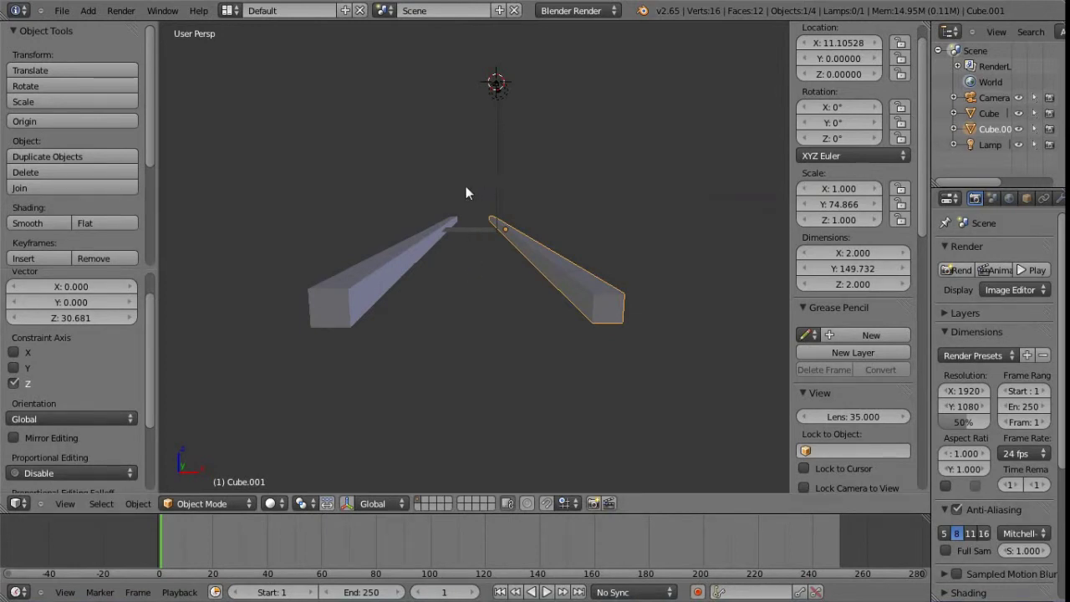
# Step: Examine the two long bars in perspective view from several angles
pyautogui.press('KP_2')
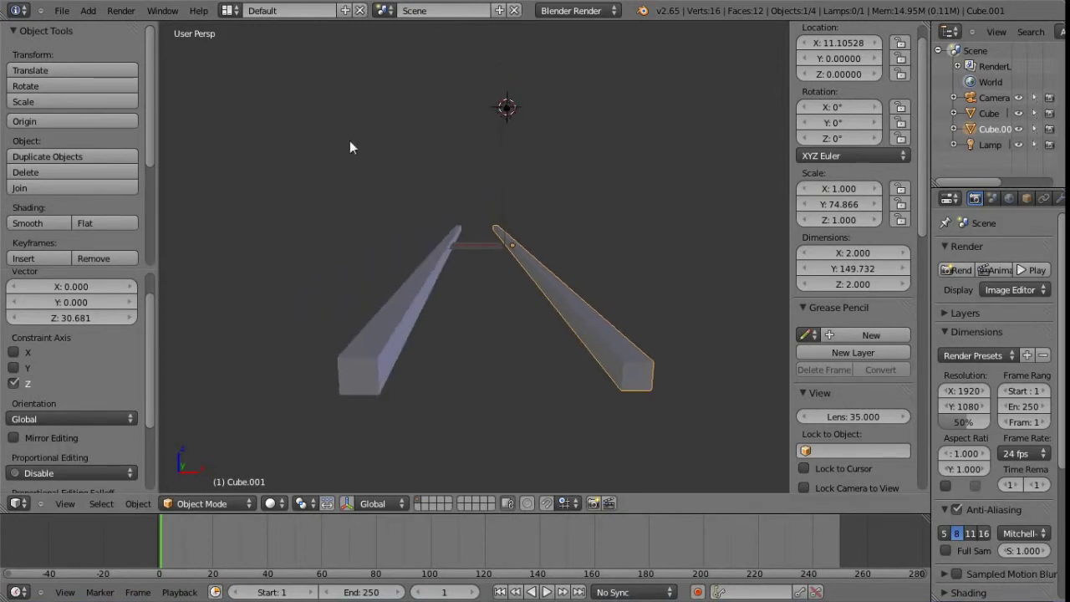
pyautogui.press('KP_8')
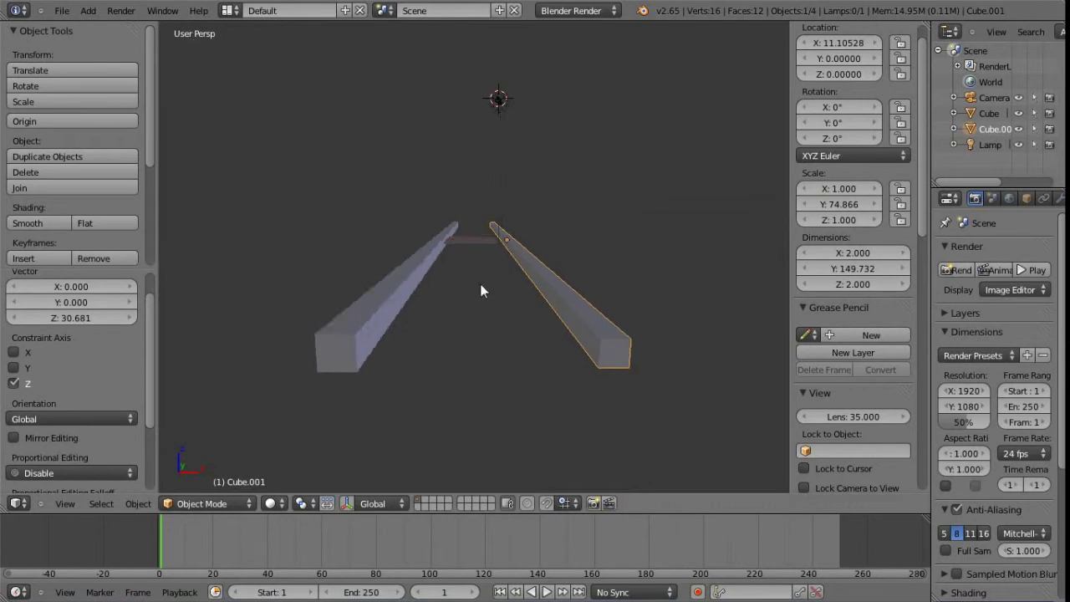
pyautogui.moveTo(398, 300); pyautogui.dragTo(489, 265, button='middle')
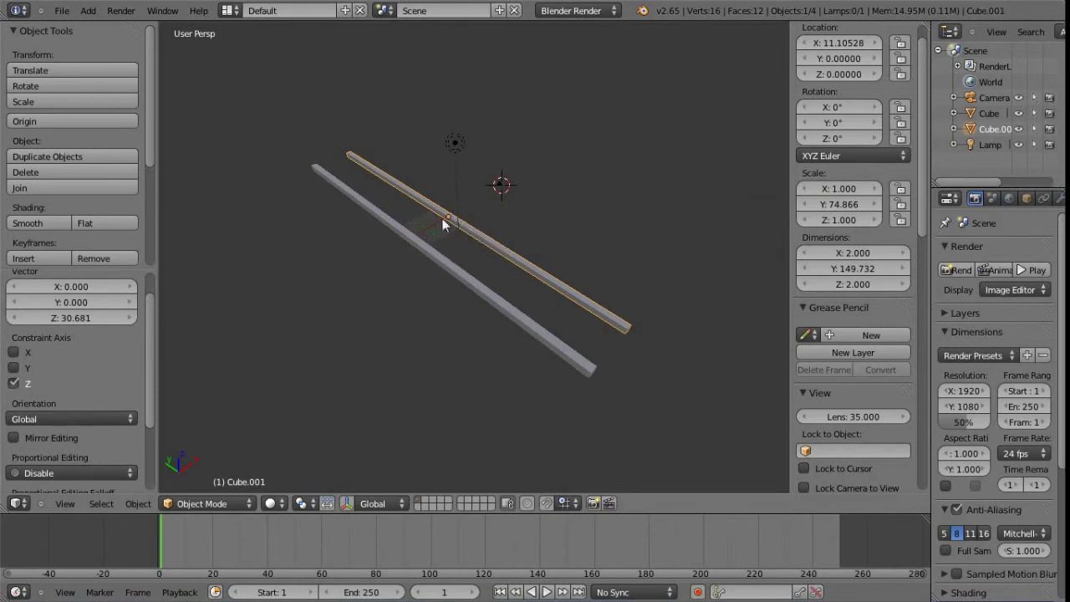
pyautogui.moveTo(416, 240); pyautogui.dragTo(395, 274, button='middle')
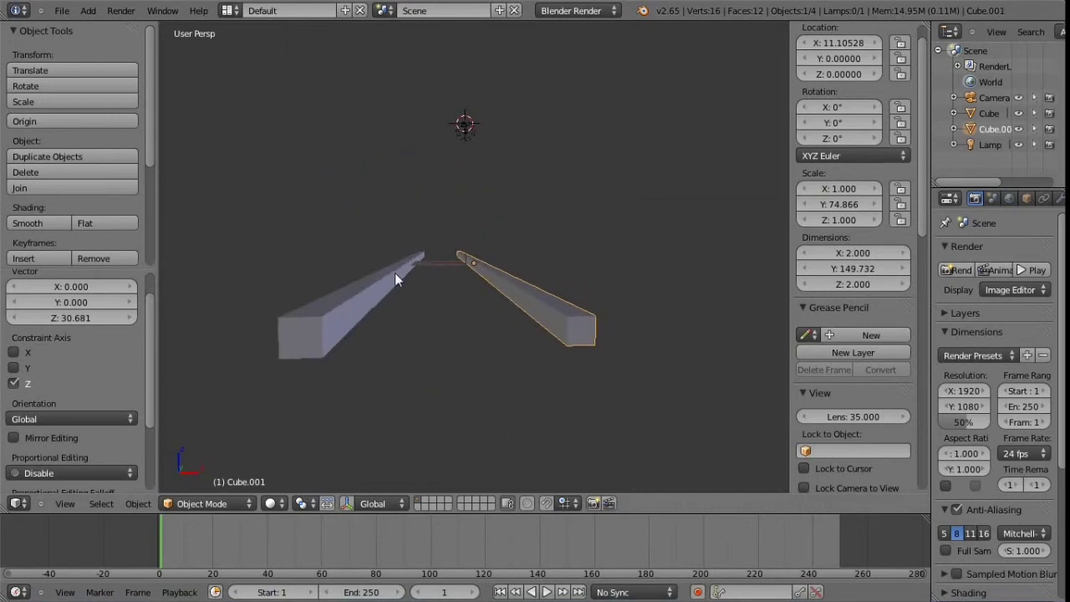
pyautogui.moveTo(452, 296); pyautogui.dragTo(461, 302, button='middle')
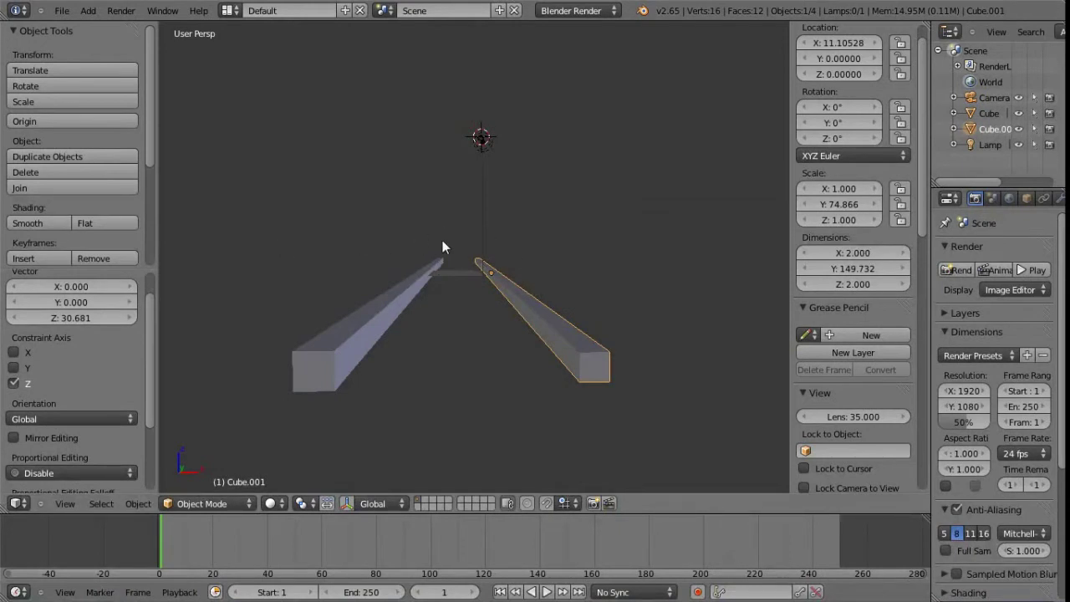
pyautogui.moveTo(446, 284); pyautogui.dragTo(480, 321, button='middle')
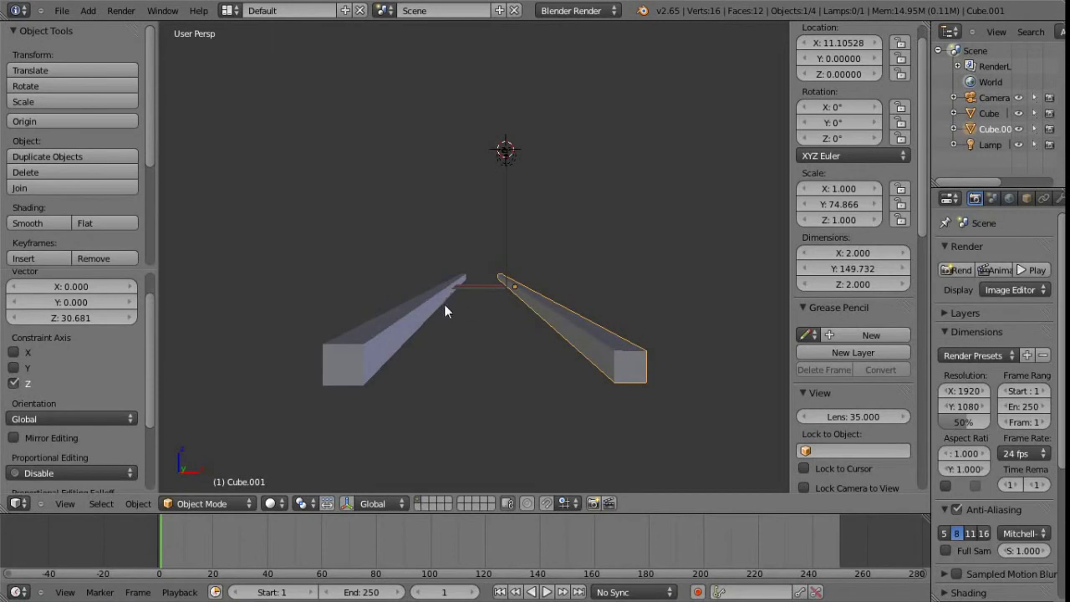
# Step: Preview the two bars in wireframe, return to solid shading, and look along their length
pyautogui.press('z')
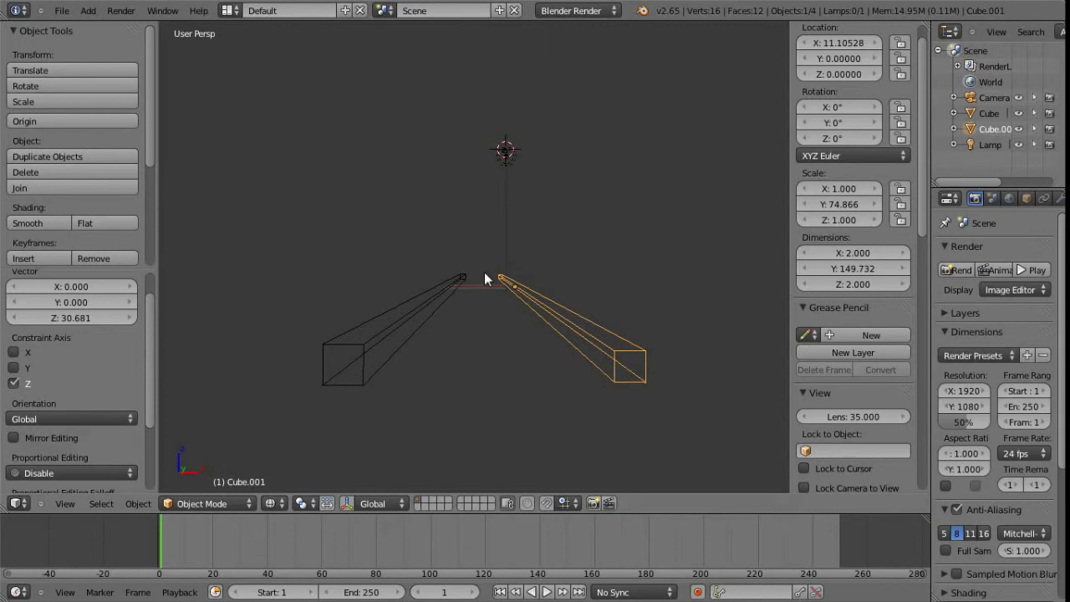
pyautogui.press('z')
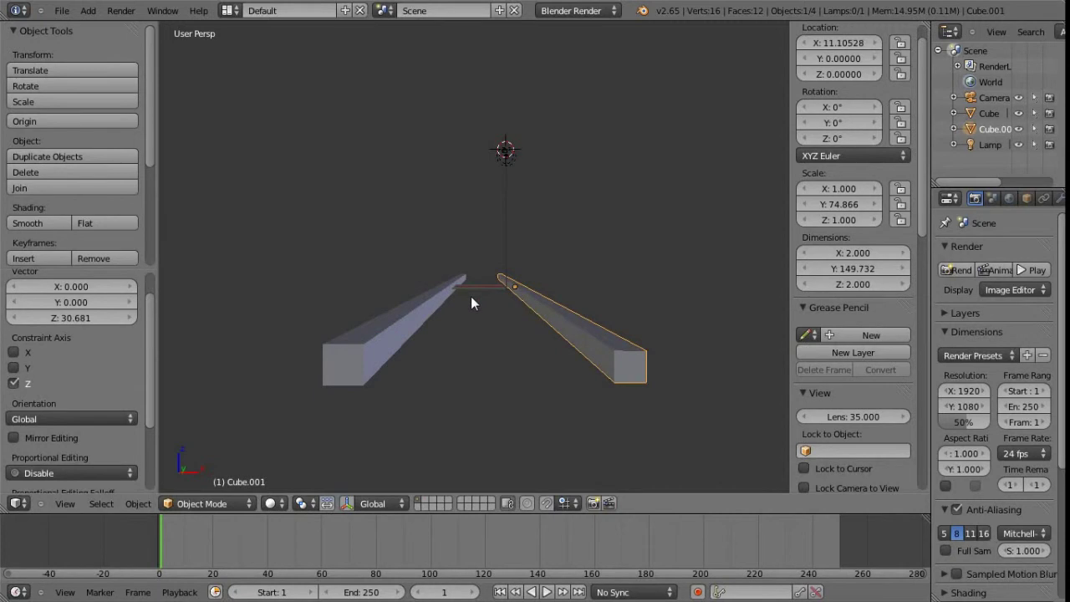
pyautogui.moveTo(483, 300)
pyautogui.mouseDown(button='middle')
pyautogui.moveTo(481, 327)
pyautogui.moveTo(489, 302)
pyautogui.mouseUp(button='middle')
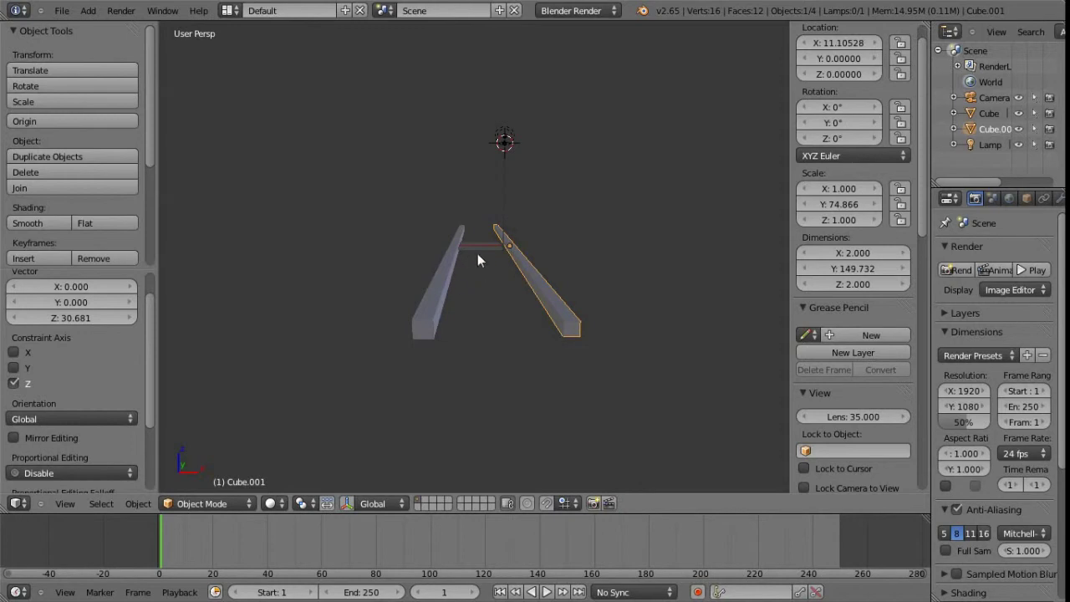
pyautogui.moveTo(485, 256); pyautogui.dragTo(483, 271, button='middle')
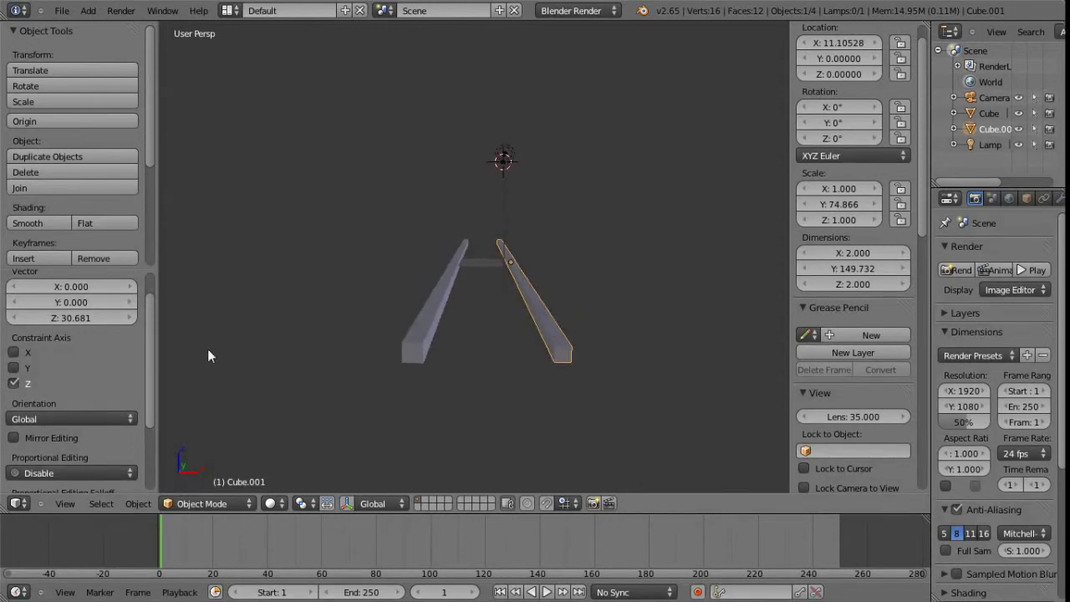
# Step: Switch the 3D view to orthographic projection and examine the two bars from different angles
pyautogui.click(63, 503)
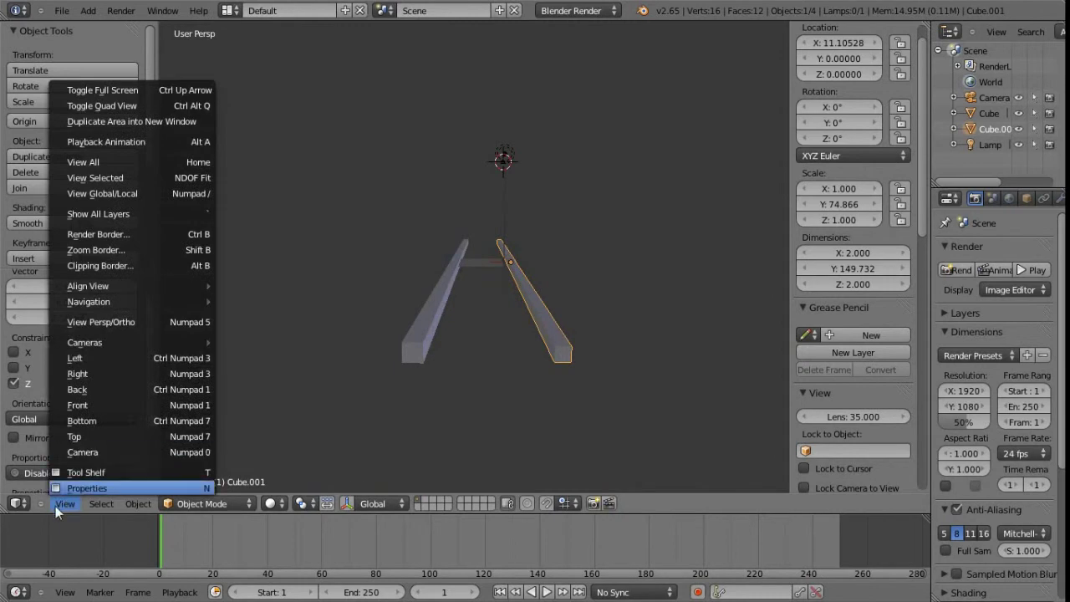
pyautogui.click(159, 321)
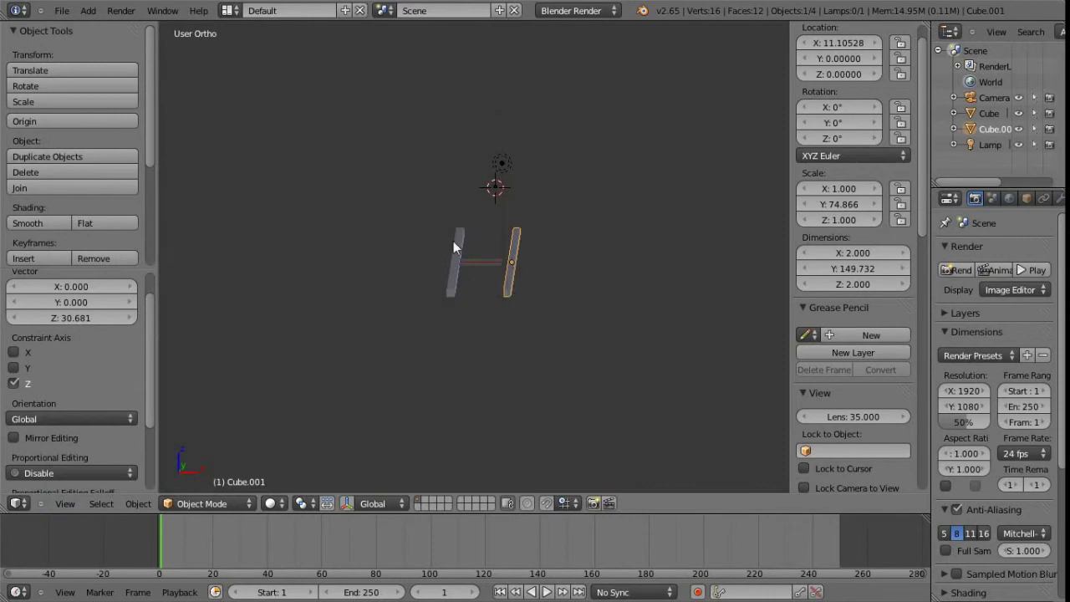
pyautogui.moveTo(502, 252); pyautogui.dragTo(427, 305, button='middle')
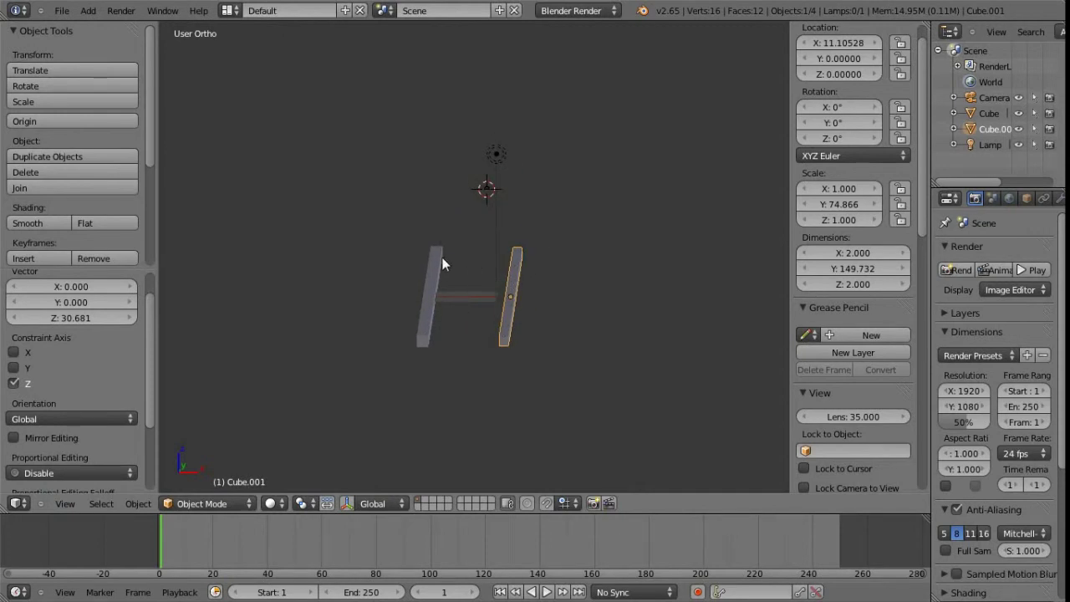
pyautogui.moveTo(516, 294); pyautogui.dragTo(472, 260, button='middle')
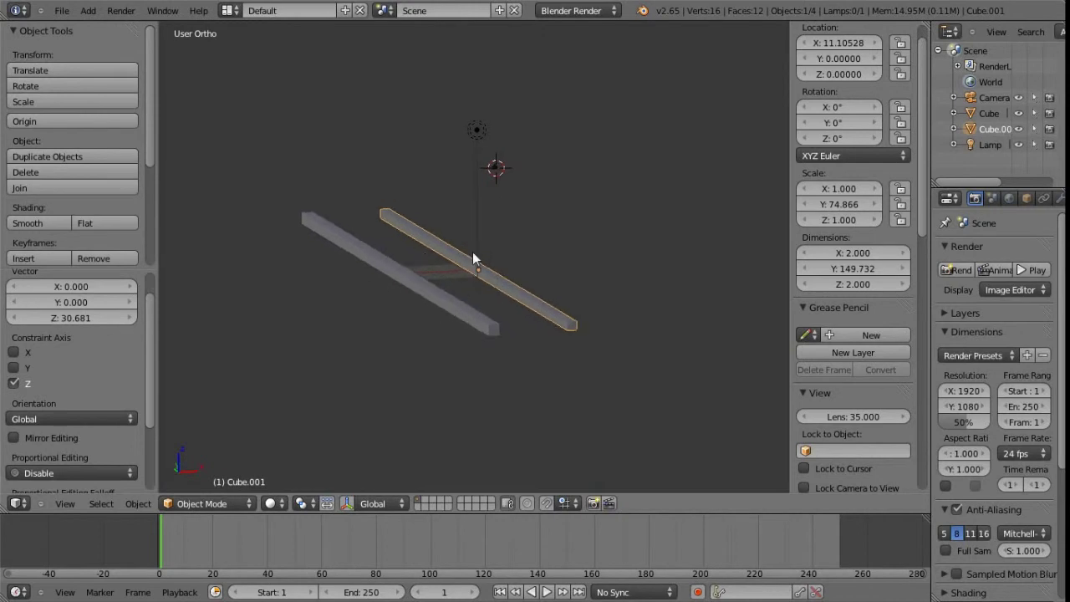
# Step: Look at the scene through the camera and leave the camera view for the orthographic user view
pyautogui.click(60, 504)
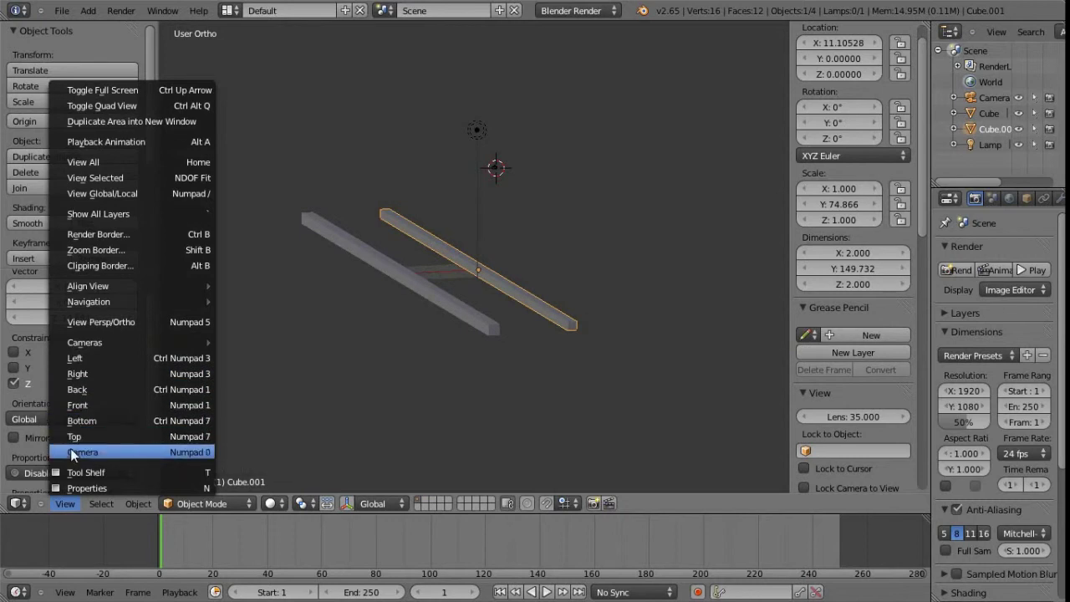
pyautogui.click(146, 452)
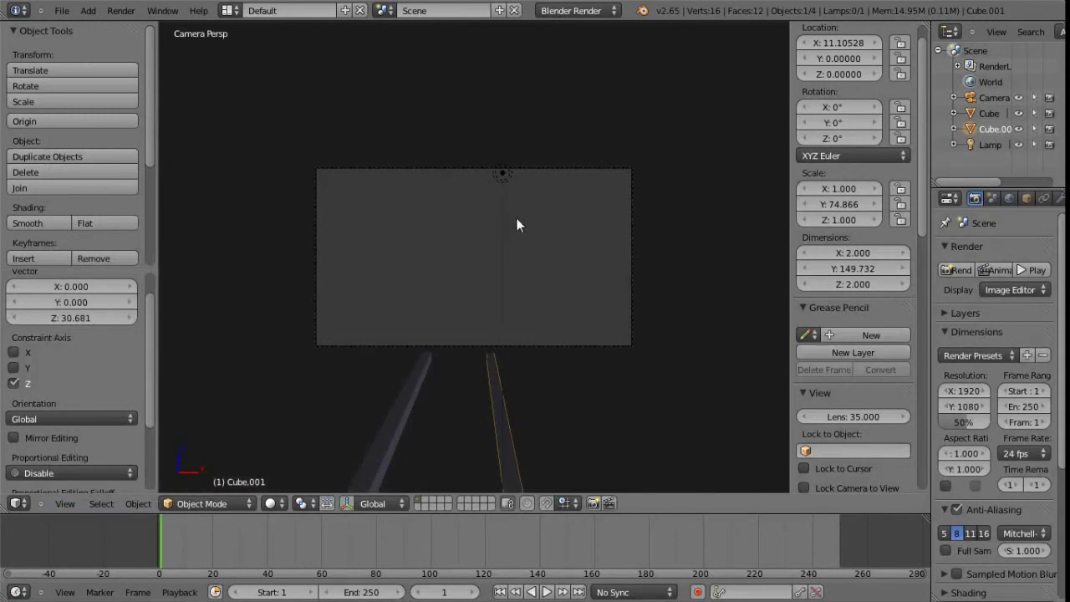
pyautogui.keyDown('shift'); pyautogui.moveTo(510, 291); pyautogui.dragTo(435, 235, button='middle'); pyautogui.keyUp('shift')
pyautogui.press('KP_5')
pyautogui.keyDown('shift'); pyautogui.scroll(1, 390, 227); pyautogui.keyUp('shift')
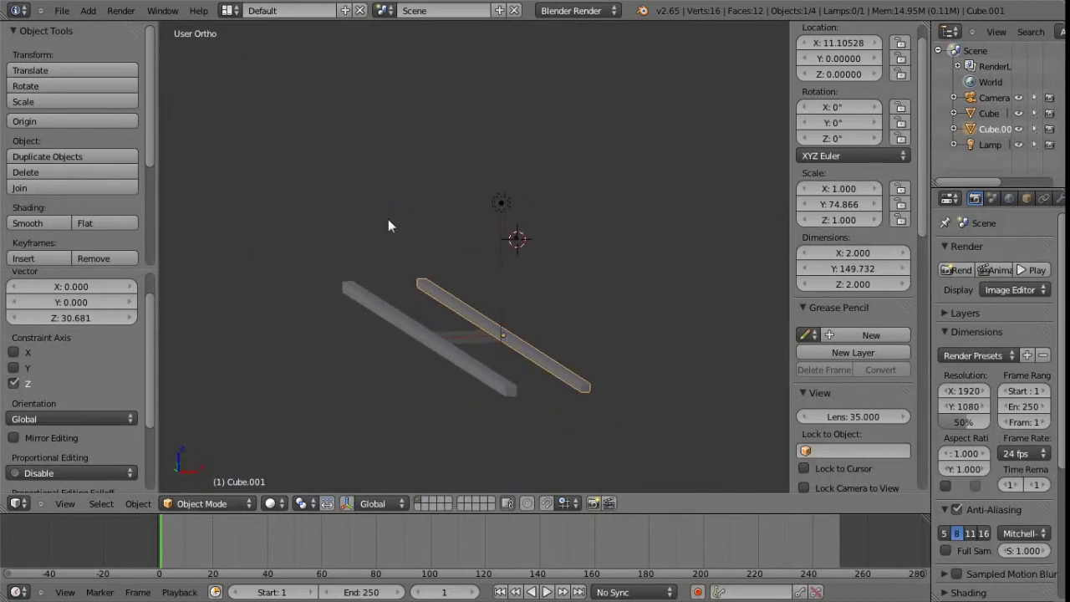
# Step: Switch the 3D view back to perspective projection and orbit around the two bars
pyautogui.click(65, 503)
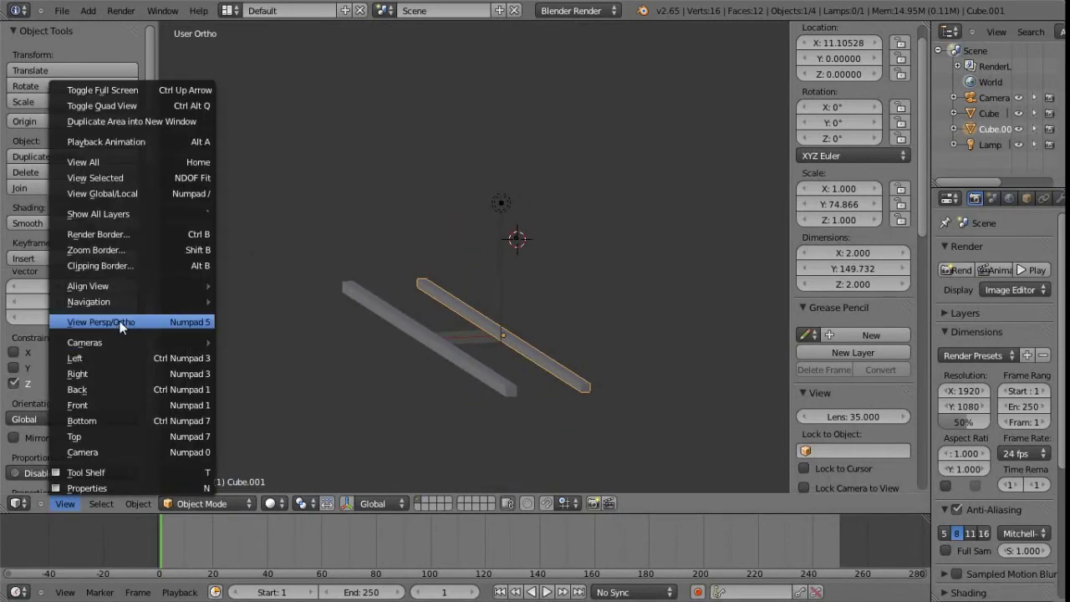
pyautogui.click(121, 325)
pyautogui.scroll(-4, 447, 262)
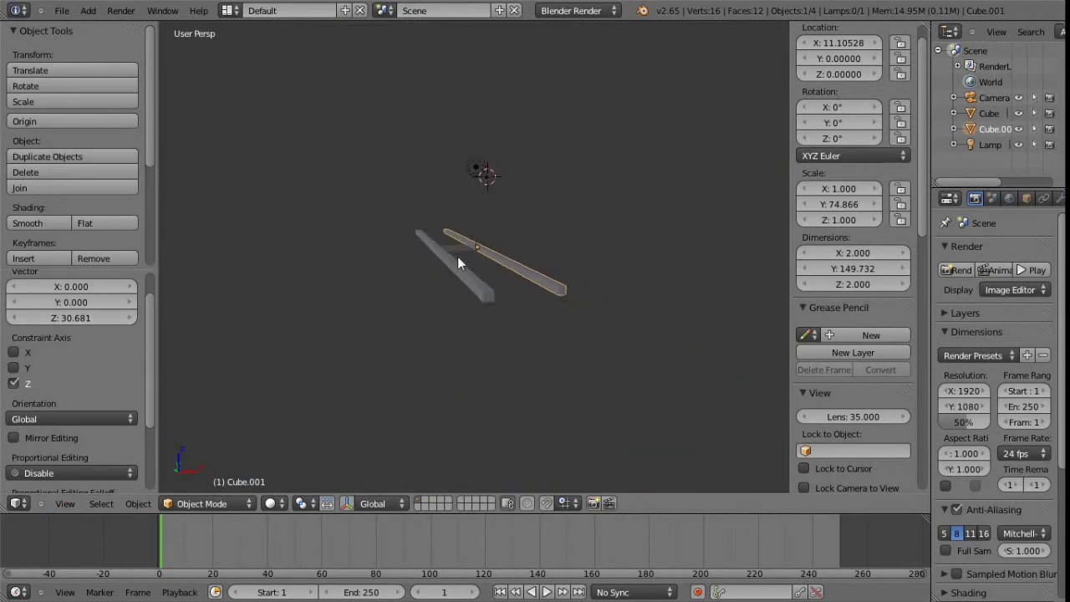
pyautogui.moveTo(457, 262); pyautogui.dragTo(430, 298, button='middle')
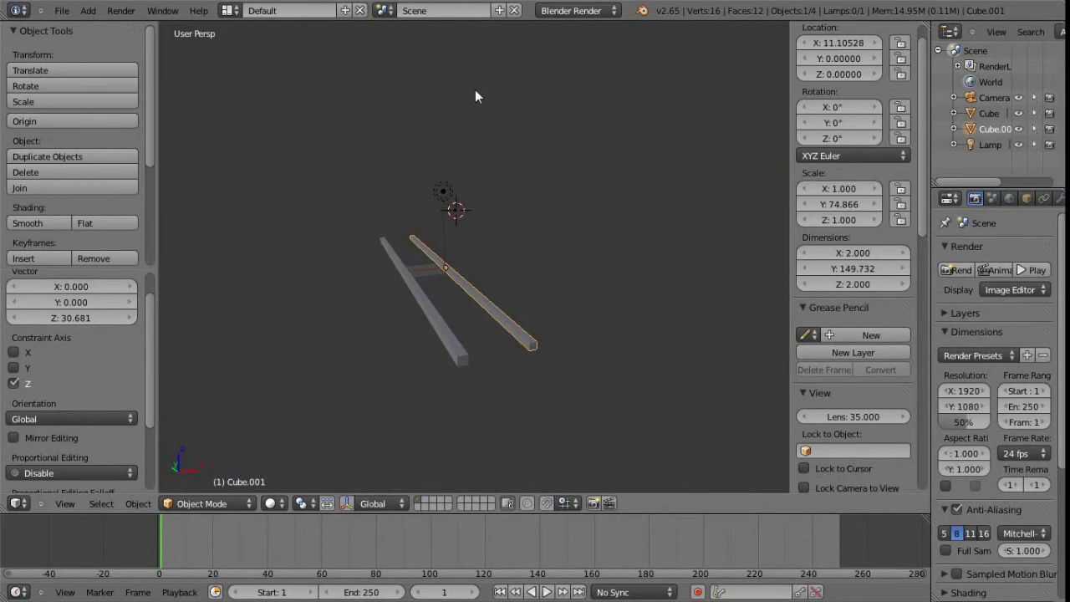
pyautogui.moveTo(578, 272); pyautogui.dragTo(502, 296, button='middle')
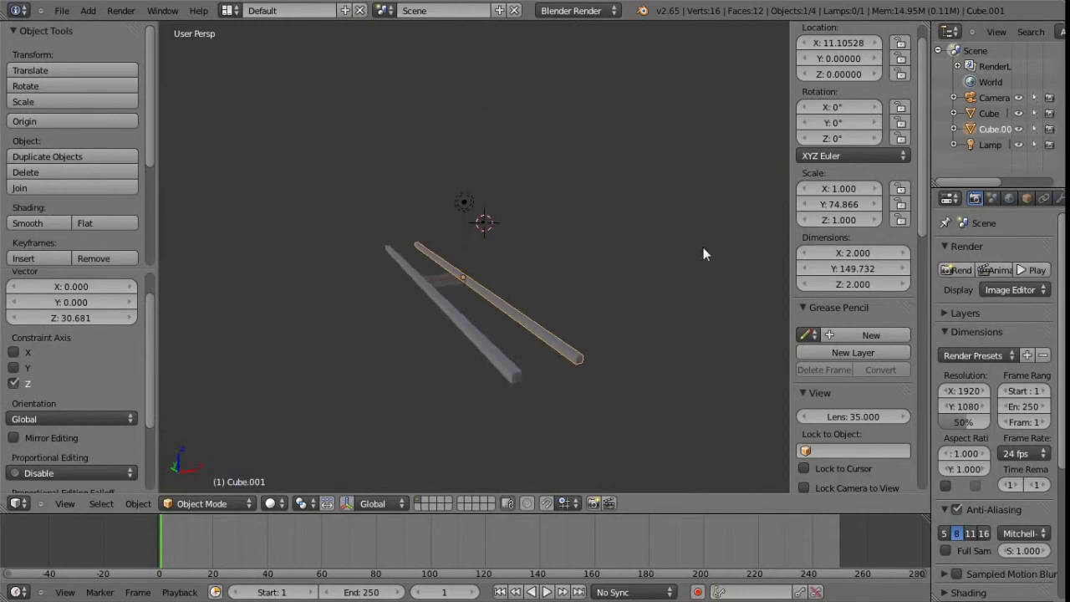
# Step: Split the 3D view into Quad View and change the camera quadrant to a free user view
pyautogui.scroll(-15, 863, 253)
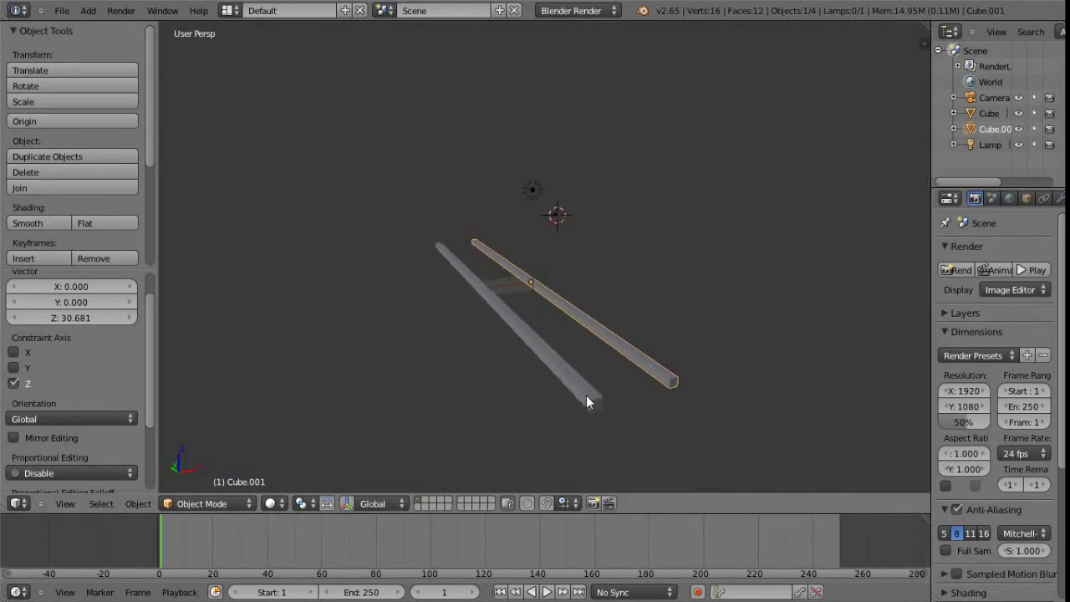
pyautogui.press('n')
pyautogui.press('n')
pyautogui.press('n')
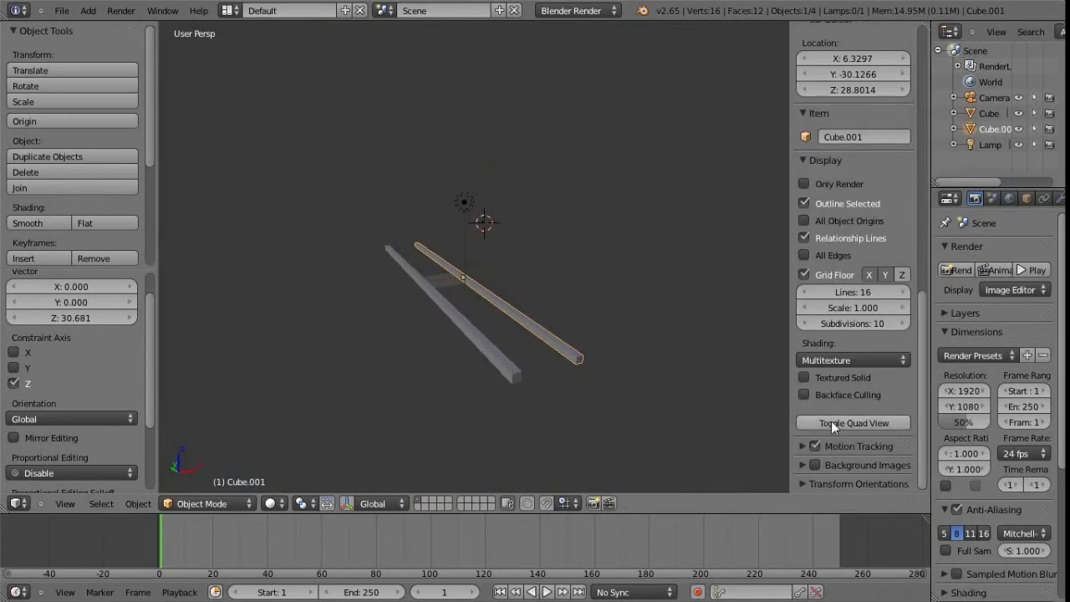
pyautogui.click(865, 423)
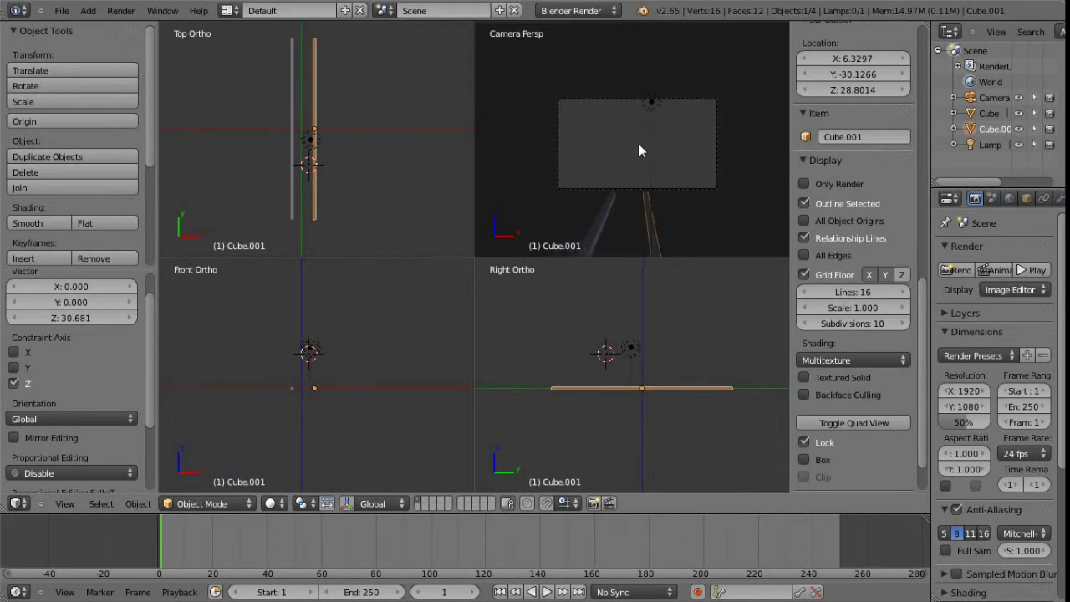
pyautogui.scroll(2, 636, 130)
pyautogui.moveTo(628, 152)
pyautogui.keyDown('shift'); pyautogui.mouseDown(button='middle')
pyautogui.moveTo(683, 139)
pyautogui.moveTo(613, 171)
pyautogui.moveTo(680, 167)
pyautogui.moveTo(646, 170)
pyautogui.moveTo(649, 112)
pyautogui.moveTo(663, 115)
pyautogui.moveTo(654, 146)
pyautogui.moveTo(640, 152)
pyautogui.mouseUp(button='middle'); pyautogui.keyUp('shift')
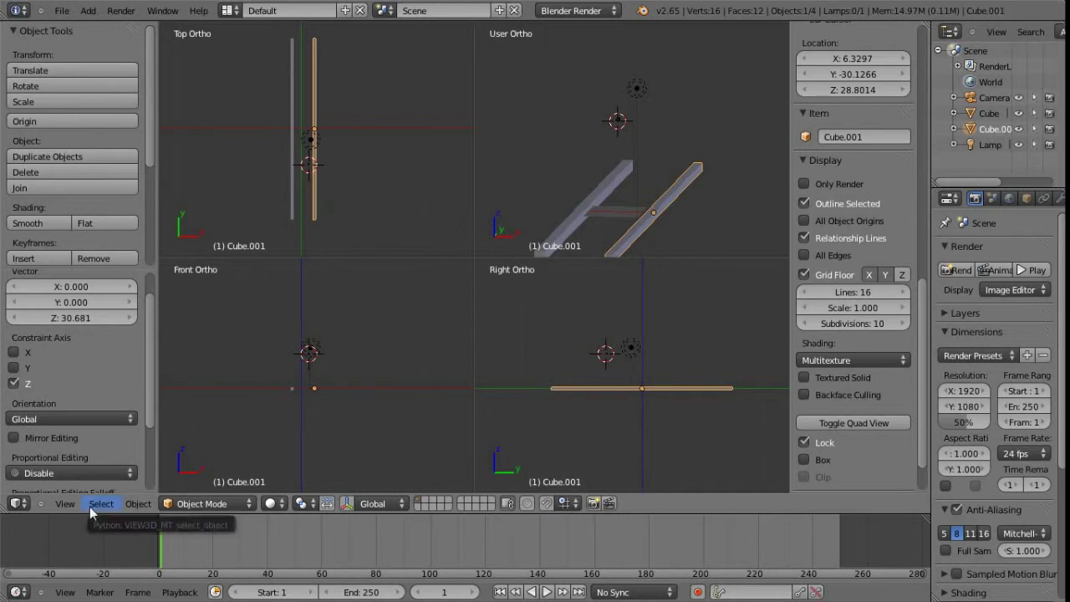
# Step: Turn Quad View off and on again, with the camera view in the user-view quadrant
pyautogui.click(860, 422)
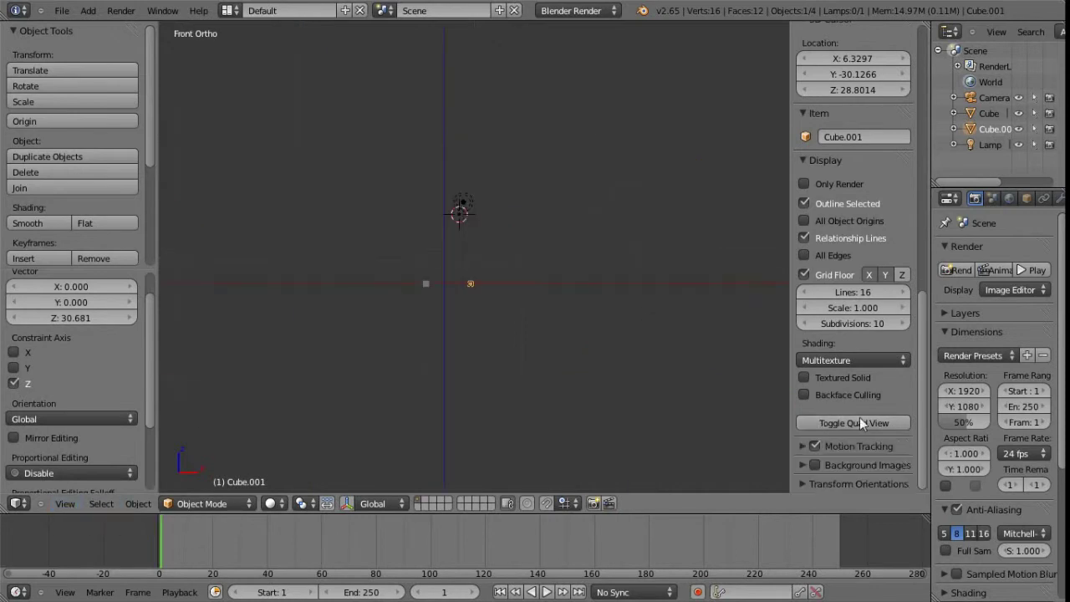
pyautogui.click(867, 422)
pyautogui.press('KP_0')
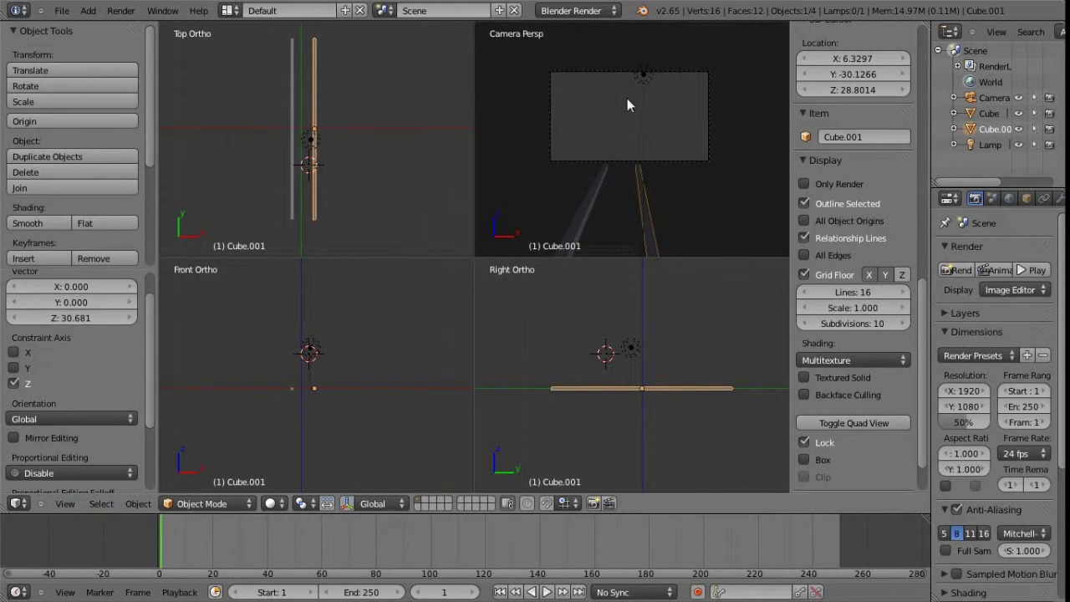
# Step: Enable Lock Camera to View, orbit the camera so both bars fall inside its frame, and disable the lock again
pyautogui.scroll(10, 854, 244)
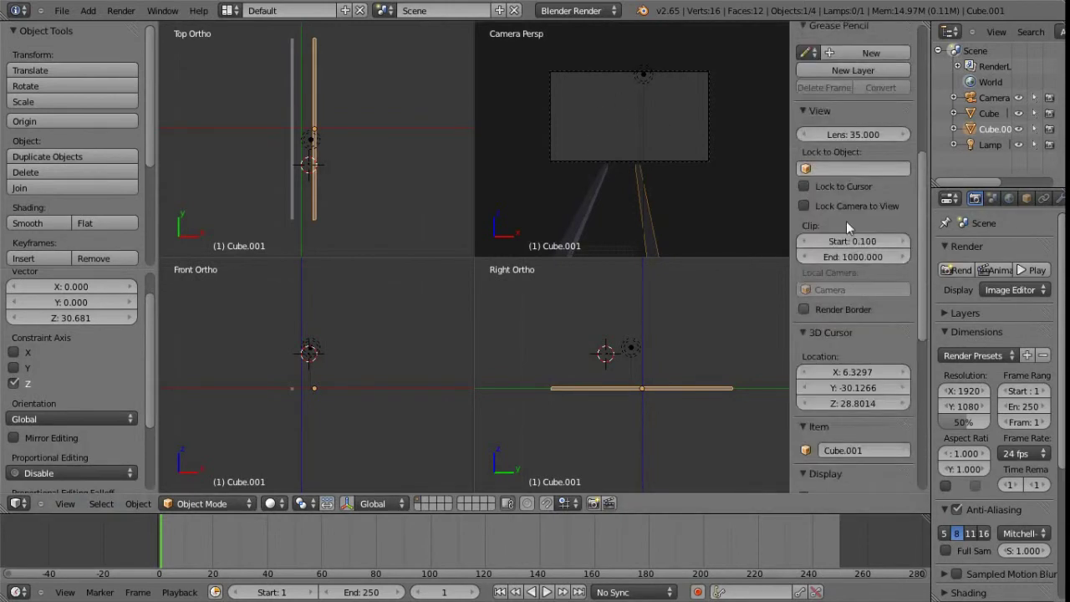
pyautogui.click(803, 301)
pyautogui.moveTo(626, 124); pyautogui.dragTo(644, 142, button='middle')
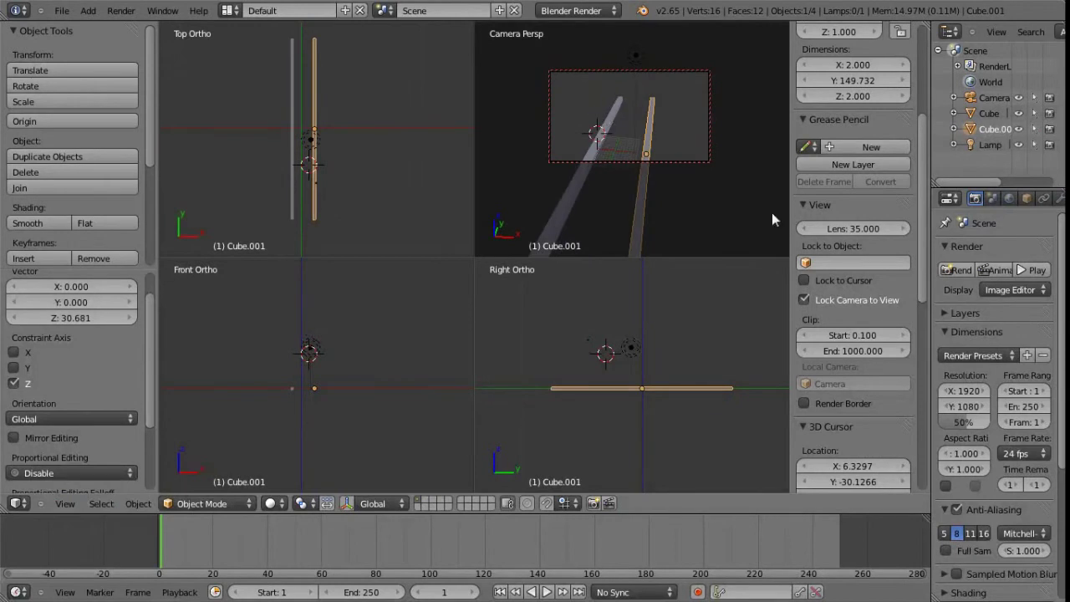
pyautogui.click(805, 300)
pyautogui.scroll(-8, 837, 293)
pyautogui.scroll(5, 860, 218)
pyautogui.scroll(-5, 855, 209)
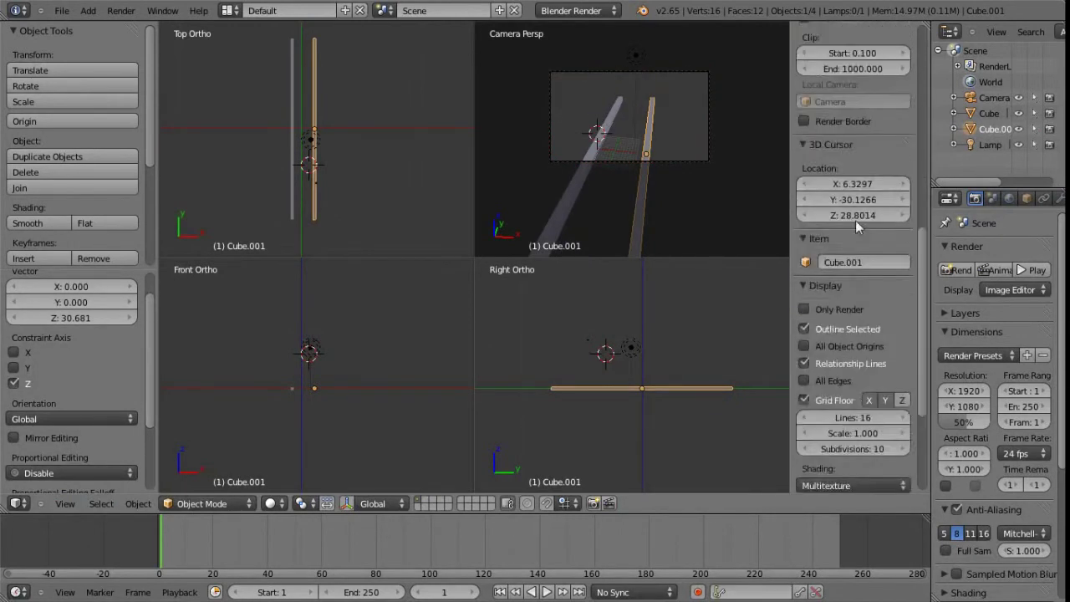
pyautogui.scroll(-5, 858, 217)
pyautogui.scroll(6, 848, 202)
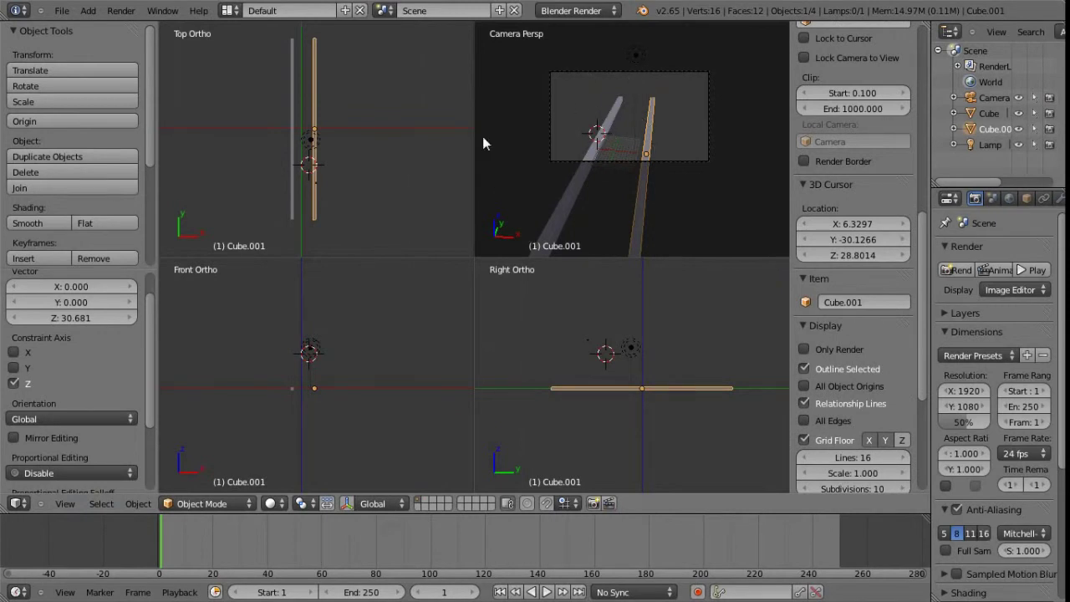
# Step: Select the camera object and place the 3D cursor at about Y -138.6, Z 97.7 in the Right Ortho view
pyautogui.click(1012, 99)
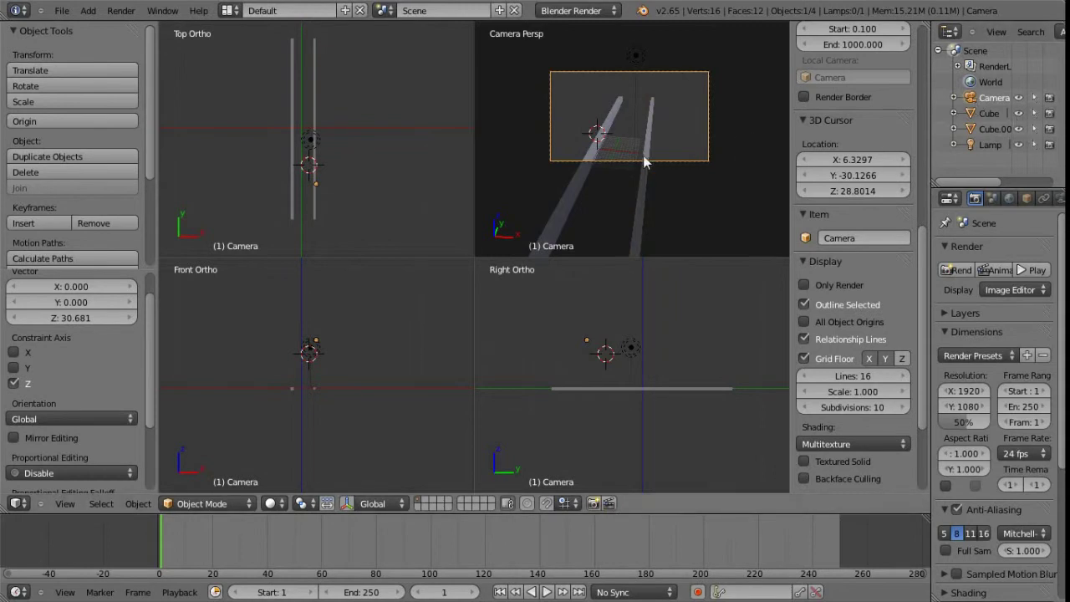
pyautogui.click(476, 271)
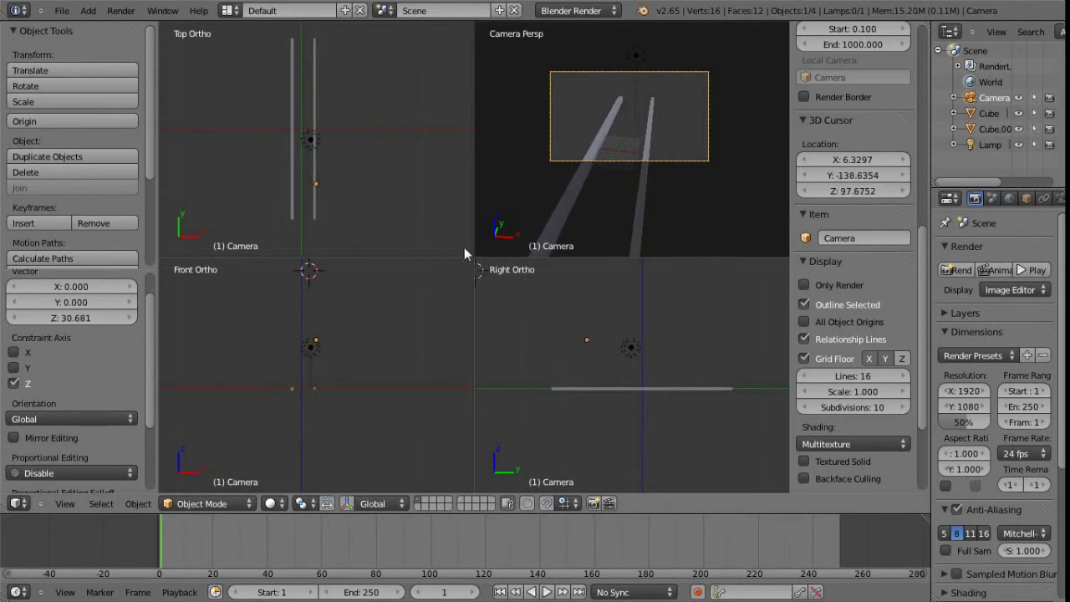
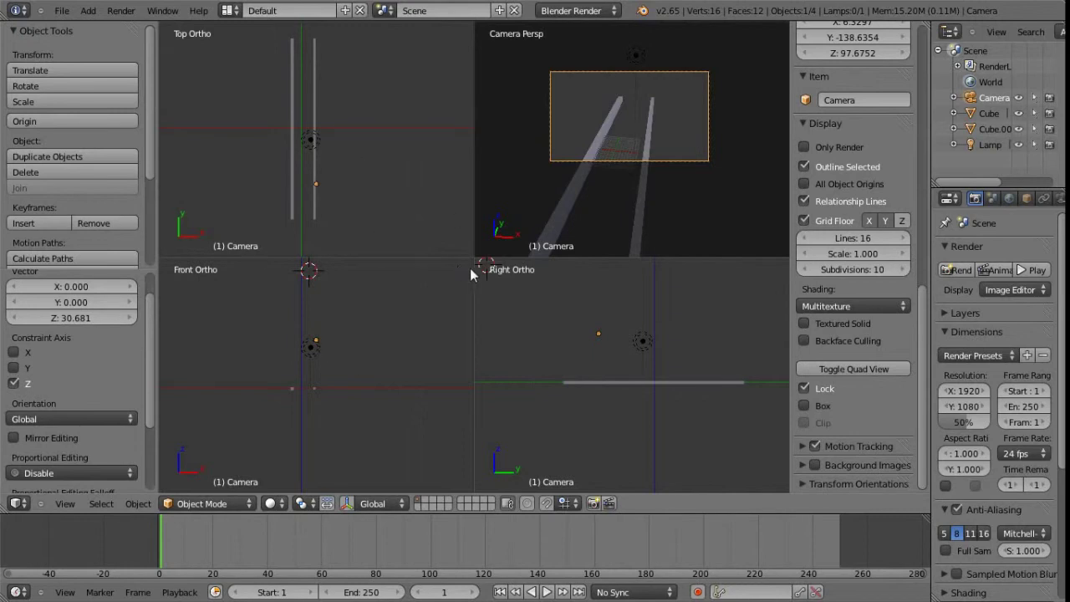
pyautogui.keyDown('shift'); pyautogui.moveTo(588, 383); pyautogui.dragTo(712, 399, button='middle'); pyautogui.keyUp('shift')
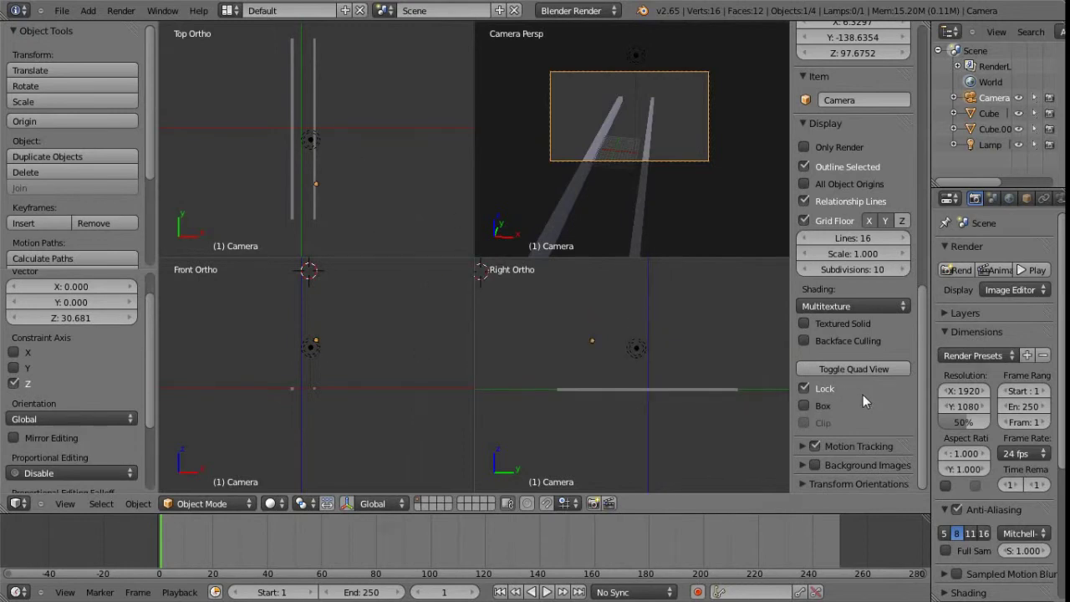
# Step: Enable the Box option for Quad View, pan the top and side views in sync, and disable Box again
pyautogui.click(804, 406)
pyautogui.keyDown('shift'); pyautogui.moveTo(693, 389); pyautogui.dragTo(410, 245, button='middle'); pyautogui.keyUp('shift')
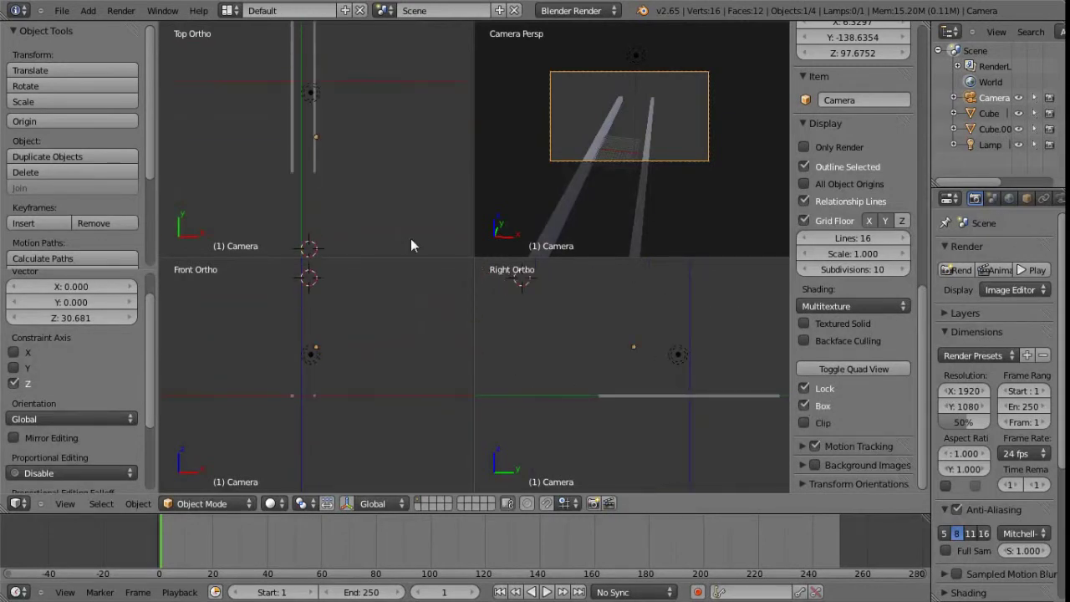
pyautogui.keyDown('shift'); pyautogui.moveTo(638, 439); pyautogui.dragTo(600, 417, button='middle'); pyautogui.keyUp('shift')
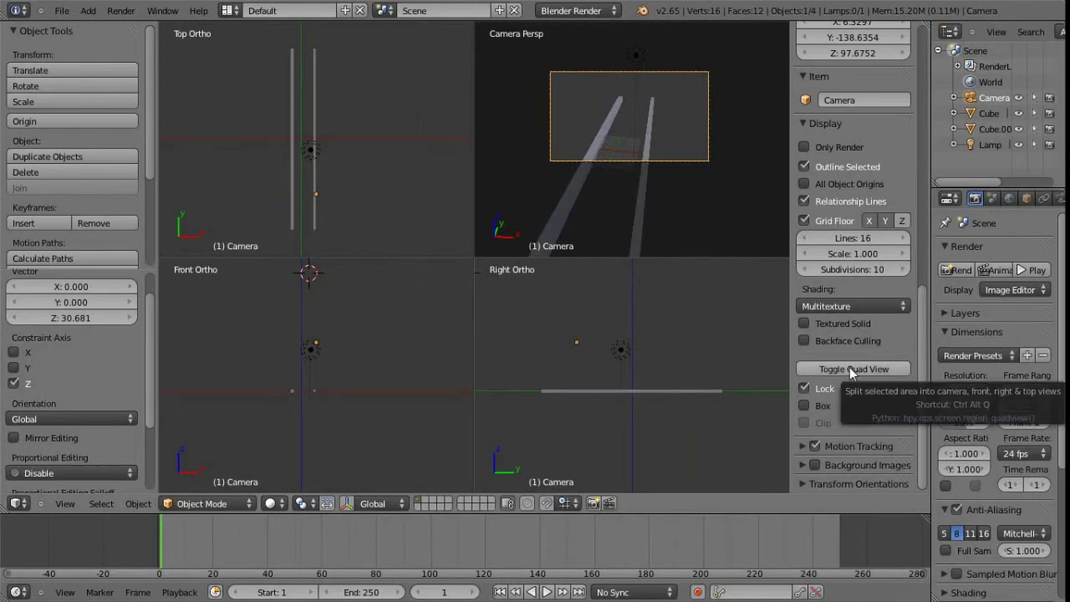
# Step: Toggle Quad View off and on repeatedly over different quadrants, including the Right Ortho and Camera Persp ones
pyautogui.hotkey('ctrl', 'alt', 'q')
pyautogui.hotkey('ctrl', 'alt', 'q')
pyautogui.hotkey('ctrl', 'alt', 'q')
pyautogui.hotkey('ctrl', 'alt', 'q')
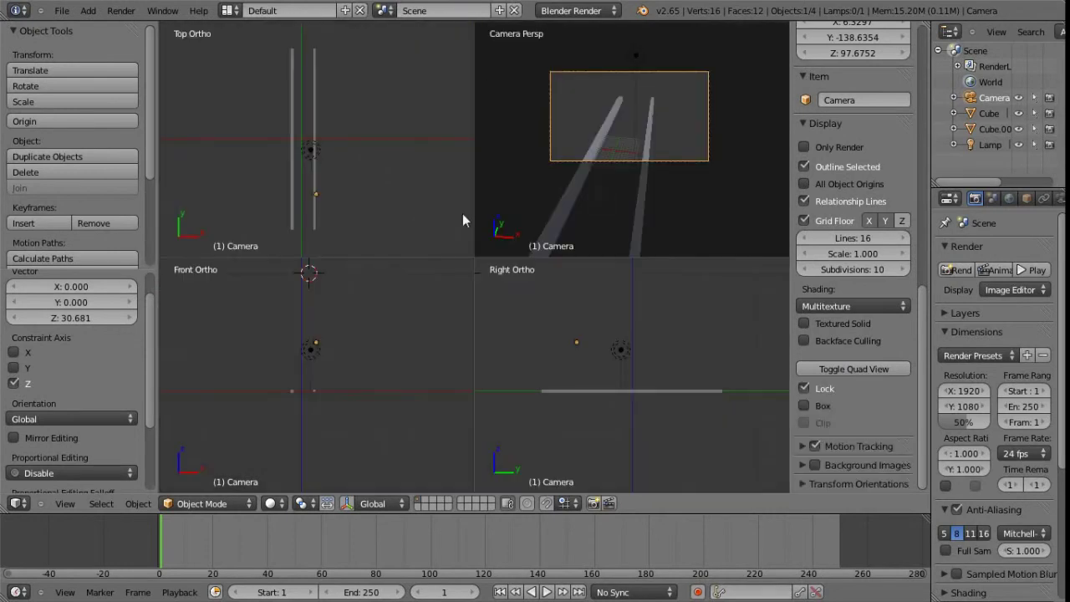
pyautogui.hotkey('ctrl', 'alt', 'q')
pyautogui.hotkey('ctrl', 'alt', 'q')
pyautogui.hotkey('ctrl', 'alt', 'q')
pyautogui.hotkey('ctrl', 'alt', 'q')
pyautogui.hotkey('ctrl', 'alt', 'q')
pyautogui.hotkey('ctrl', 'alt', 'q')
pyautogui.hotkey('ctrl', 'alt', 'q')
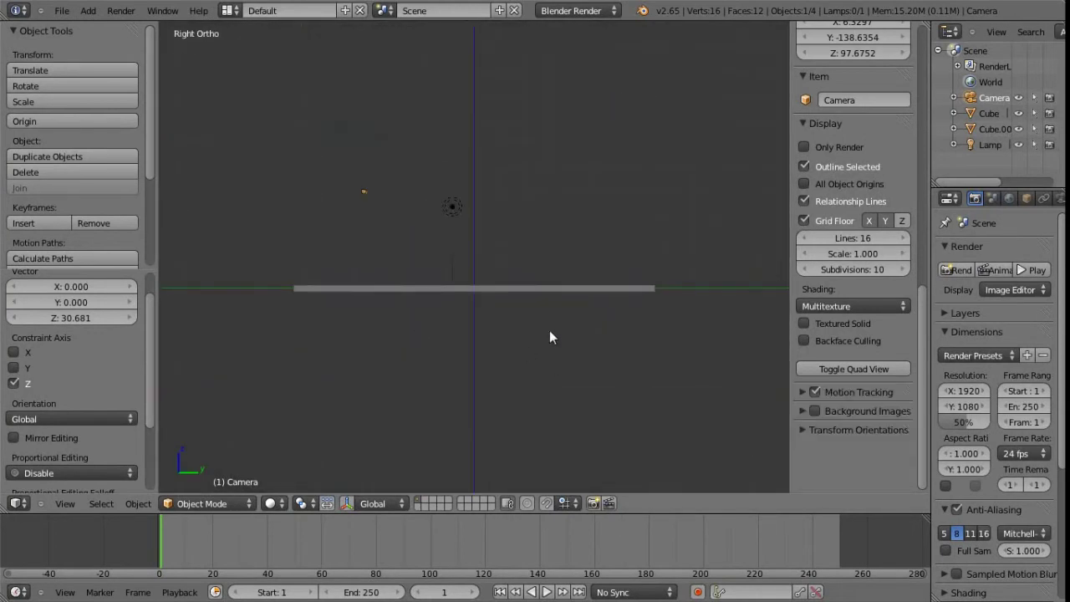
pyautogui.hotkey('ctrl', 'alt', 'q')
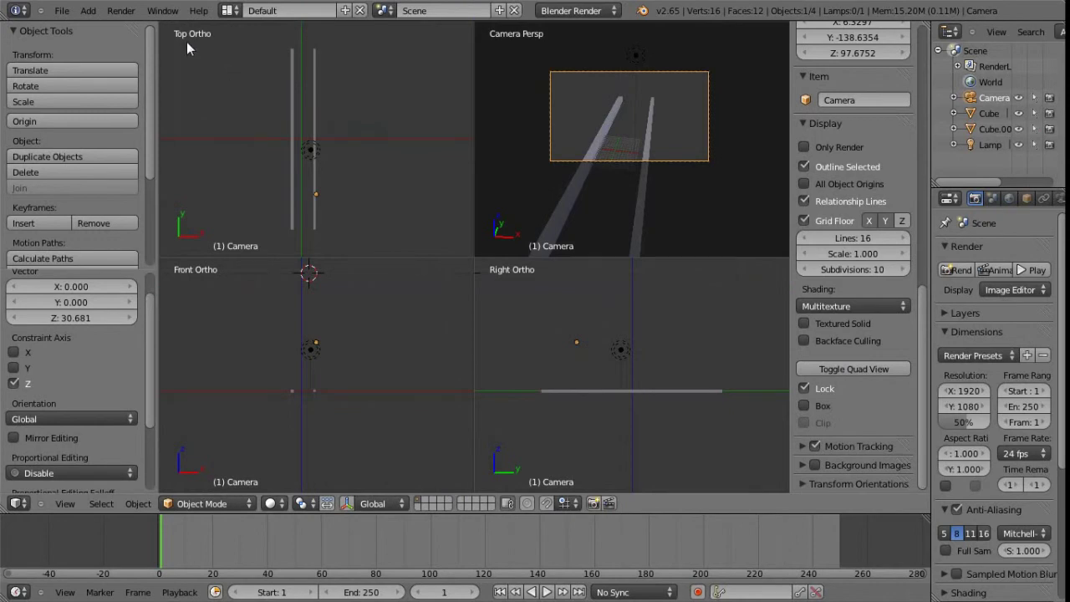
pyautogui.hotkey('ctrl', 'alt', 'q')
pyautogui.hotkey('ctrl', 'alt', 'q')
pyautogui.hotkey('ctrl', 'alt', 'q')
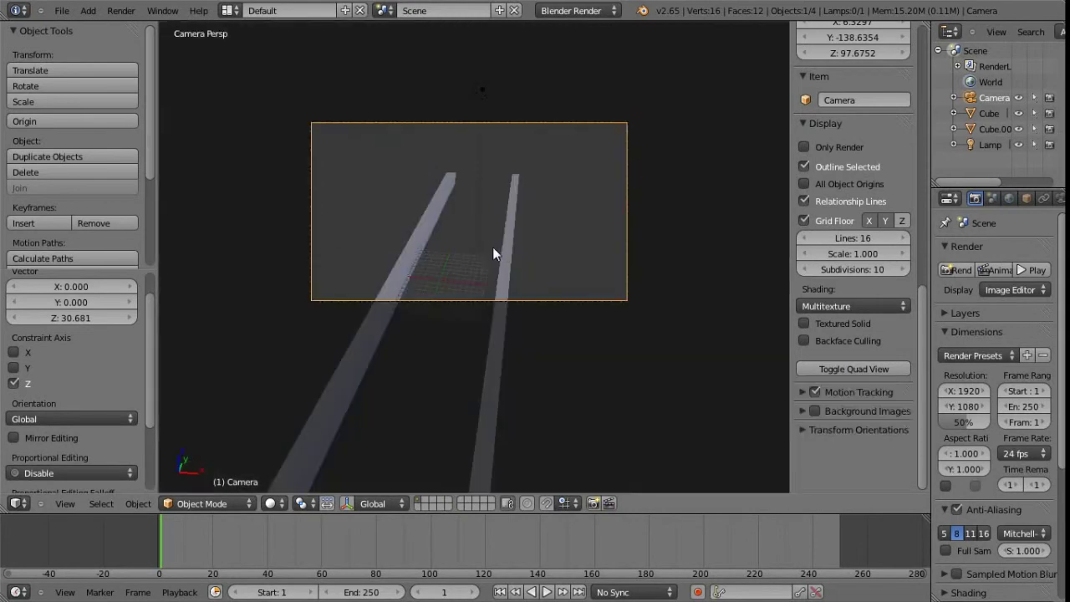
pyautogui.hotkey('ctrl', 'alt', 'q')
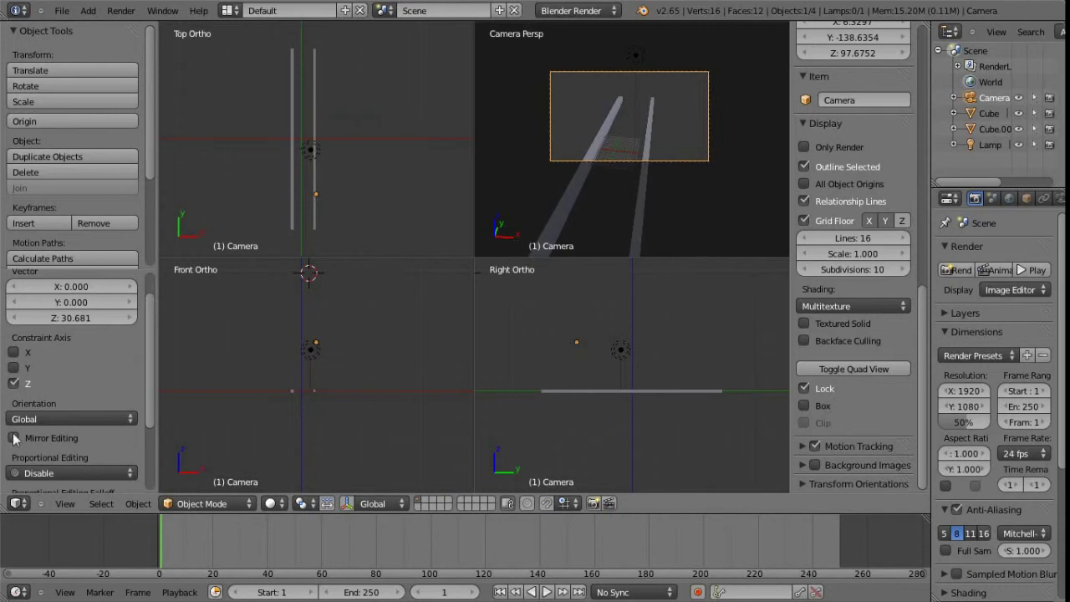
# Step: Leave Quad View from the camera quadrant and orbit out to an oblique User Ortho view of both bars
pyautogui.click(66, 504)
pyautogui.hotkey('ctrl', 'alt', 'q')
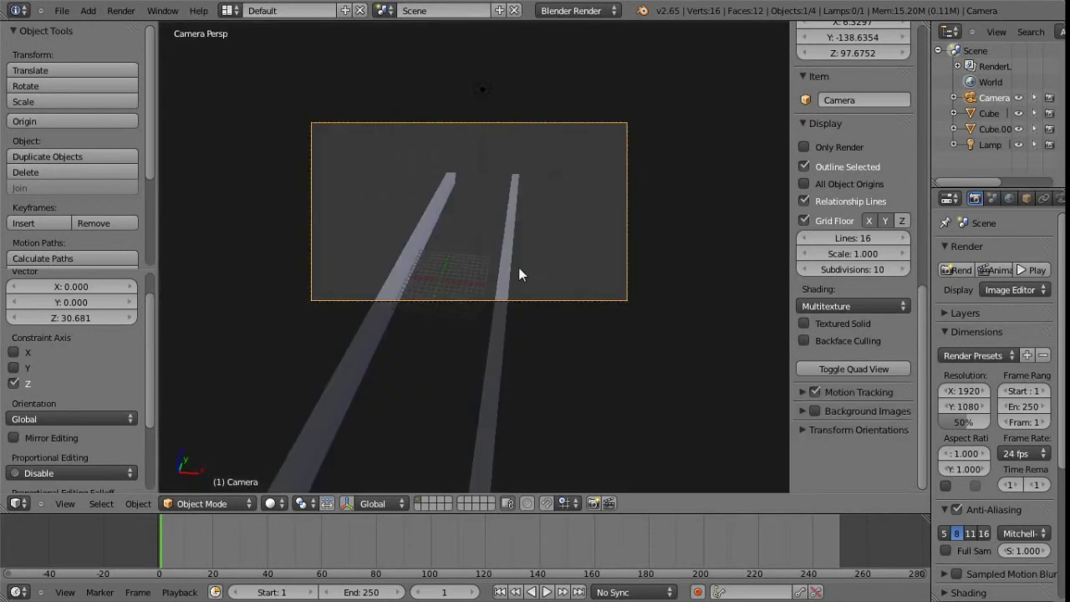
pyautogui.click(65, 504)
pyautogui.moveTo(502, 244); pyautogui.dragTo(500, 276, button='middle')
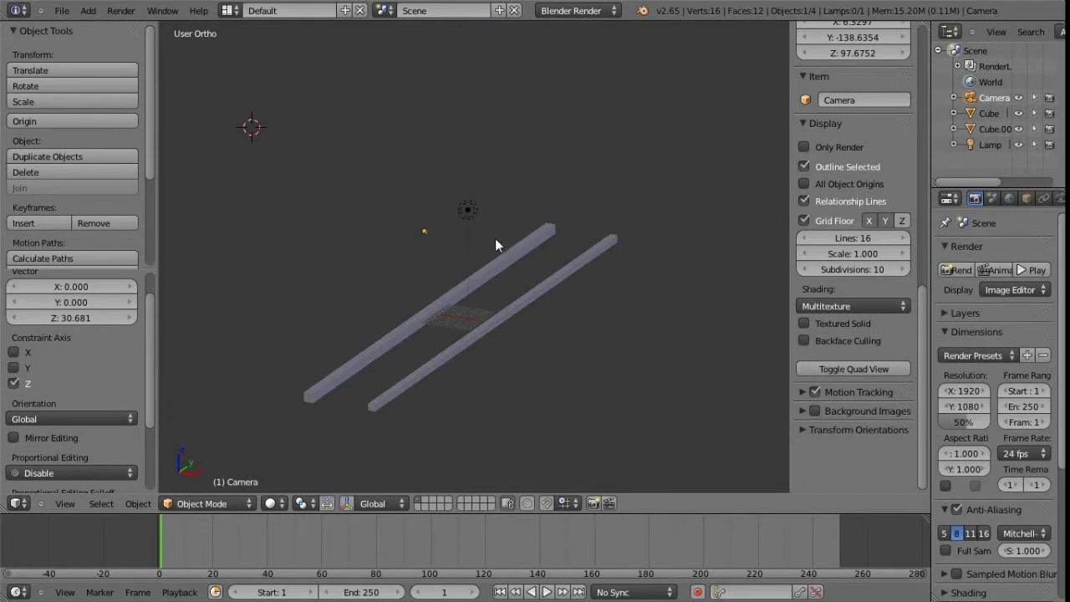
pyautogui.moveTo(456, 261); pyautogui.dragTo(486, 283, button='middle')
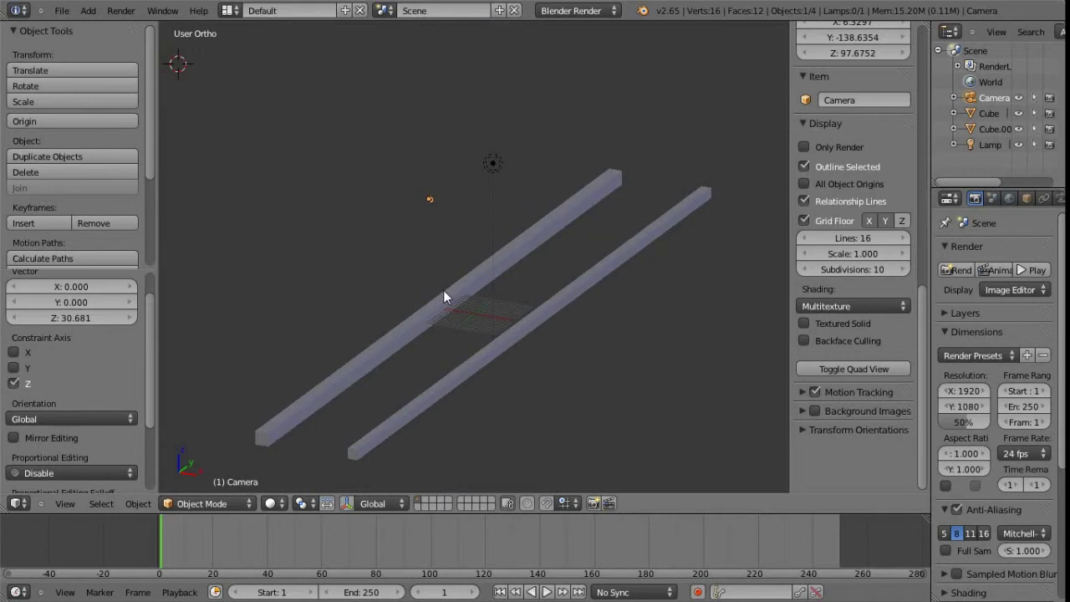
# Step: Enable Emulate Numpad in the Input section of the user preferences and close the preferences
pyautogui.click(62, 10)
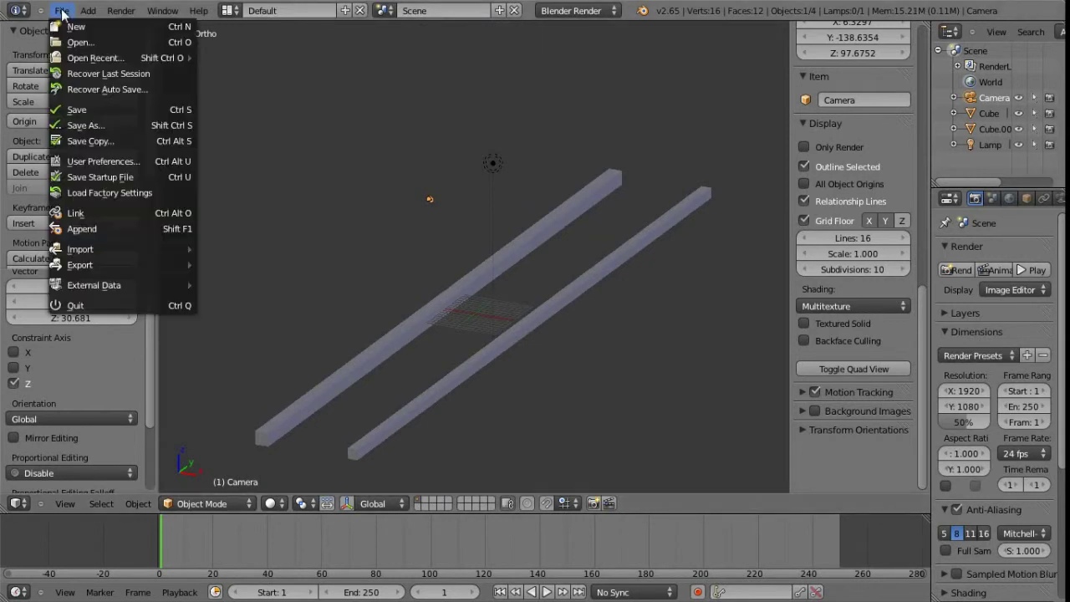
pyautogui.click(144, 161)
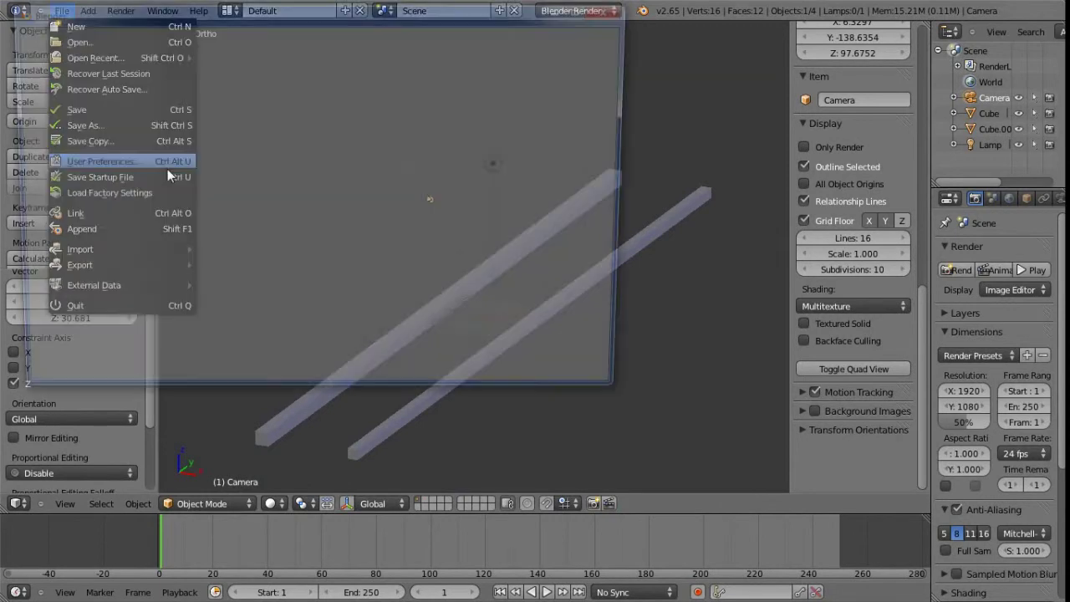
pyautogui.moveTo(296, 21); pyautogui.dragTo(431, 85)
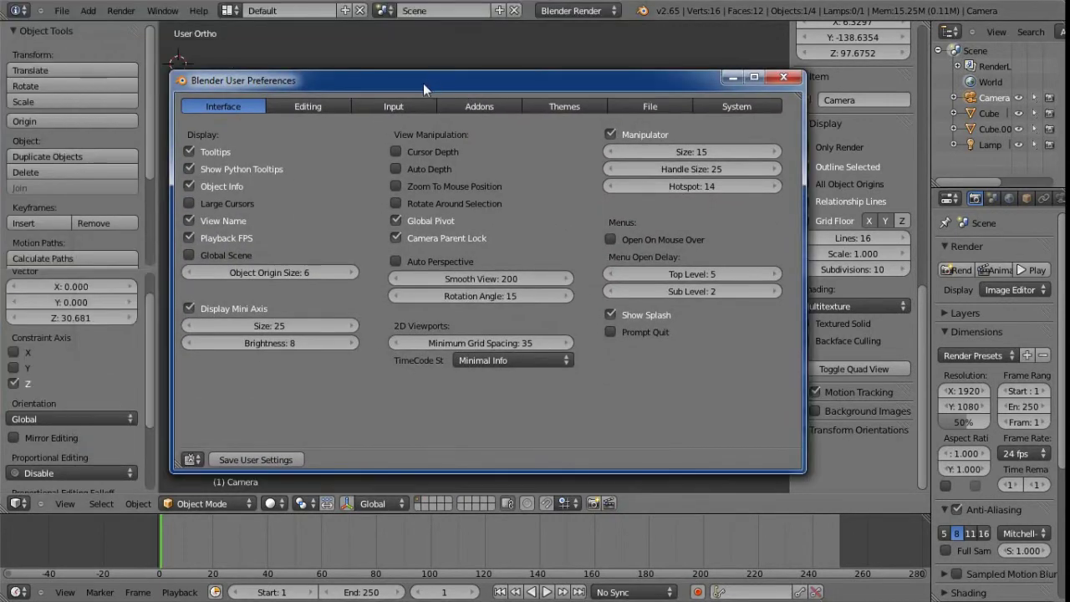
pyautogui.click(383, 106)
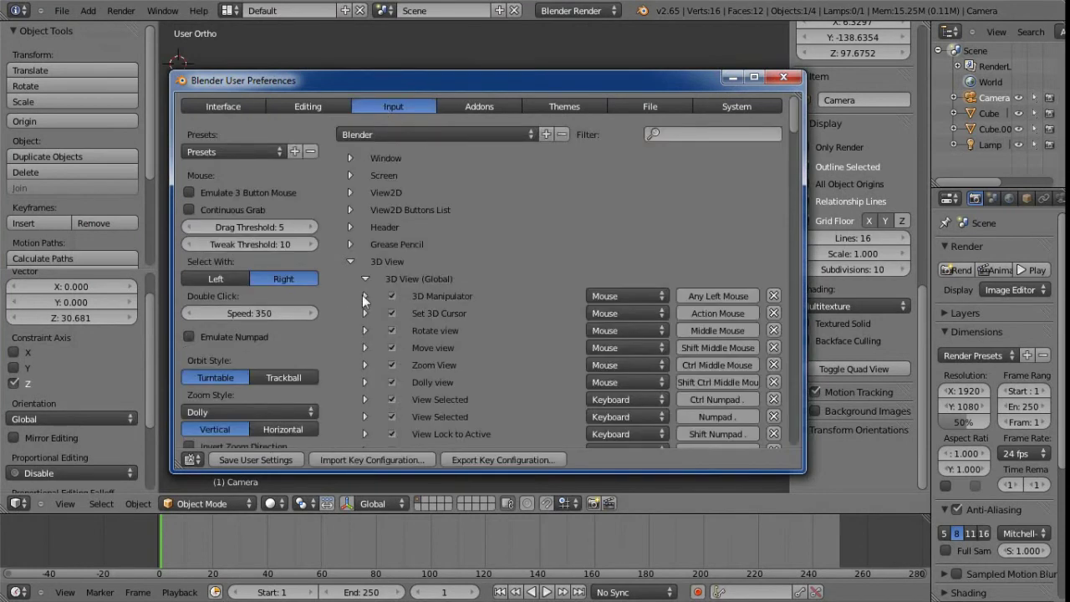
pyautogui.scroll(-1, 251, 322)
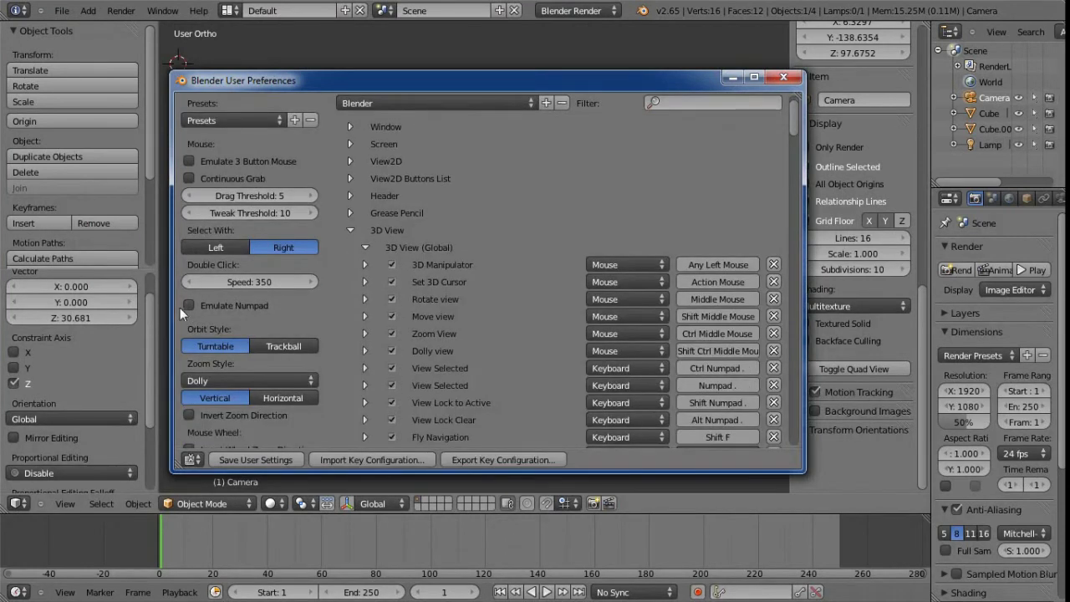
pyautogui.click(188, 306)
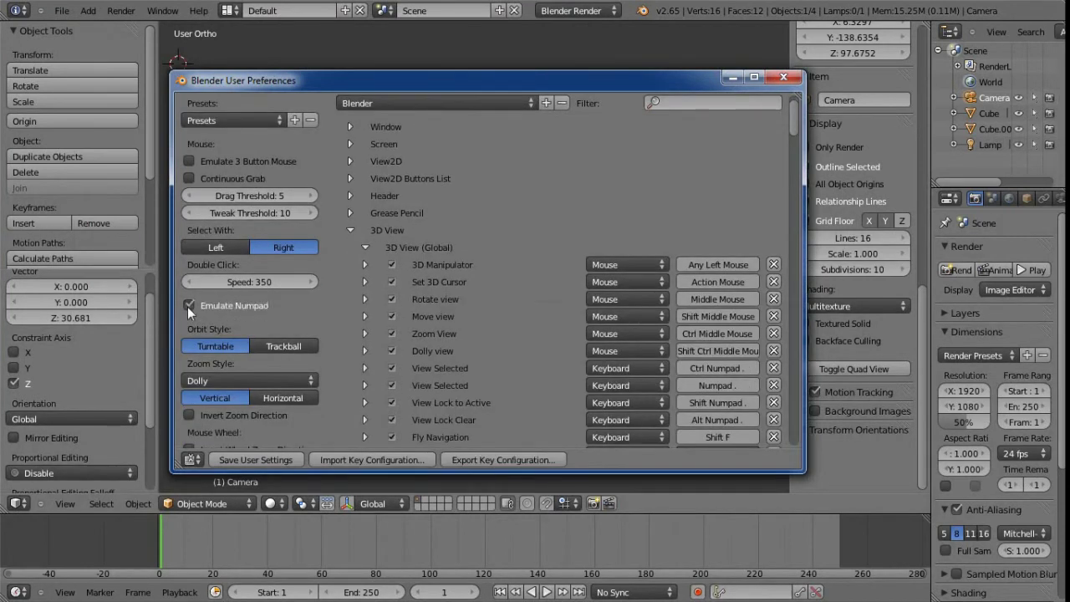
pyautogui.click(780, 78)
# Step: Switch the 3D view through Front, Right and Top Ortho, and pan along the bars in the top view
pyautogui.moveTo(502, 248)
pyautogui.mouseDown(button='middle')
pyautogui.moveTo(513, 215)
pyautogui.moveTo(504, 204)
pyautogui.moveTo(495, 228)
pyautogui.mouseUp(button='middle')
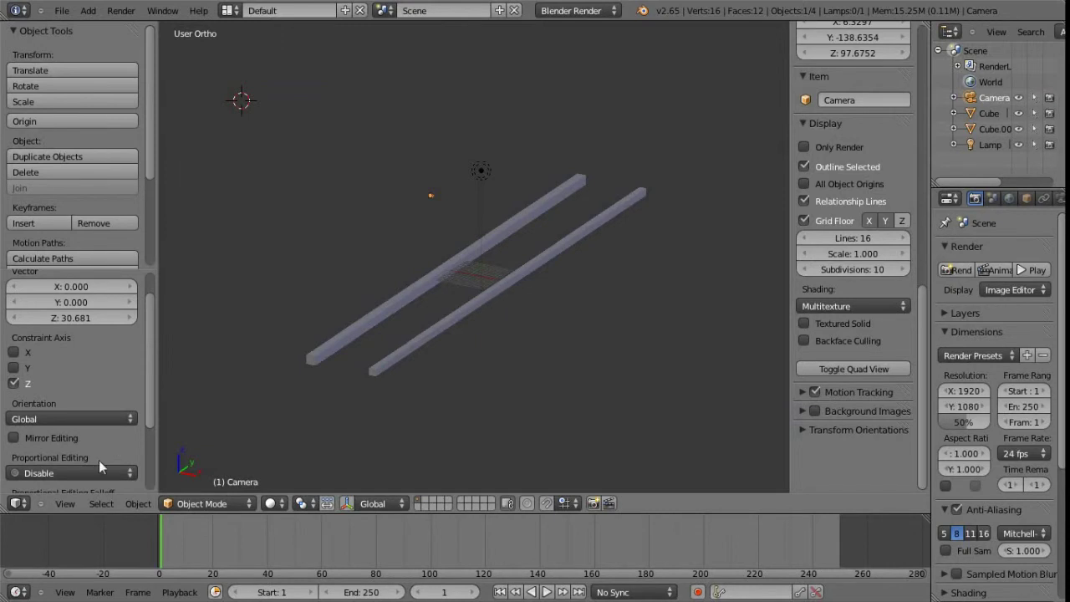
pyautogui.click(64, 503)
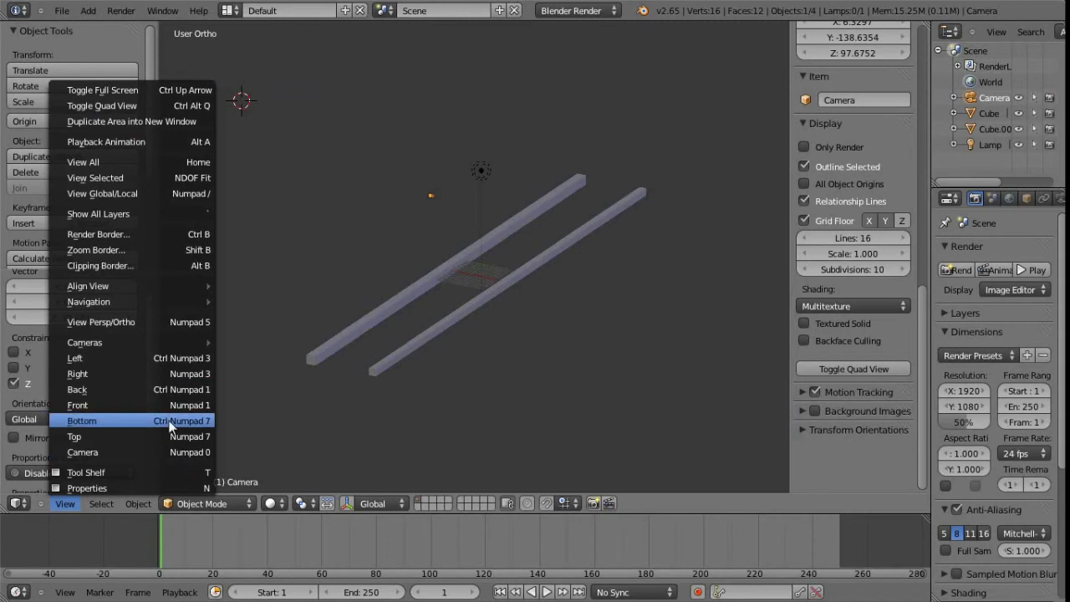
pyautogui.press('KP_1')
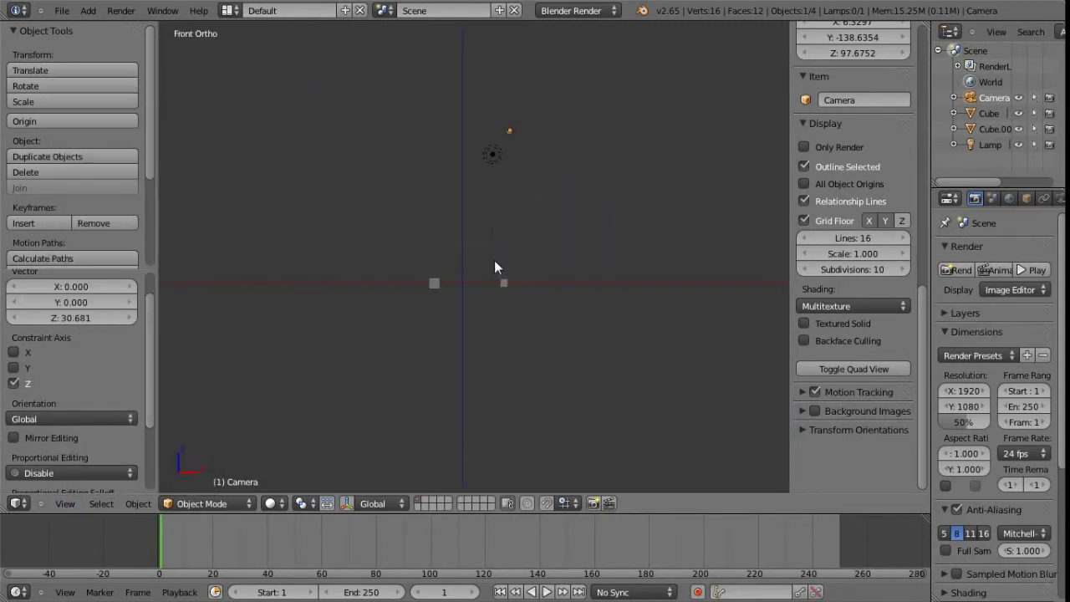
pyautogui.press('KP_3')
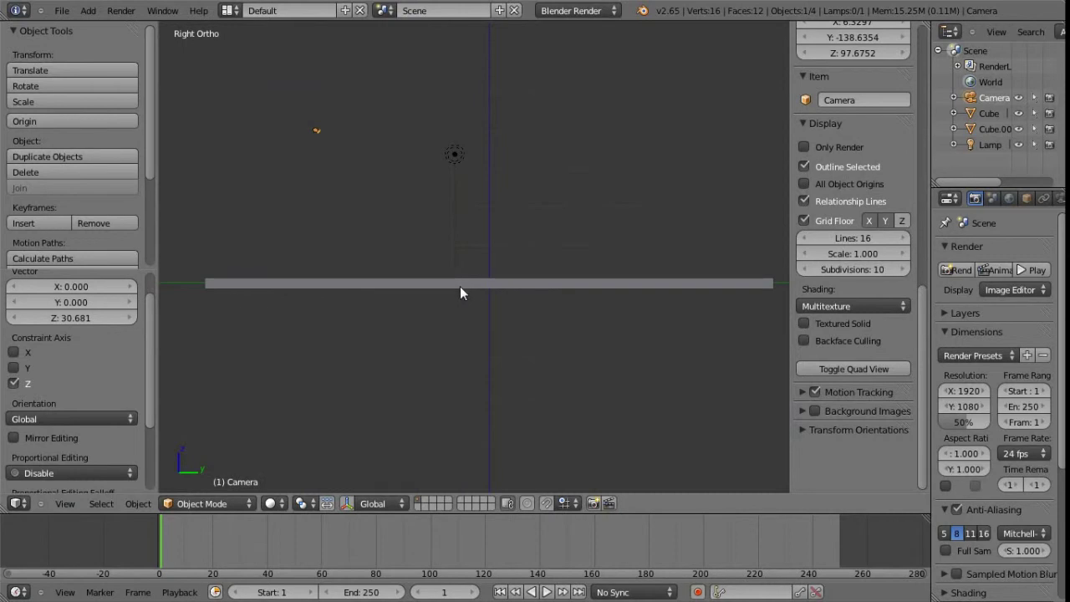
pyautogui.press('KP_7')
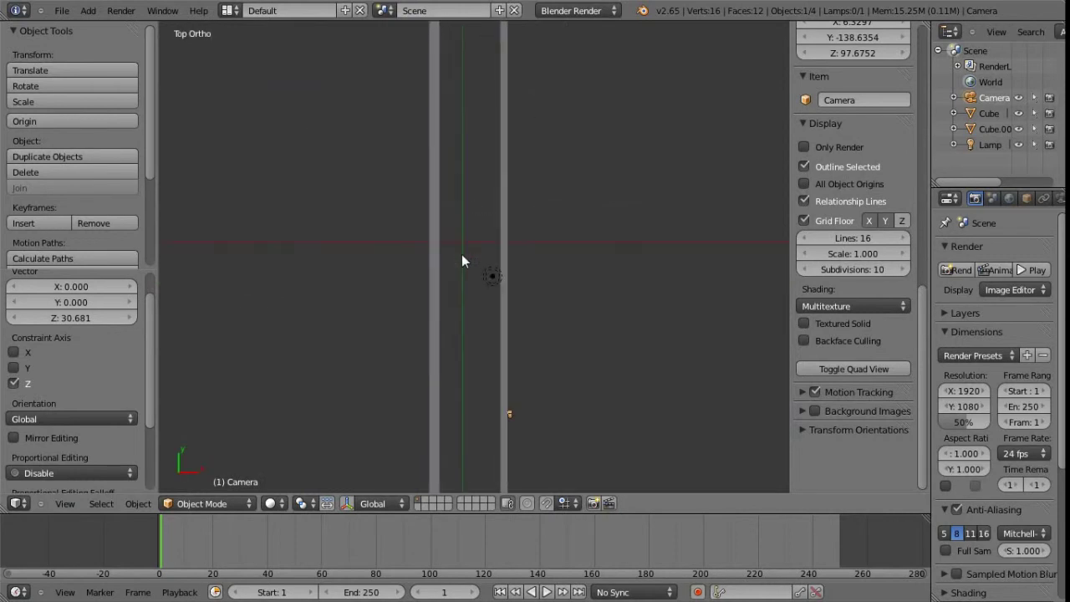
pyautogui.keyDown('shift'); pyautogui.moveTo(466, 259); pyautogui.dragTo(461, 302, button='middle'); pyautogui.keyUp('shift')
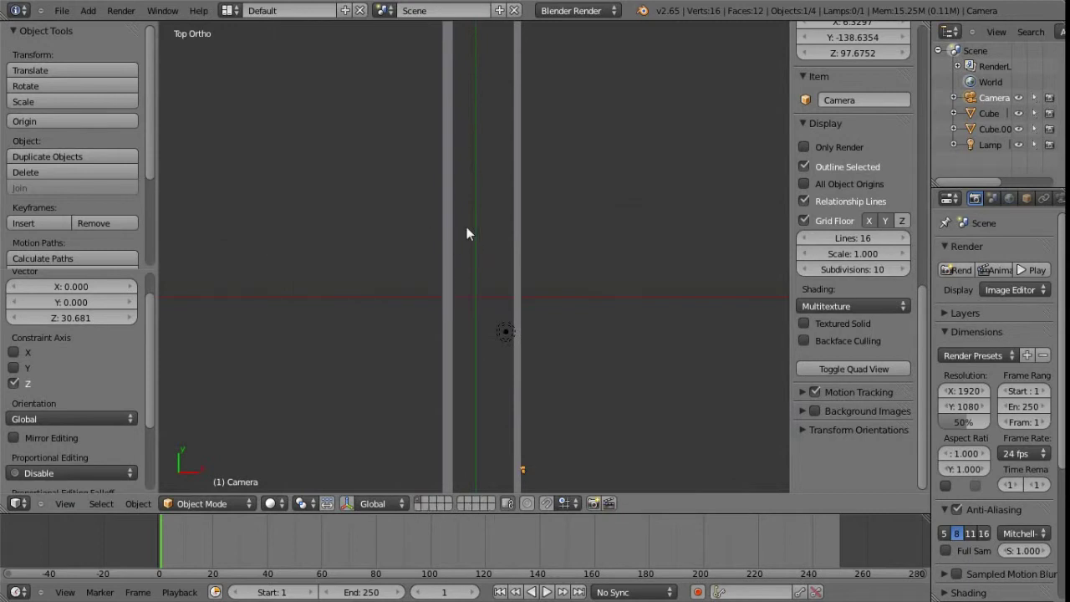
pyautogui.keyDown('shift'); pyautogui.moveTo(479, 310); pyautogui.dragTo(492, 268, button='middle'); pyautogui.keyUp('shift')
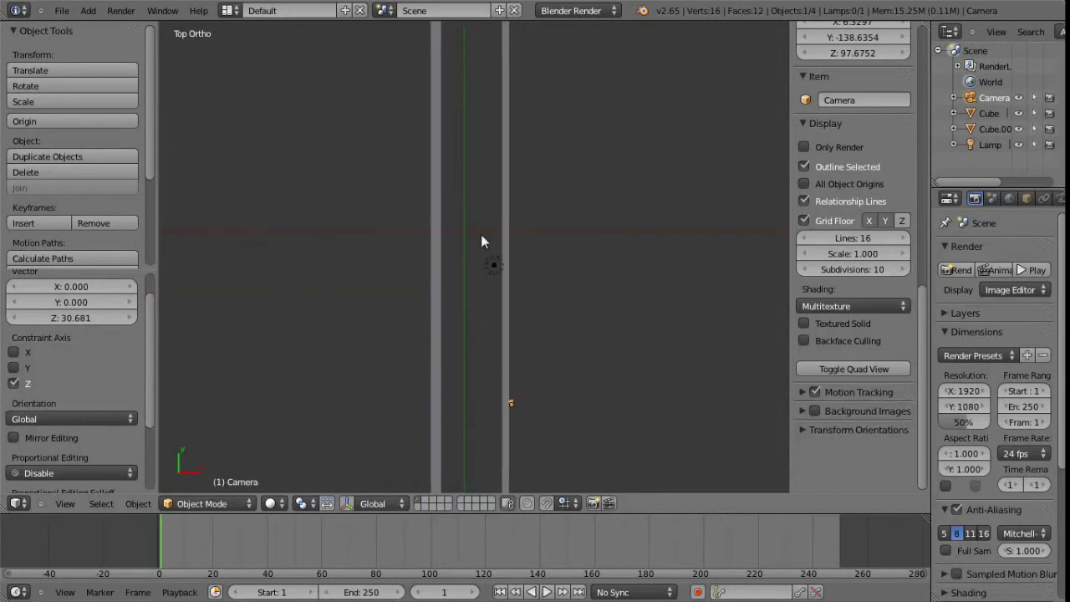
pyautogui.keyDown('shift'); pyautogui.moveTo(459, 237); pyautogui.dragTo(460, 310, button='middle'); pyautogui.keyUp('shift')
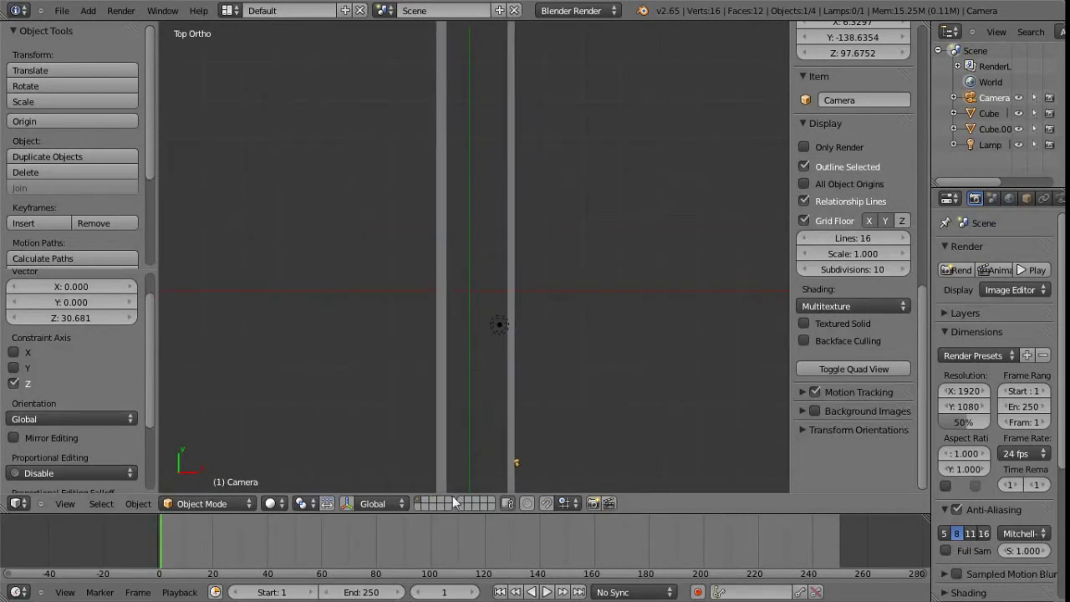
pyautogui.keyDown('shift'); pyautogui.moveTo(445, 359); pyautogui.dragTo(442, 382, button='middle'); pyautogui.keyUp('shift')
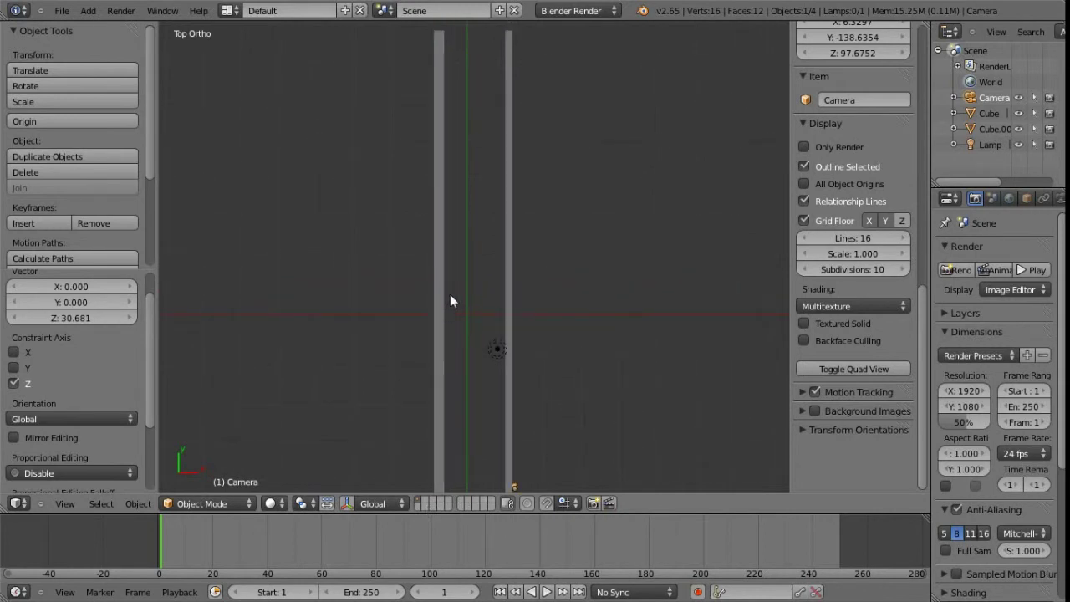
# Step: Open the user preferences and close them again
pyautogui.click(62, 10)
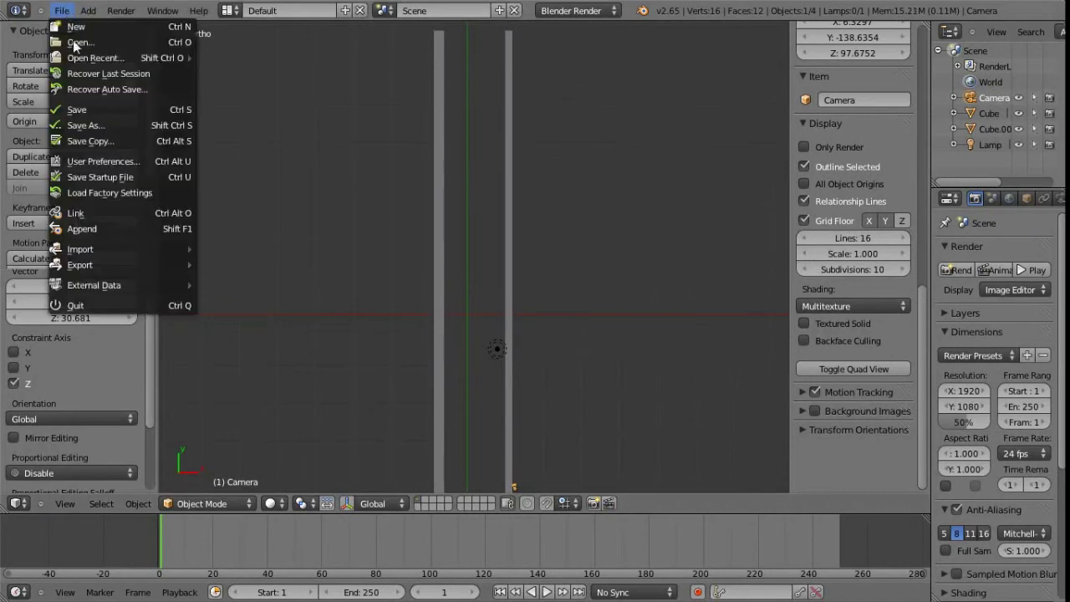
pyautogui.click(114, 159)
pyautogui.click(616, 8)
# Step: Frame both bars at full length in Top Ortho and orbit to an oblique User Ortho view
pyautogui.press('Home')
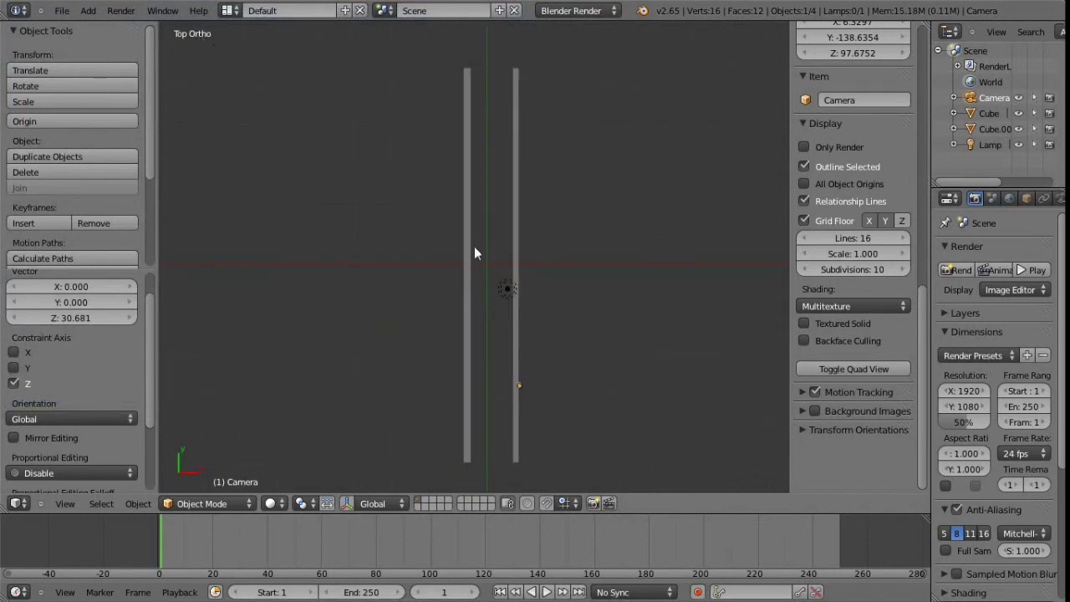
pyautogui.keyDown('shift'); pyautogui.moveTo(475, 248); pyautogui.dragTo(482, 261, button='middle'); pyautogui.keyUp('shift')
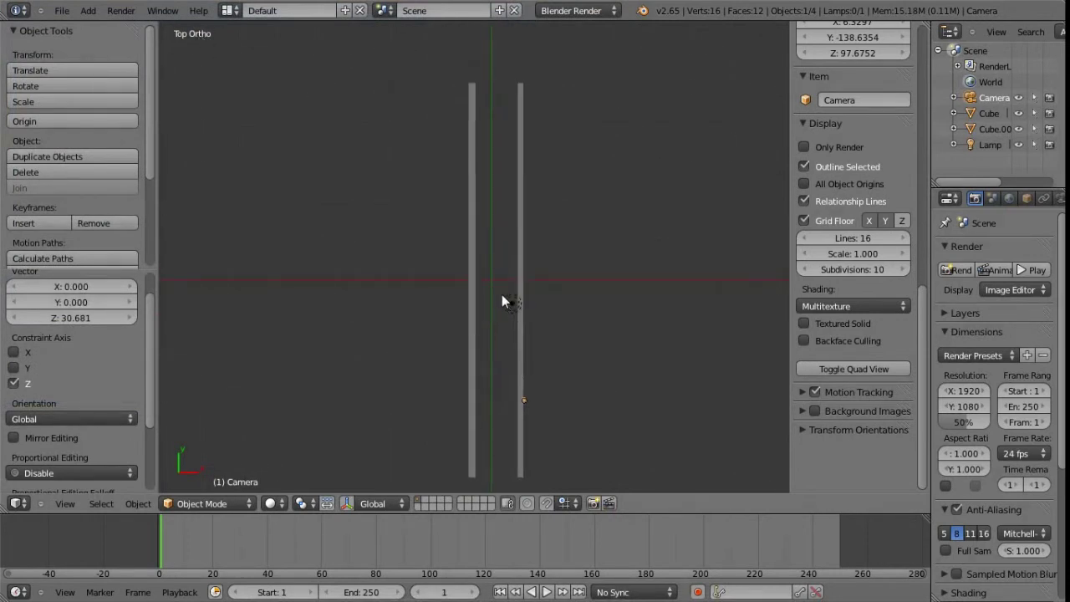
pyautogui.moveTo(501, 301); pyautogui.dragTo(217, 64, button='middle')
pyautogui.moveTo(478, 246); pyautogui.dragTo(458, 302, button='middle')
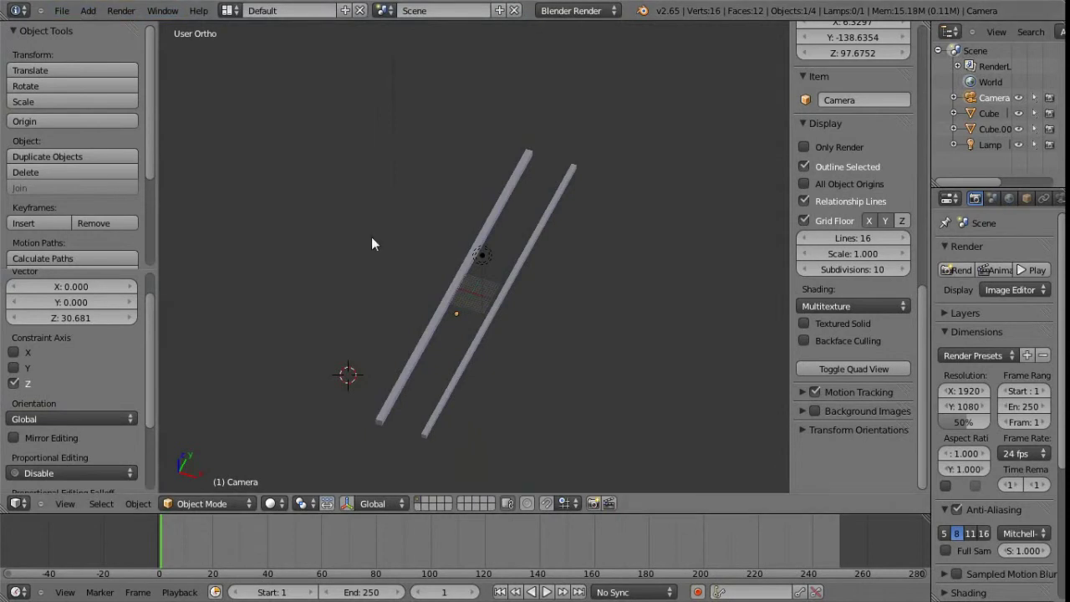
# Step: Enable Auto Perspective in the Interface section of the user preferences and close the preferences
pyautogui.click(63, 11)
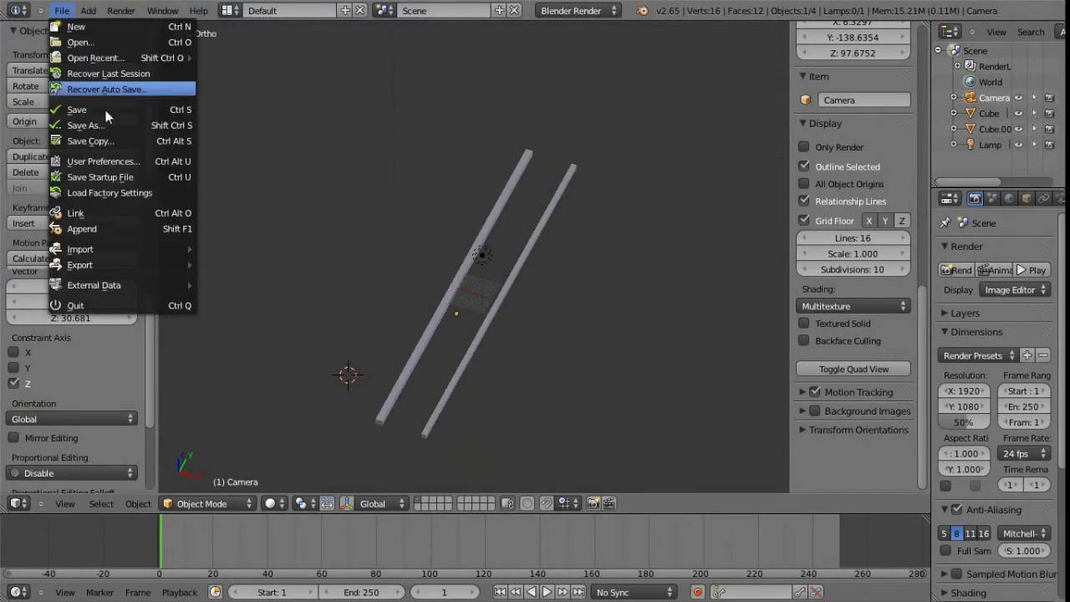
pyautogui.click(128, 161)
pyautogui.moveTo(451, 19); pyautogui.dragTo(457, 50)
pyautogui.click(201, 82)
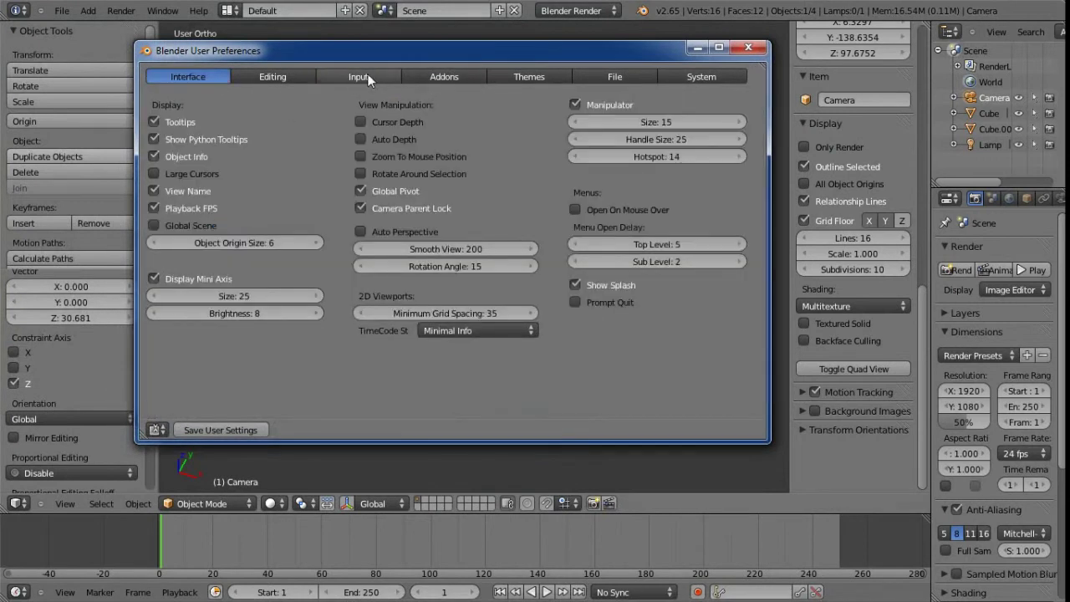
pyautogui.moveTo(381, 55); pyautogui.dragTo(406, 61)
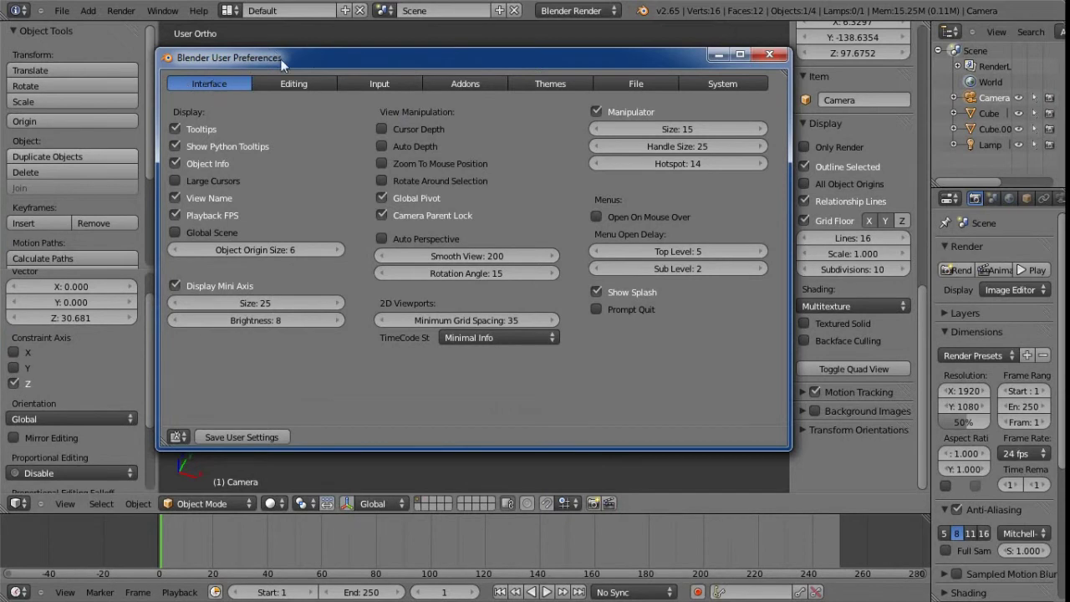
pyautogui.click(391, 237)
pyautogui.click(769, 54)
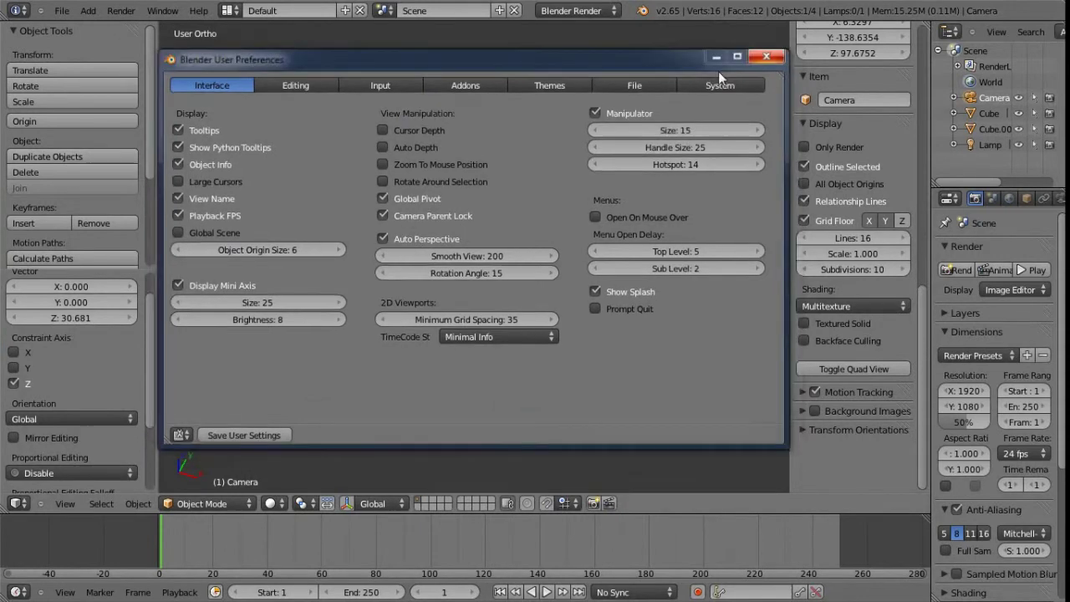
# Step: Test Auto Perspective by orbiting the bars, switching to the Front view, and orbiting back to a free view
pyautogui.moveTo(479, 219); pyautogui.dragTo(489, 210, button='middle')
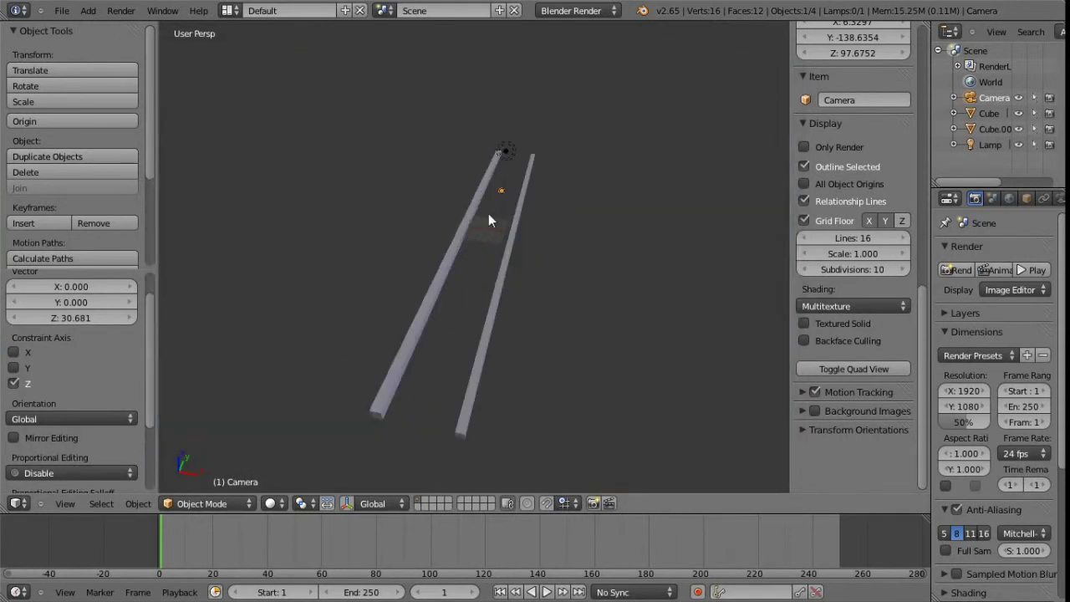
pyautogui.press('KP_1')
pyautogui.scroll(5, 494, 242)
pyautogui.moveTo(507, 234); pyautogui.dragTo(385, 218, button='middle')
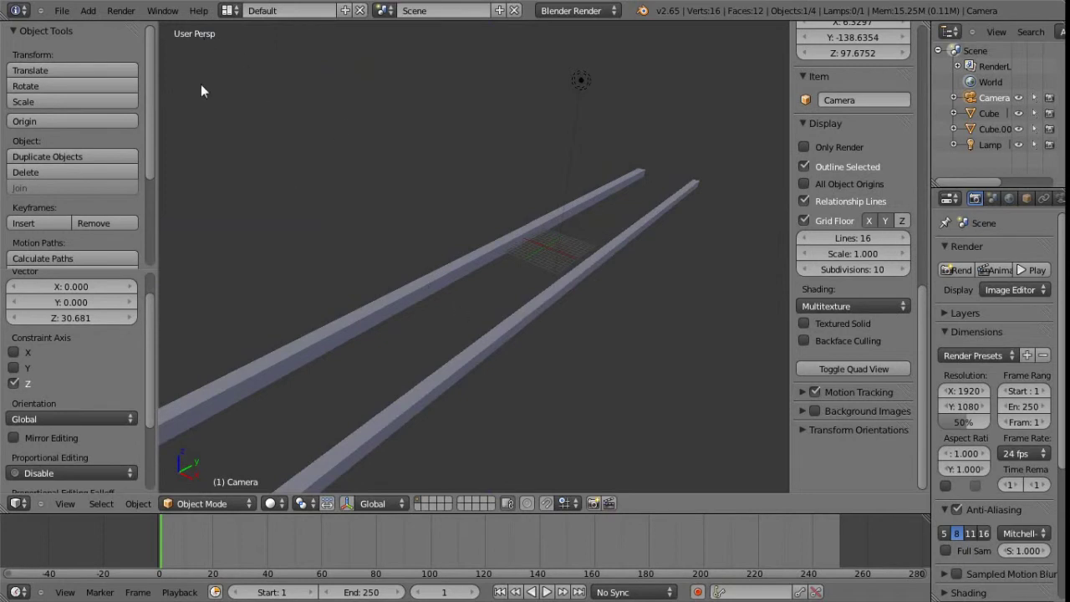
# Step: Try out a different viewport lens value on the two bars and set it back to 35
pyautogui.scroll(-5, 499, 249)
pyautogui.moveTo(507, 249); pyautogui.dragTo(475, 235, button='middle')
pyautogui.moveTo(480, 278)
pyautogui.mouseDown(button='middle')
pyautogui.moveTo(482, 296)
pyautogui.moveTo(472, 300)
pyautogui.moveTo(486, 291)
pyautogui.mouseUp(button='middle')
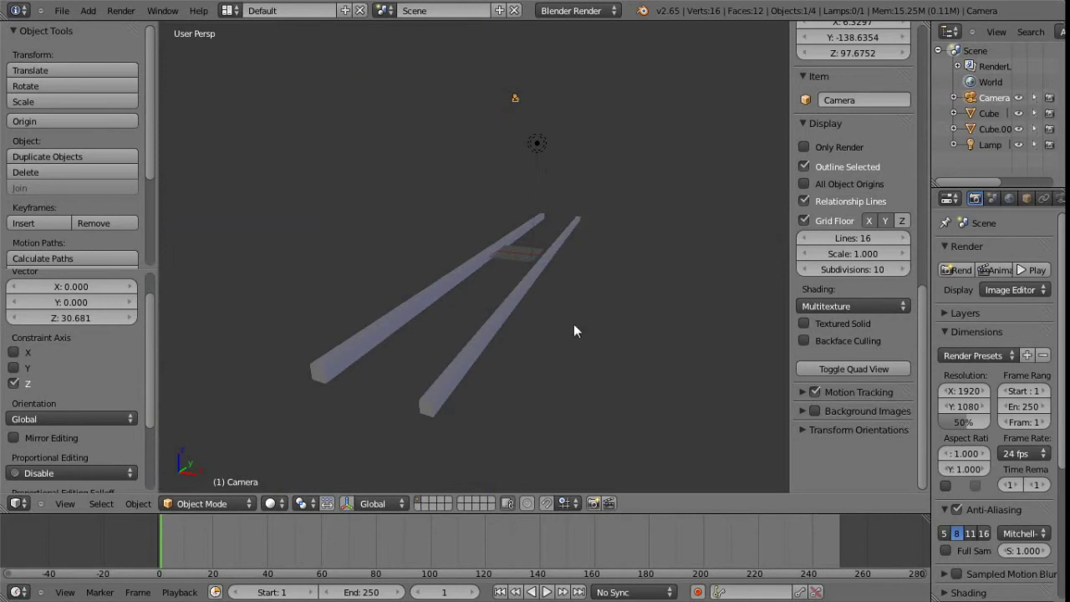
pyautogui.scroll(10, 848, 331)
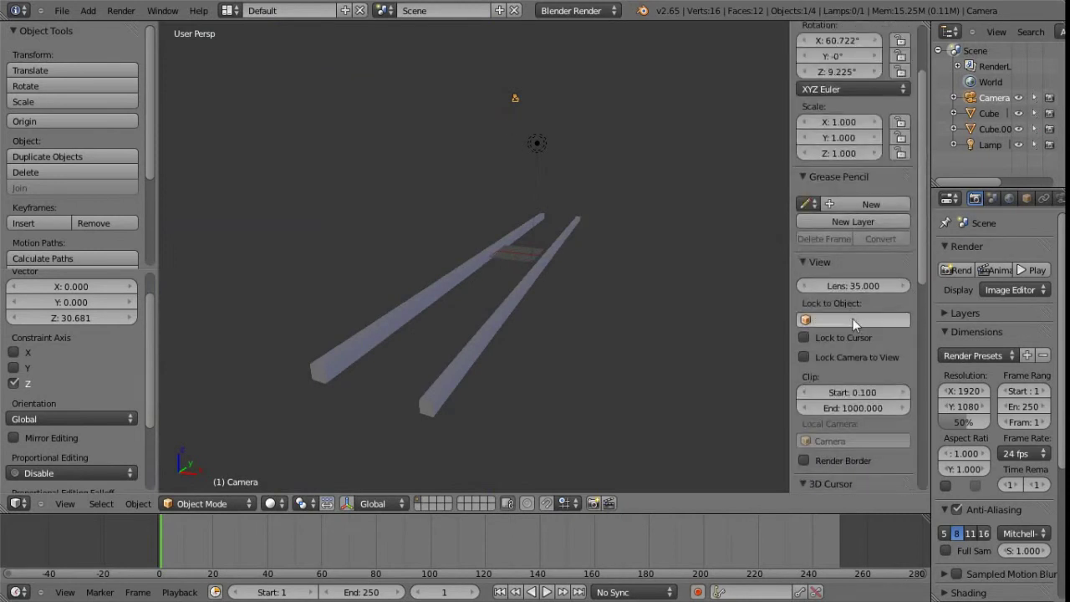
pyautogui.scroll(-2, 856, 317)
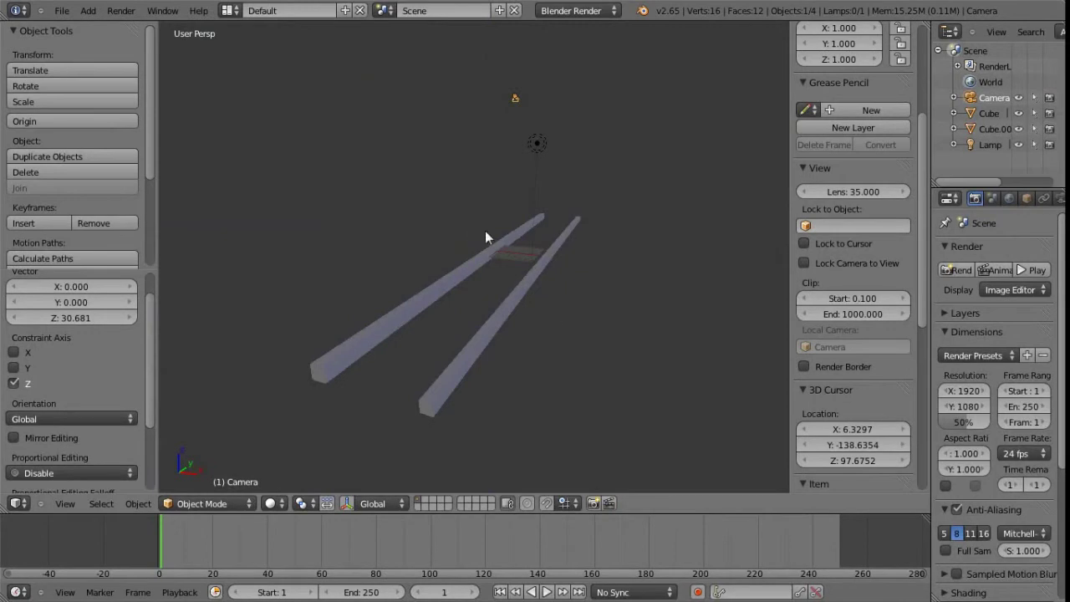
pyautogui.moveTo(460, 285); pyautogui.dragTo(384, 185, button='middle')
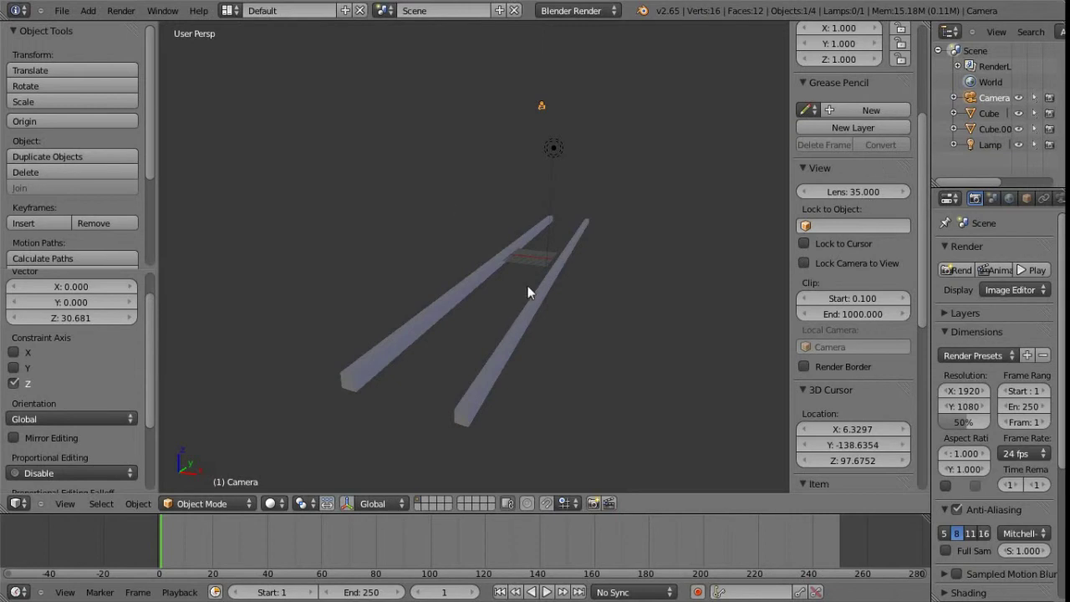
pyautogui.moveTo(528, 287); pyautogui.dragTo(512, 255, button='middle')
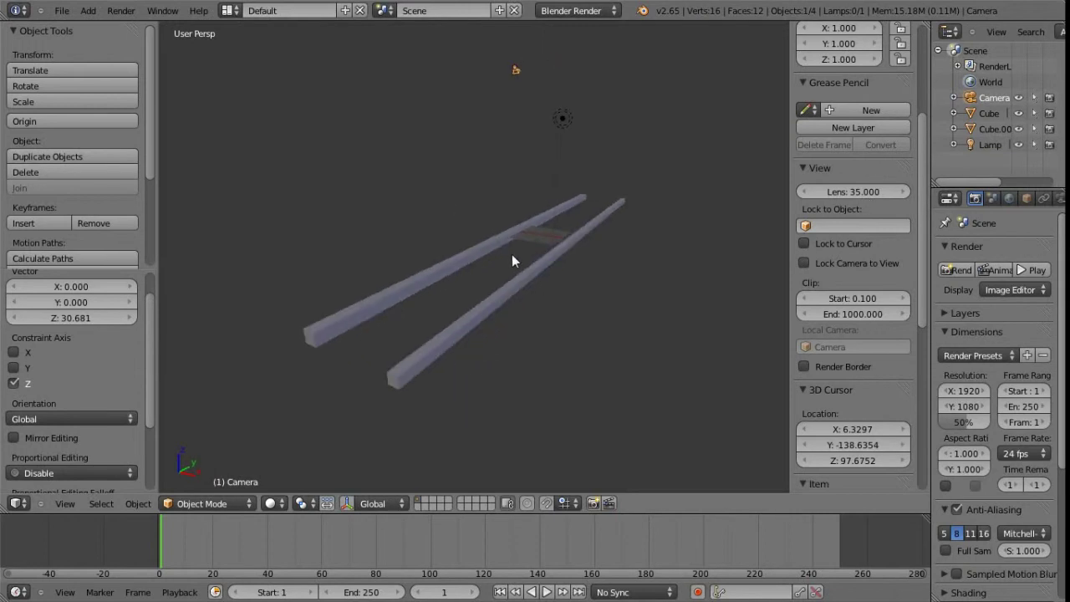
pyautogui.moveTo(849, 193)
pyautogui.mouseDown()
pyautogui.moveTo(787, 188)
pyautogui.moveTo(860, 189)
pyautogui.mouseUp()
pyautogui.click(860, 191)
pyautogui.write('35')
pyautogui.press('Return')
pyautogui.moveTo(500, 282); pyautogui.dragTo(651, 299, button='middle')
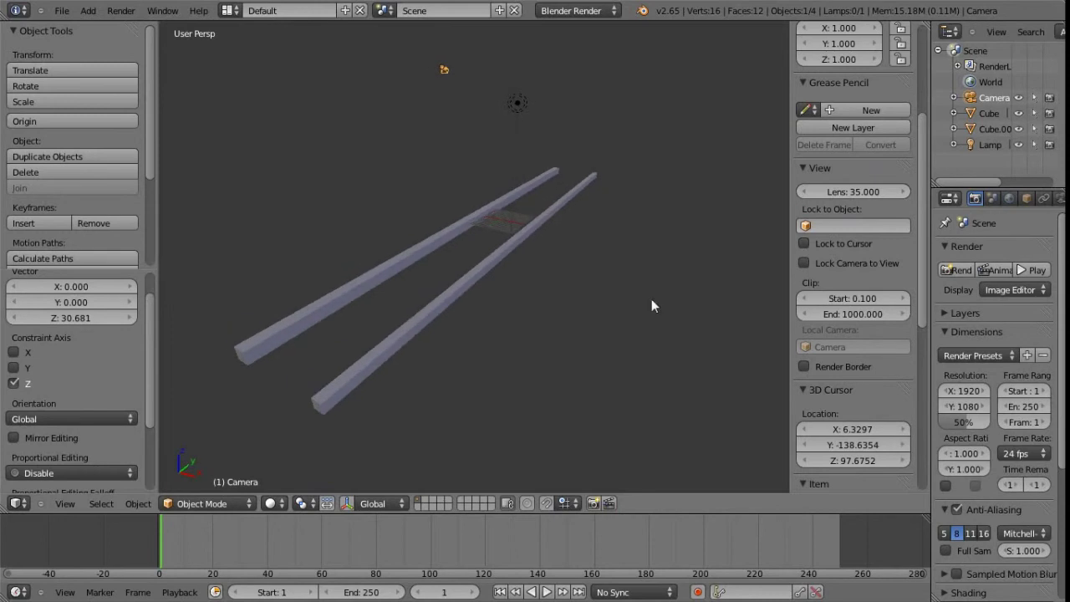
pyautogui.scroll(-8, 858, 322)
pyautogui.moveTo(472, 251); pyautogui.dragTo(491, 209, button='middle')
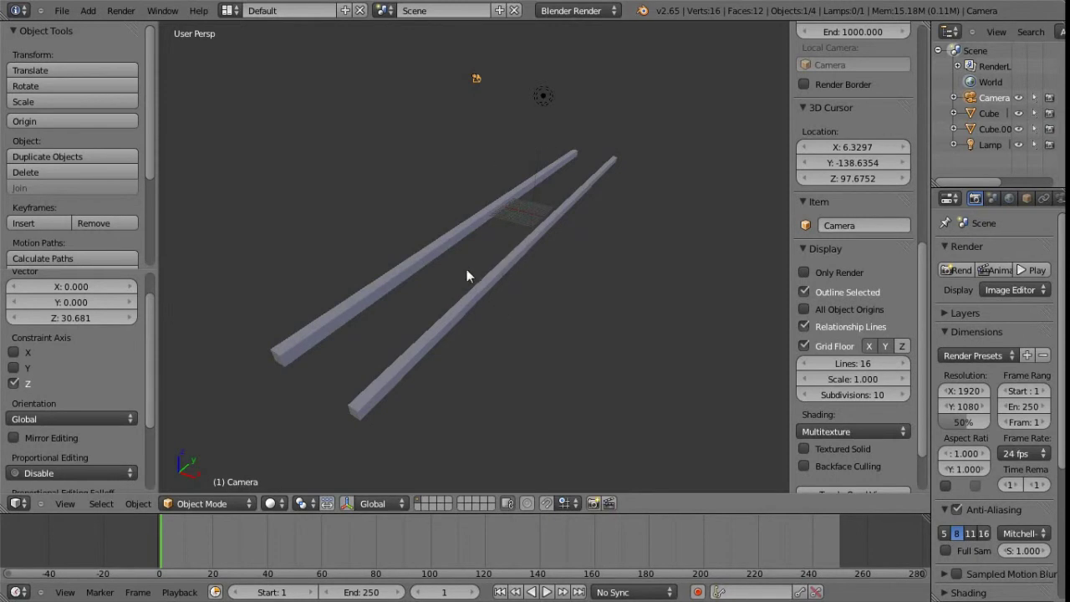
pyautogui.moveTo(509, 249); pyautogui.dragTo(509, 259, button='middle')
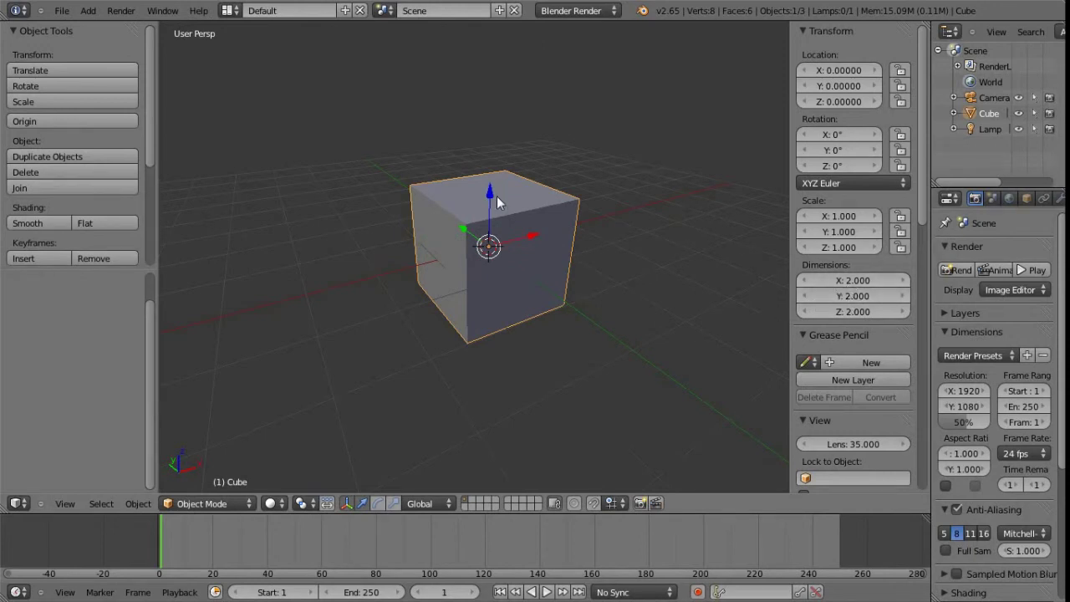
# Step: Switch to the front orthographic view of the cube
pyautogui.keyDown('shift'); pyautogui.scroll(3, 555, 300); pyautogui.keyUp('shift')
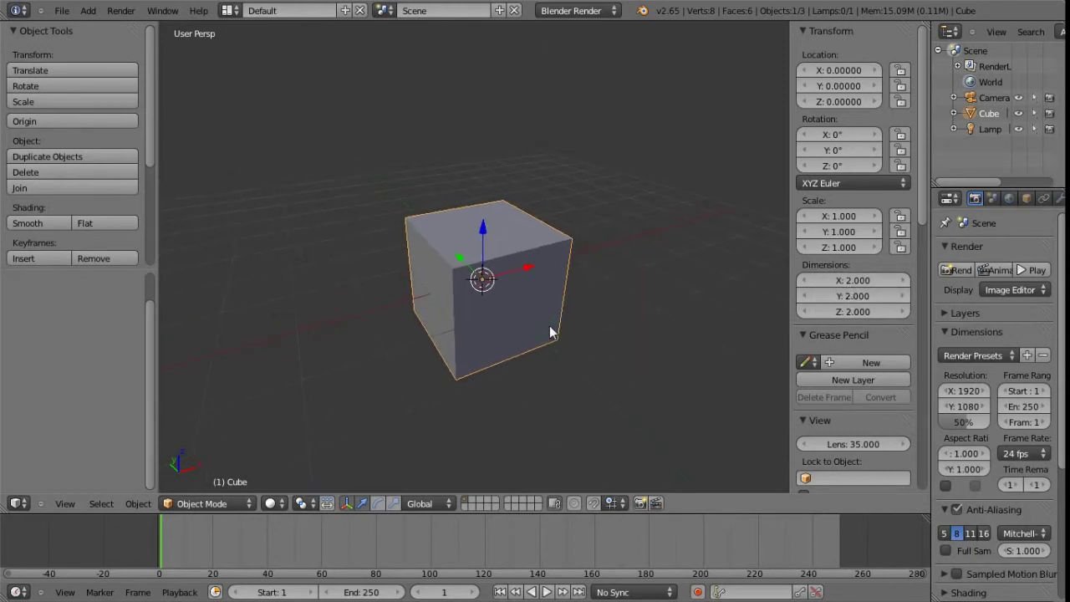
pyautogui.press('KP_1')
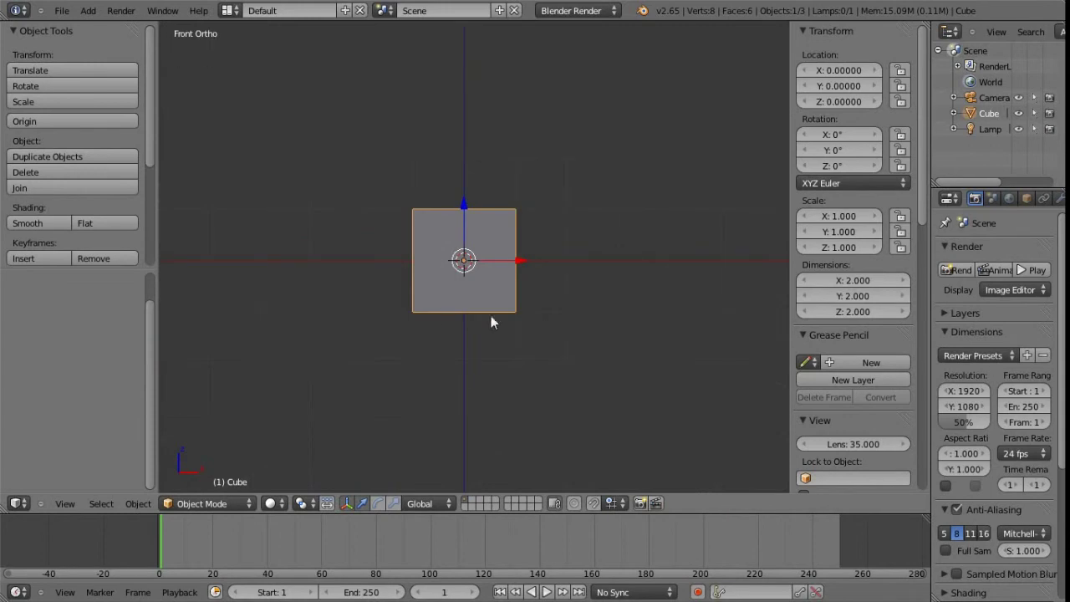
pyautogui.scroll(3, 471, 265)
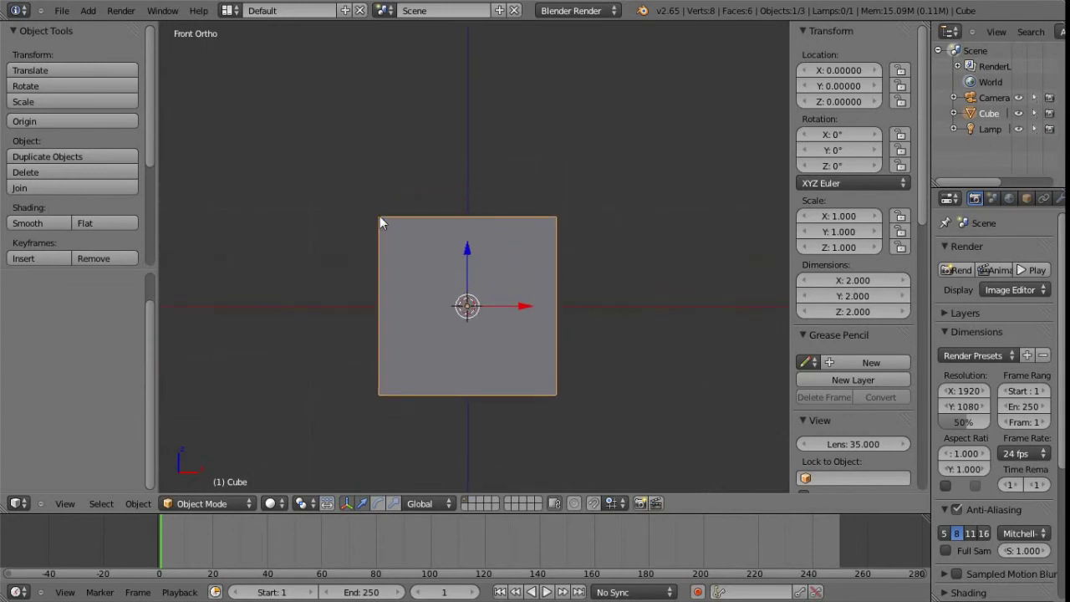
pyautogui.scroll(-2, 428, 302)
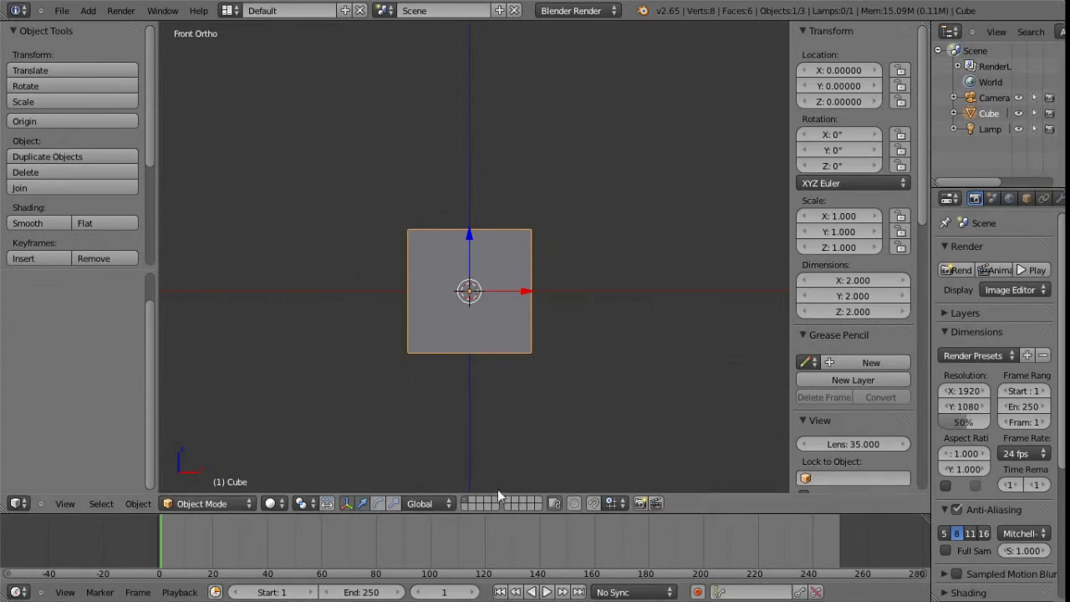
# Step: Turn on snapping and choose Increment as the snap element
pyautogui.click(593, 504)
pyautogui.click(615, 504)
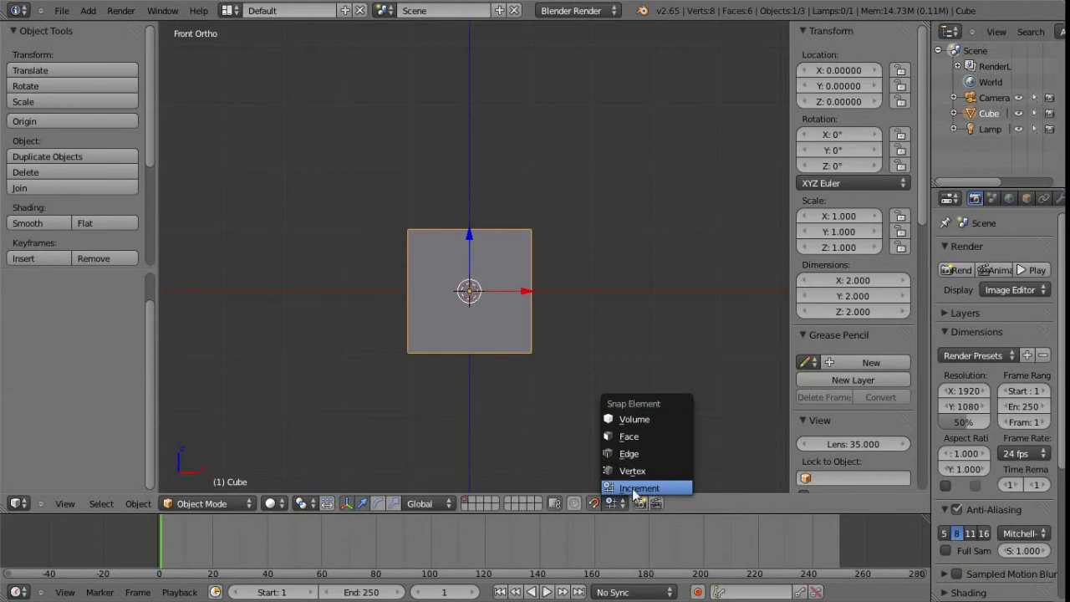
pyautogui.click(635, 490)
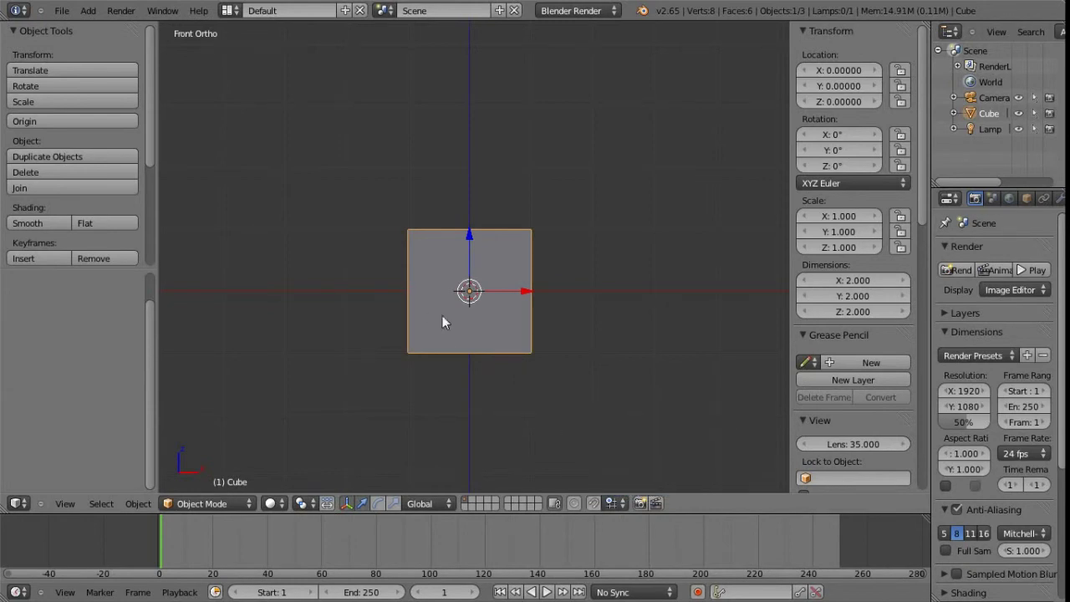
# Step: Move the cube freely, without snapping, by about 0.025 along X and -0.028 along Z
pyautogui.scroll(6, 435, 326)
pyautogui.keyDown('shift'); pyautogui.moveTo(476, 334); pyautogui.dragTo(525, 356, button='middle'); pyautogui.keyUp('shift')
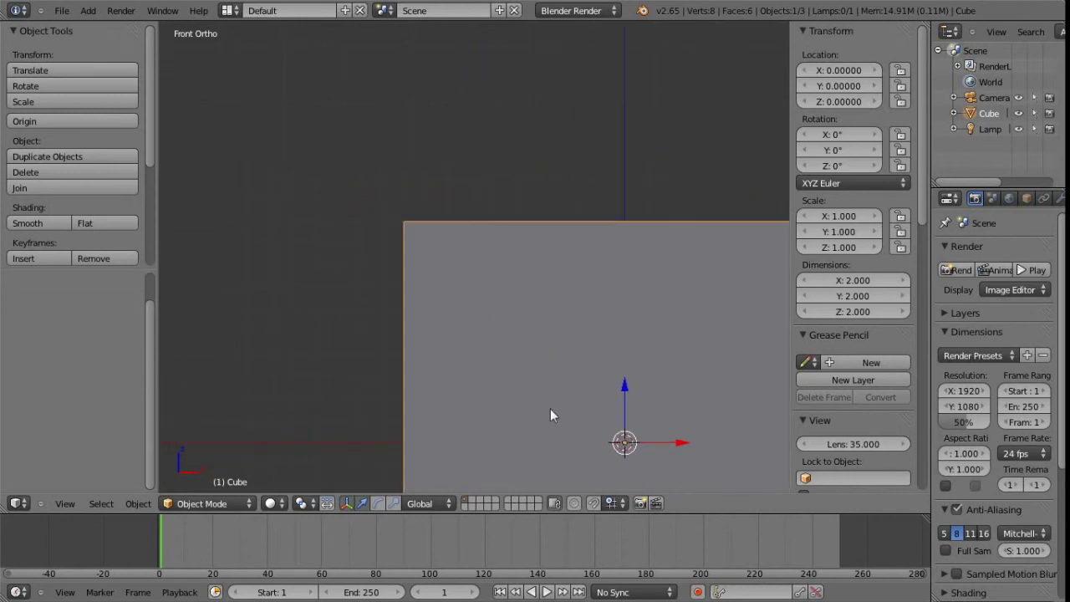
pyautogui.press('g')
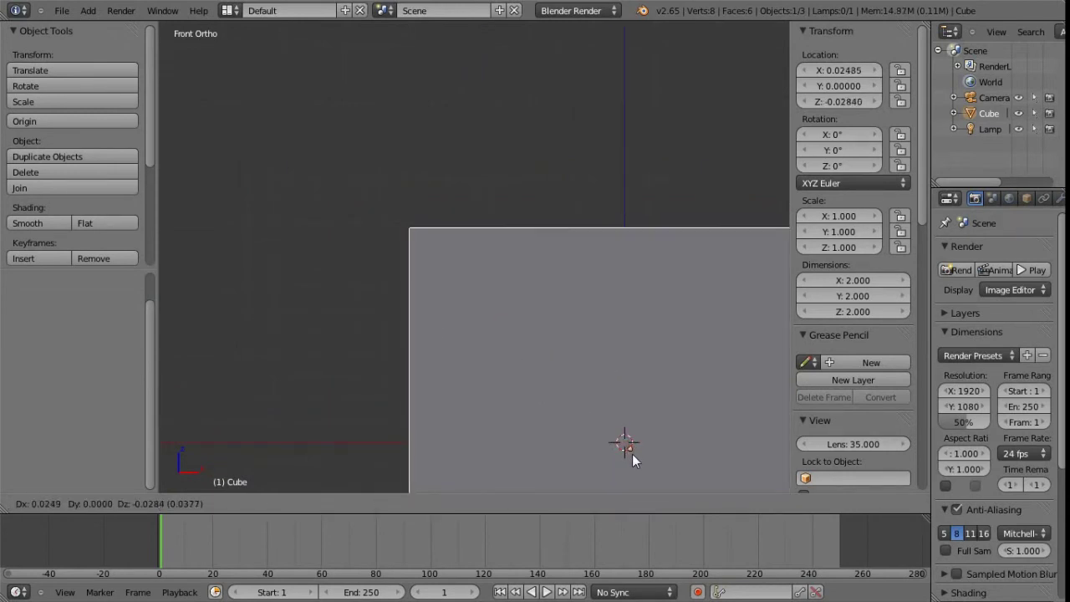
pyautogui.click(632, 455)
pyautogui.scroll(2, 353, 258)
pyautogui.keyDown('shift'); pyautogui.moveTo(354, 257); pyautogui.dragTo(484, 308, button='middle'); pyautogui.keyUp('shift')
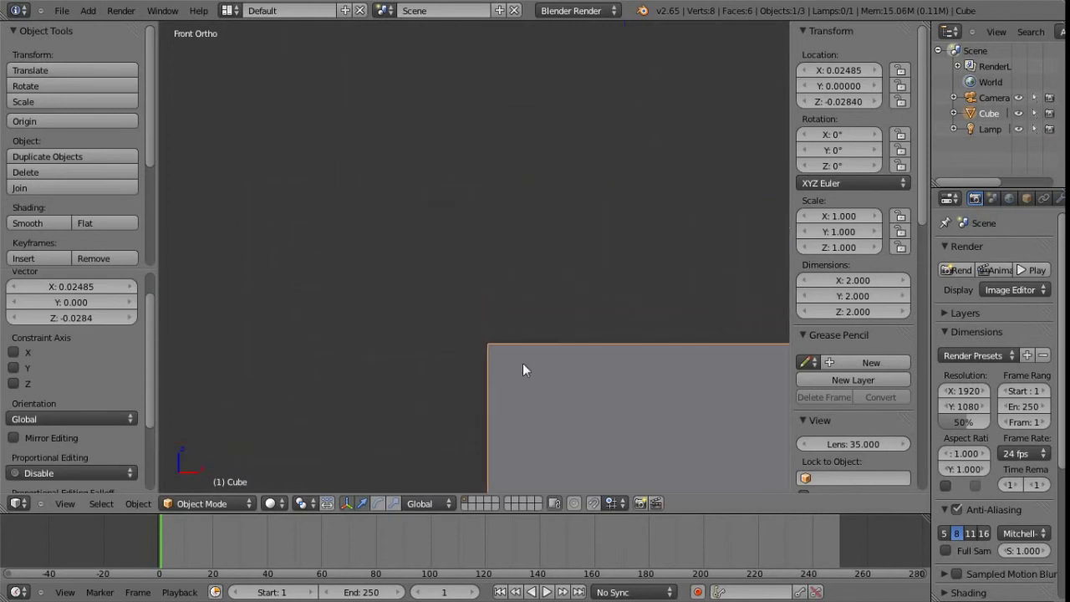
# Step: Turn on increment snapping for moving the cube
pyautogui.scroll(-4, 505, 382)
pyautogui.scroll(2, 514, 342)
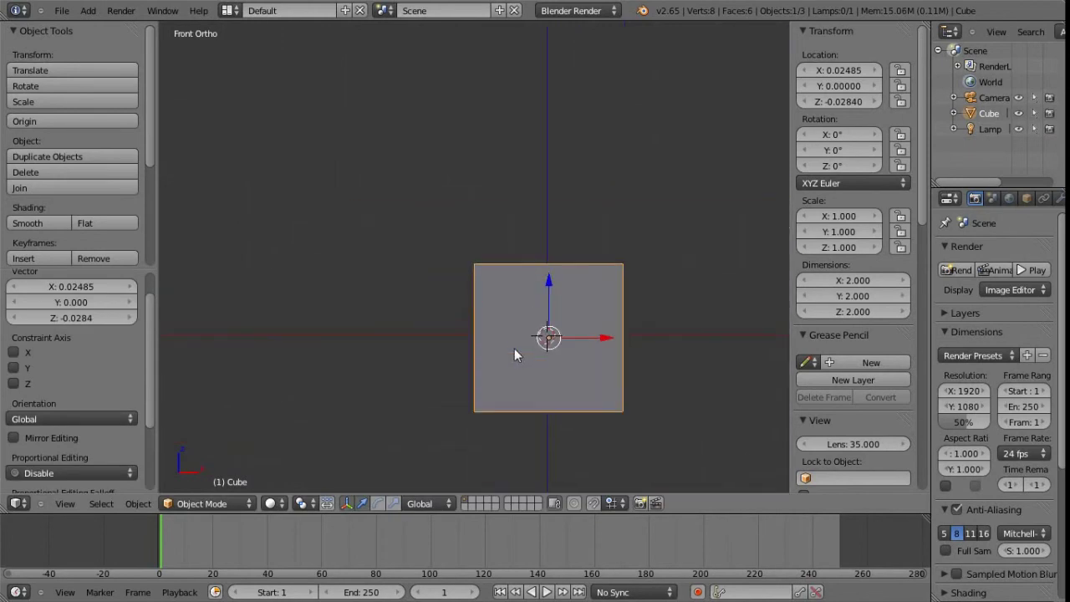
pyautogui.keyDown('shift'); pyautogui.moveTo(514, 342); pyautogui.dragTo(457, 375, button='middle'); pyautogui.keyUp('shift')
pyautogui.click(593, 504)
pyautogui.keyDown('shift'); pyautogui.moveTo(529, 366); pyautogui.dragTo(542, 390, button='middle'); pyautogui.keyUp('shift')
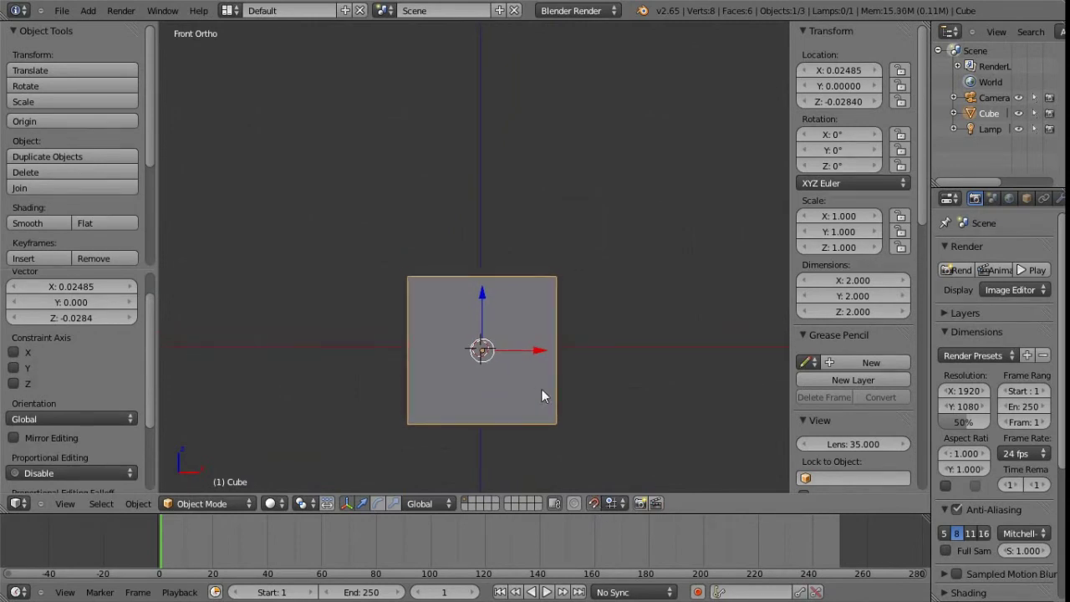
pyautogui.keyDown('shift'); pyautogui.moveTo(451, 387); pyautogui.dragTo(442, 376, button='middle'); pyautogui.keyUp('shift')
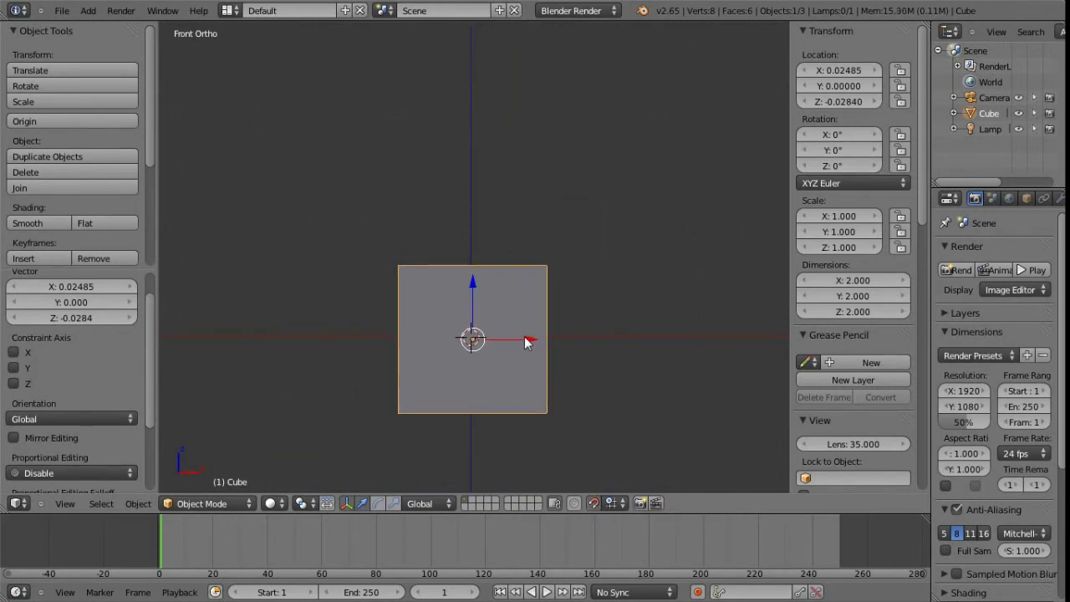
# Step: Move the cube along X in snapped increments by 2 units and another 1 unit, and undo both moves
pyautogui.moveTo(524, 336)
pyautogui.mouseDown()
pyautogui.moveTo(557, 335)
pyautogui.moveTo(535, 335)
pyautogui.mouseUp()
pyautogui.rightClick(534, 335)
pyautogui.scroll(-3, 519, 355)
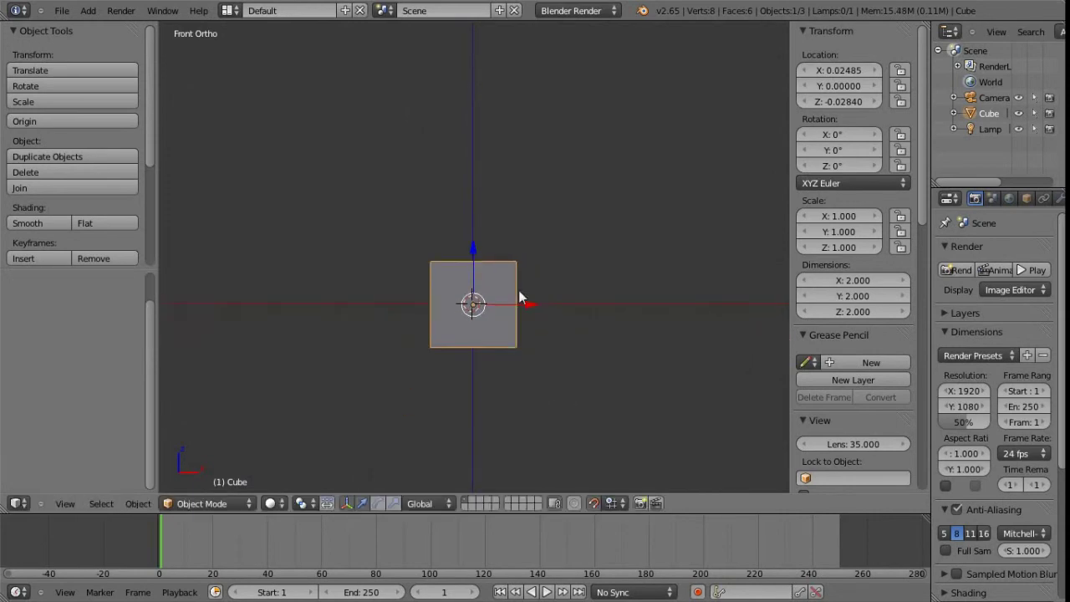
pyautogui.keyDown('shift'); pyautogui.moveTo(472, 251); pyautogui.dragTo(472, 282, button='middle'); pyautogui.keyUp('shift')
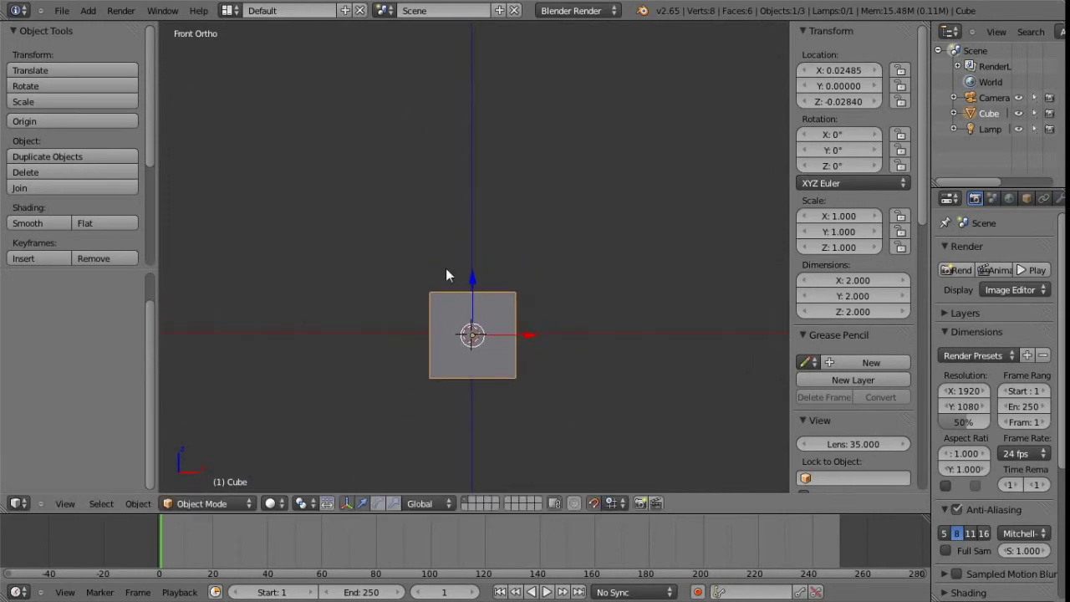
pyautogui.keyDown('ctrl'); pyautogui.moveTo(541, 334); pyautogui.dragTo(602, 331); pyautogui.keyUp('ctrl')
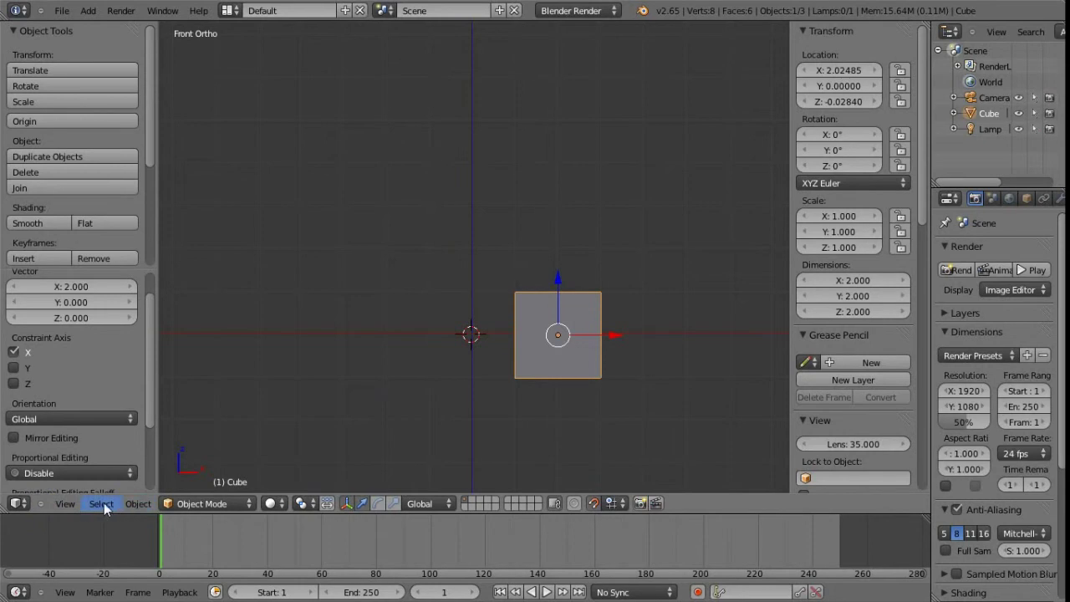
pyautogui.keyDown('ctrl'); pyautogui.moveTo(613, 333); pyautogui.dragTo(676, 335); pyautogui.keyUp('ctrl')
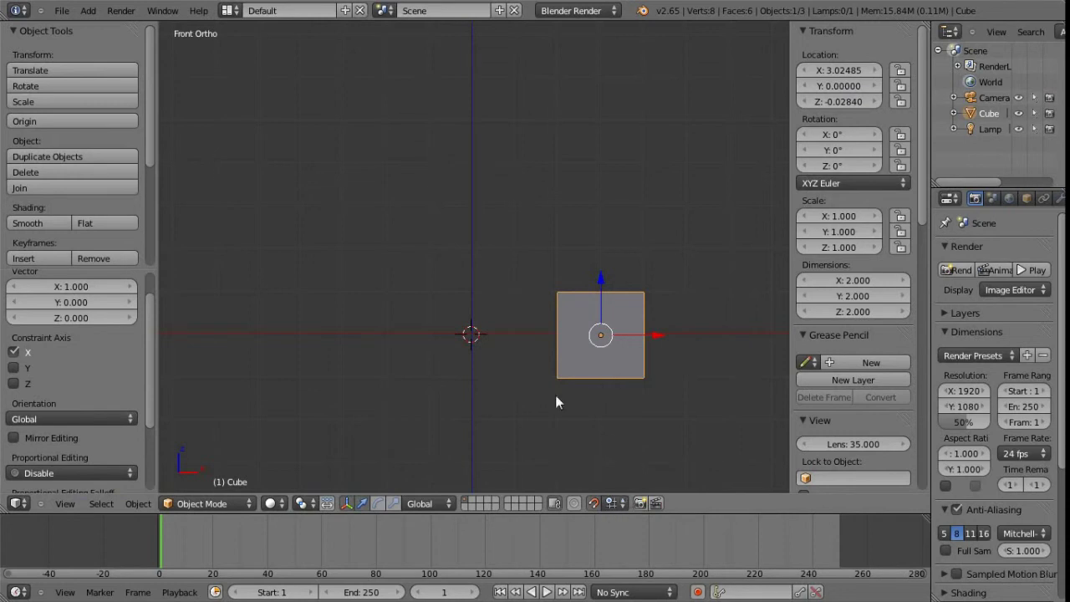
pyautogui.hotkey('ctrl', 'z')
pyautogui.hotkey('ctrl', 'z')
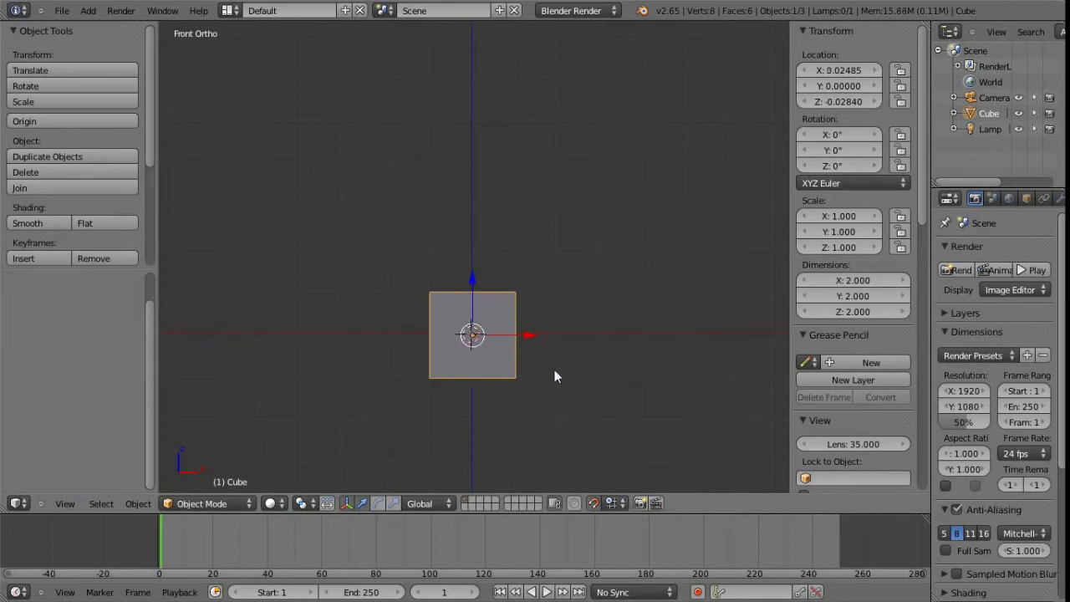
# Step: Snap the cube to the nearest grid node with Selection to Grid, undo it, and snap it again
pyautogui.scroll(4, 518, 369)
pyautogui.keyDown('shift'); pyautogui.moveTo(511, 367); pyautogui.dragTo(558, 183, button='middle'); pyautogui.keyUp('shift')
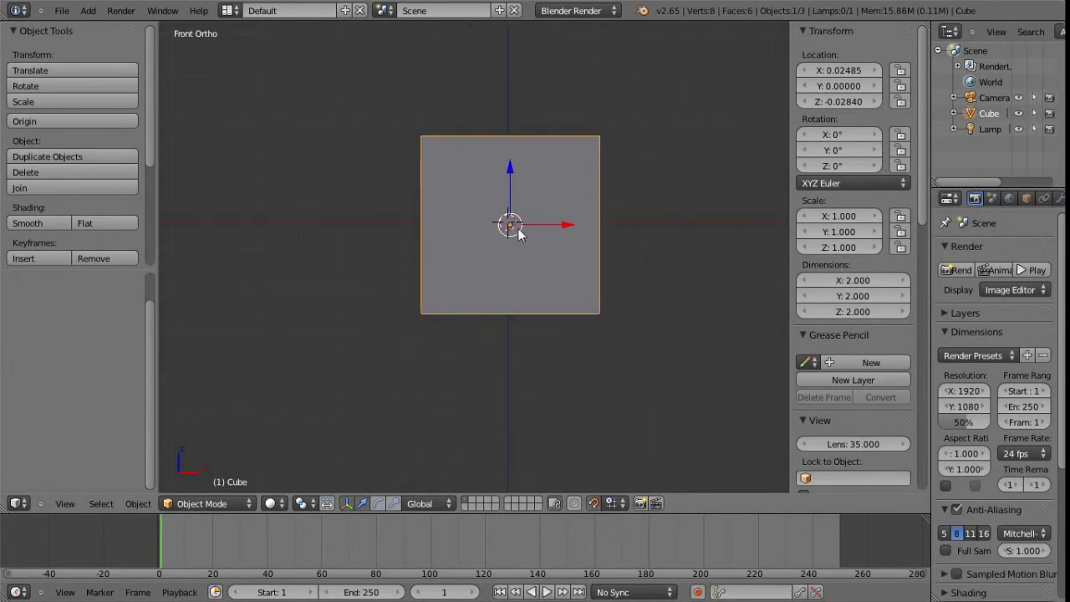
pyautogui.scroll(2, 505, 248)
pyautogui.keyDown('shift'); pyautogui.moveTo(504, 244); pyautogui.dragTo(487, 317, button='middle'); pyautogui.keyUp('shift')
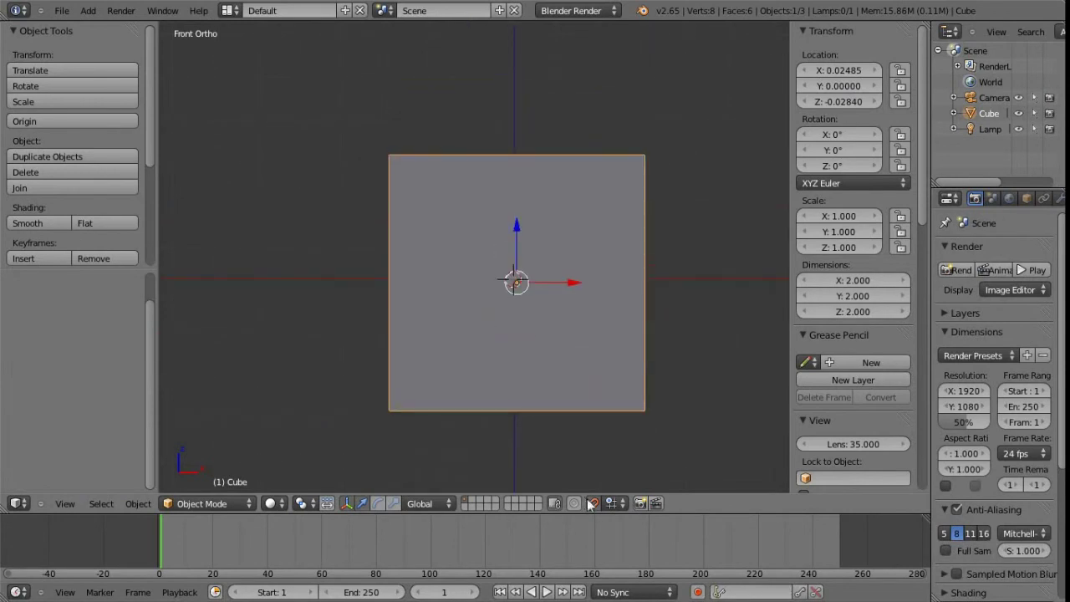
pyautogui.keyDown('shift'); pyautogui.moveTo(509, 255); pyautogui.dragTo(491, 287, button='middle'); pyautogui.keyUp('shift')
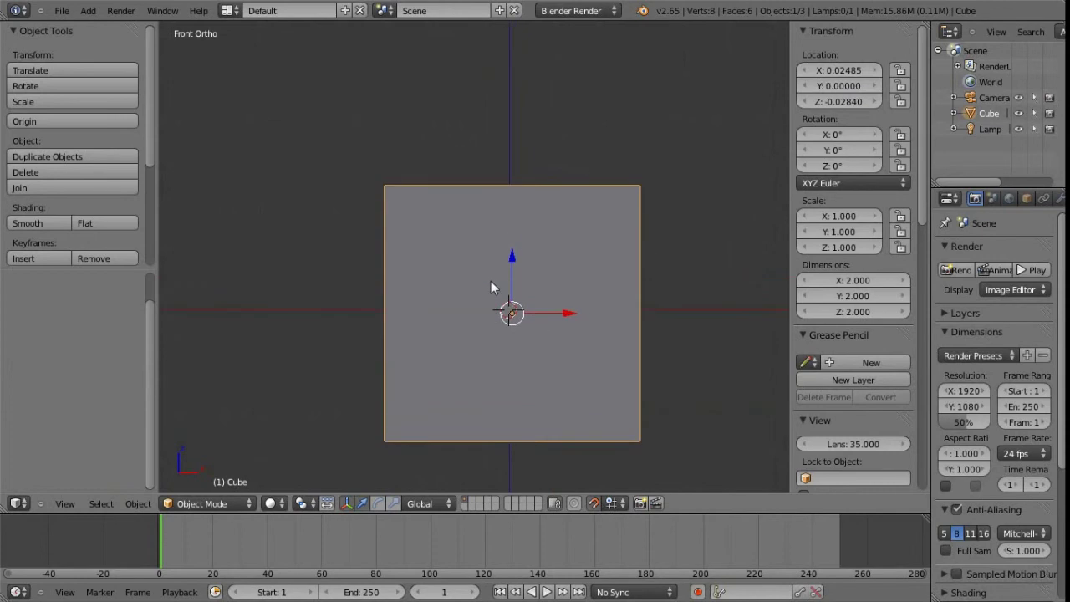
pyautogui.keyDown('shift'); pyautogui.moveTo(498, 372); pyautogui.dragTo(493, 335, button='middle'); pyautogui.keyUp('shift')
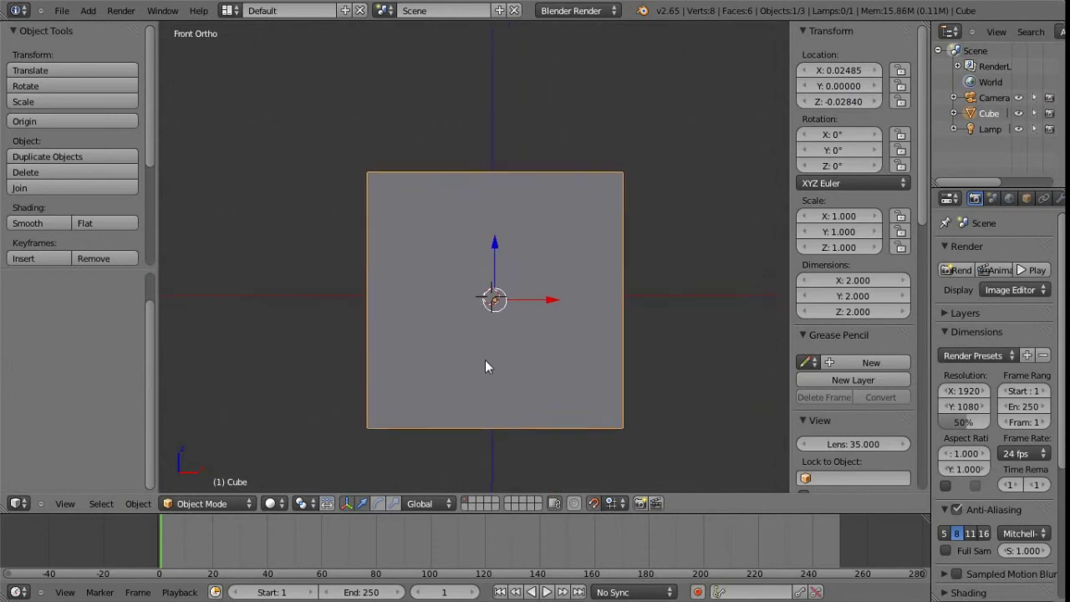
pyautogui.hotkey('shift', 's')
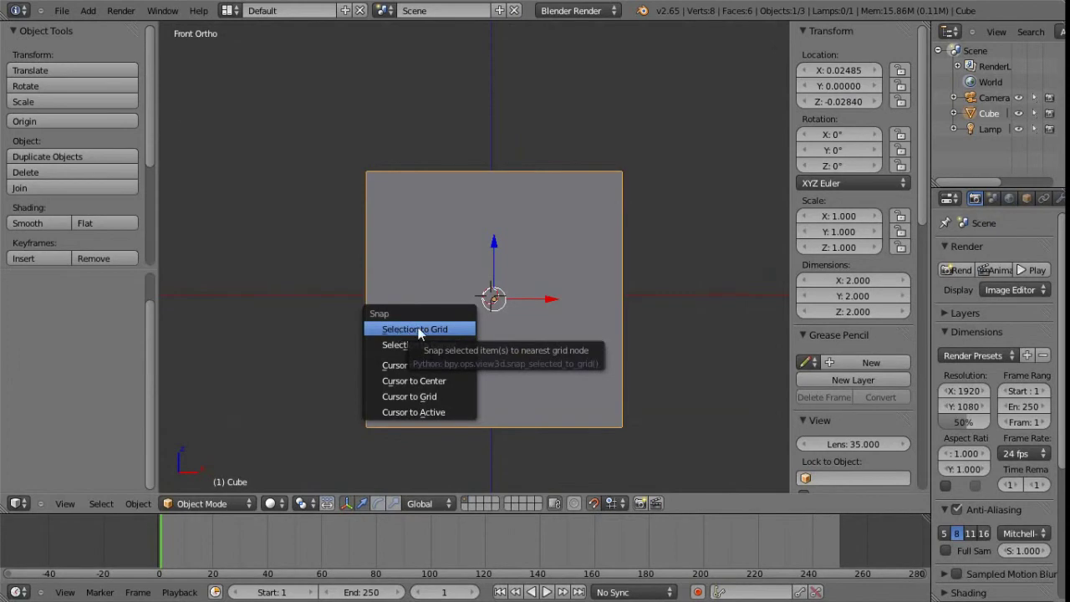
pyautogui.click(443, 331)
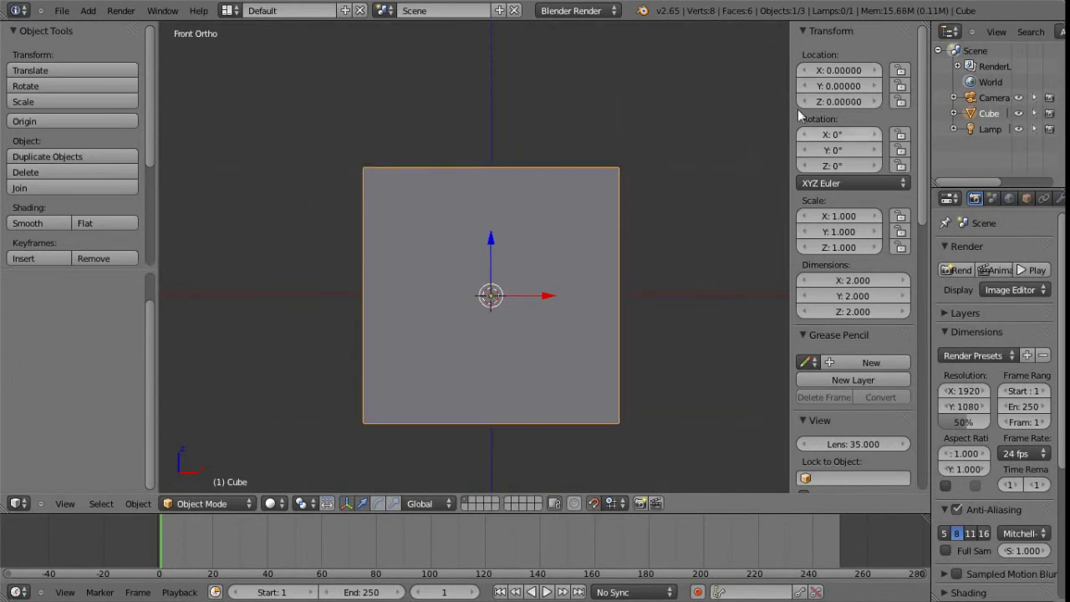
pyautogui.moveTo(563, 242); pyautogui.dragTo(566, 246, button='right')
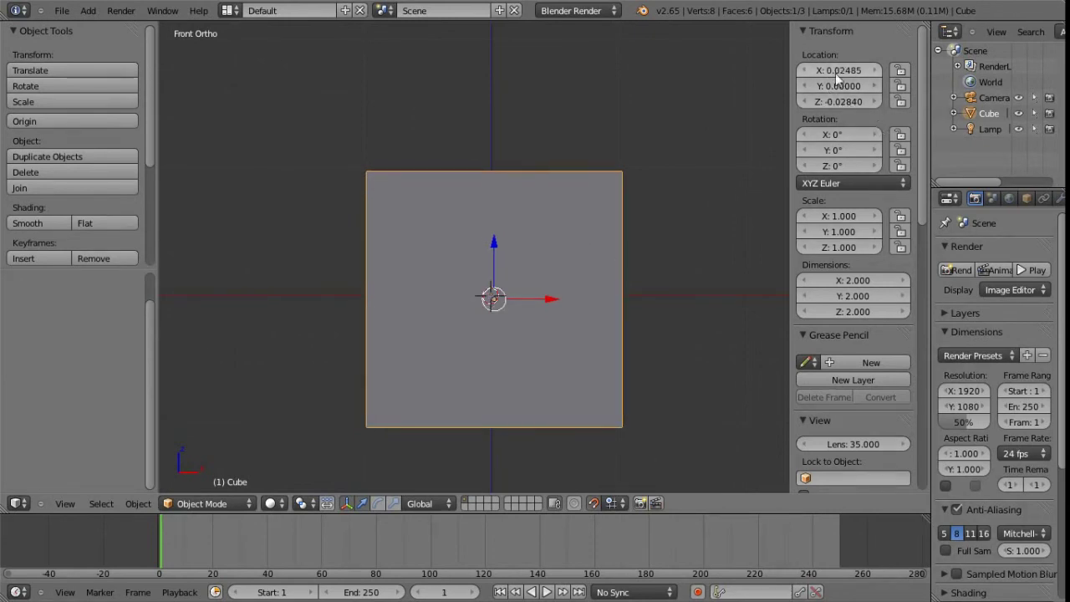
pyautogui.hotkey('shift', 's')
pyautogui.click(563, 233)
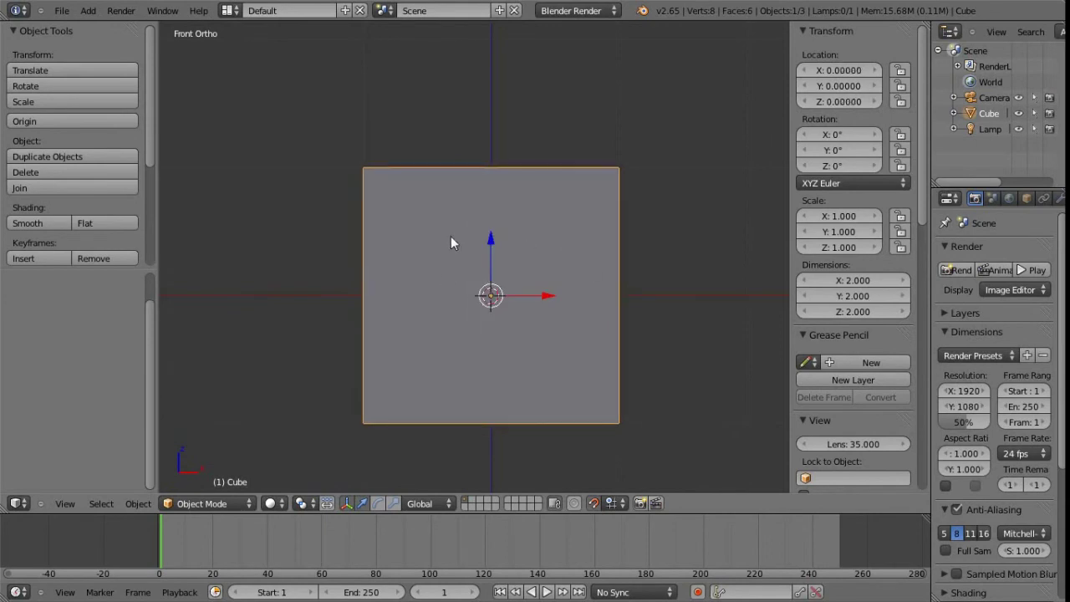
# Step: Move the cube 3 units along X in grid increments
pyautogui.scroll(-2, 493, 313)
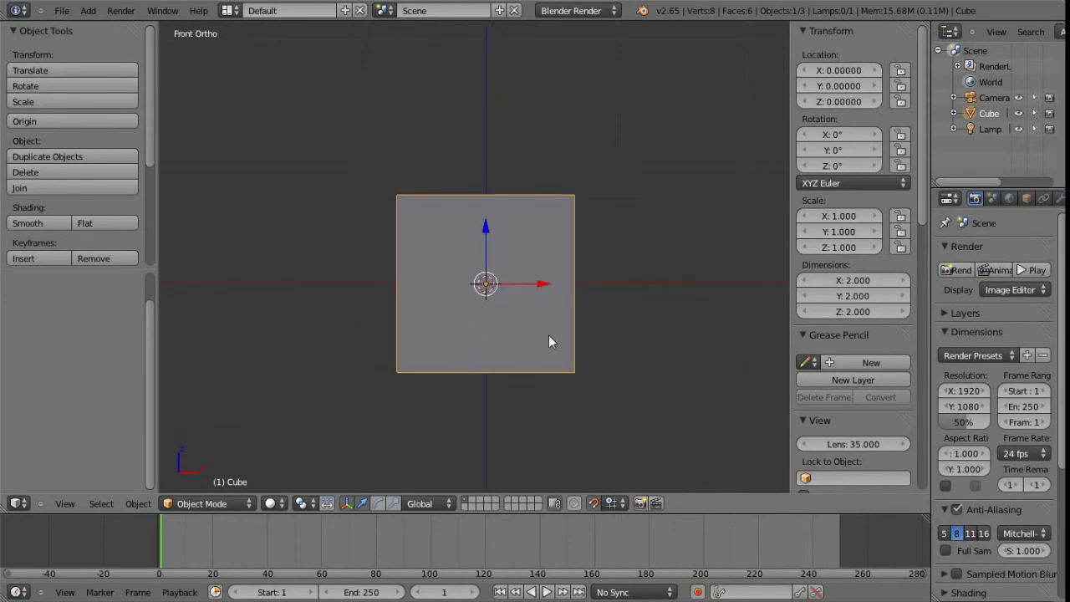
pyautogui.keyDown('ctrl'); pyautogui.scroll(-2, 514, 332); pyautogui.keyUp('ctrl')
pyautogui.scroll(-2, 487, 341)
pyautogui.scroll(-1, 510, 275)
pyautogui.scroll(1, 531, 275)
pyautogui.scroll(-2, 502, 290)
pyautogui.keyDown('ctrl'); pyautogui.moveTo(504, 271); pyautogui.dragTo(633, 266); pyautogui.keyUp('ctrl')
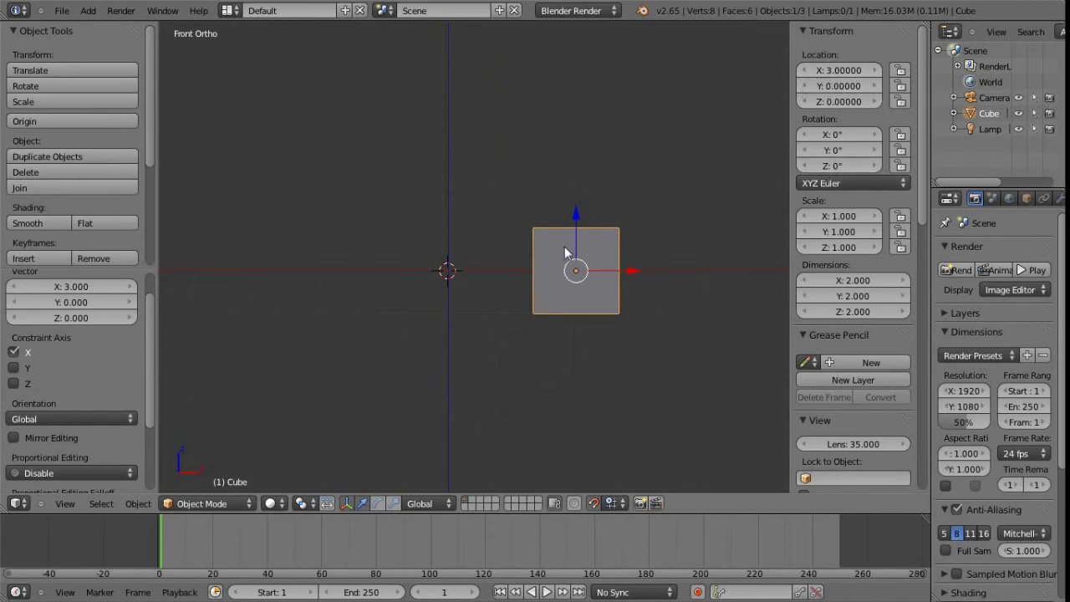
# Step: Move the cube 2.5 units in the negative X direction in snapped increments
pyautogui.scroll(4, 484, 360)
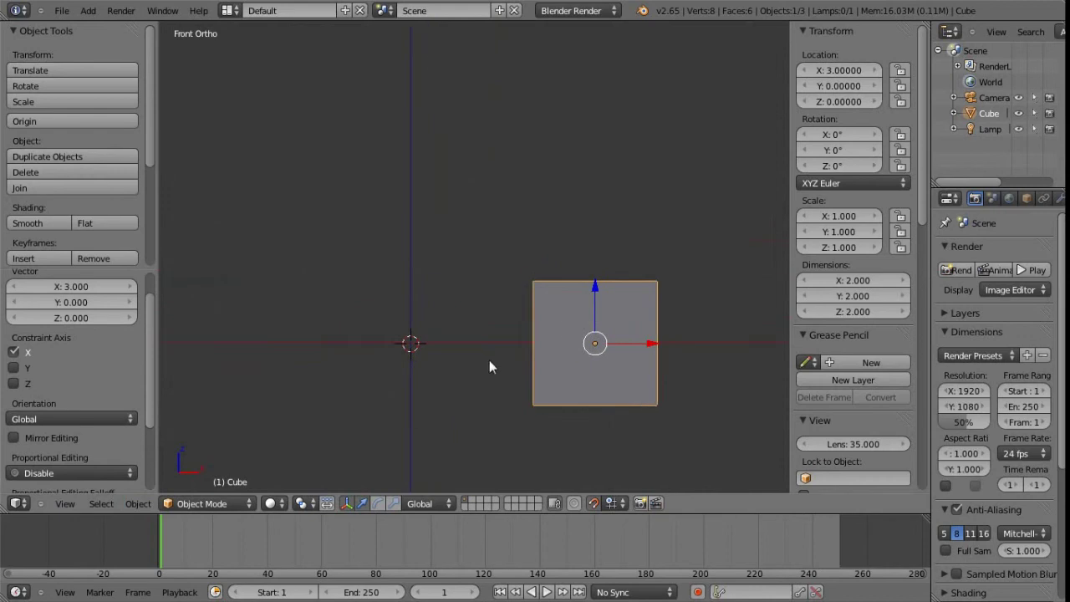
pyautogui.scroll(1, 465, 325)
pyautogui.scroll(-1, 465, 325)
pyautogui.moveTo(693, 290); pyautogui.dragTo(472, 279)
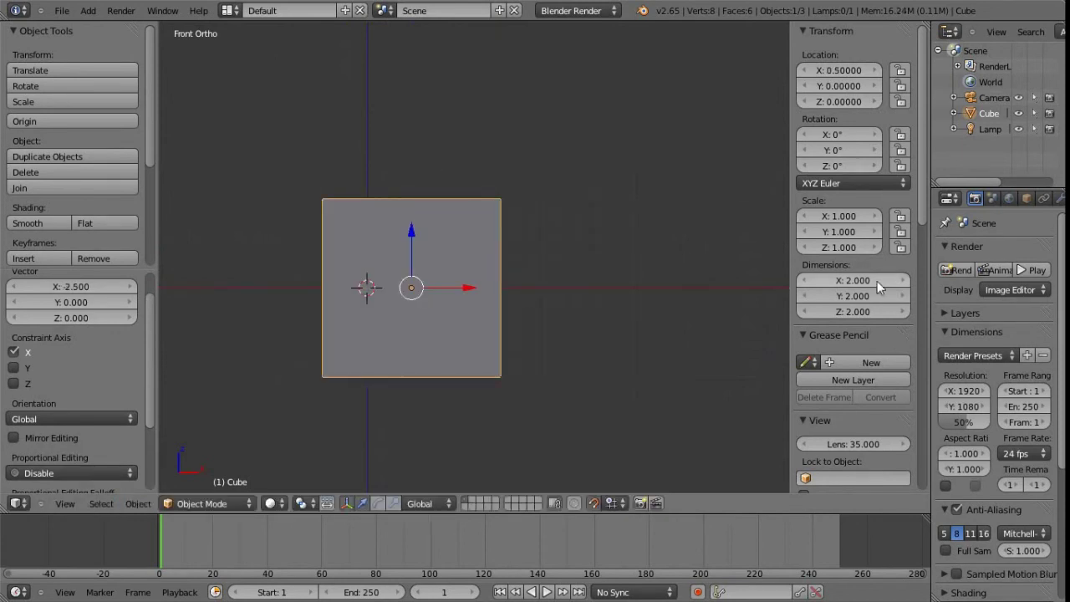
# Step: Examine the grid floor's lines, scale and subdivisions in the display settings and compare them with the grid around the cube
pyautogui.scroll(-12, 870, 276)
pyautogui.scroll(-3, 888, 312)
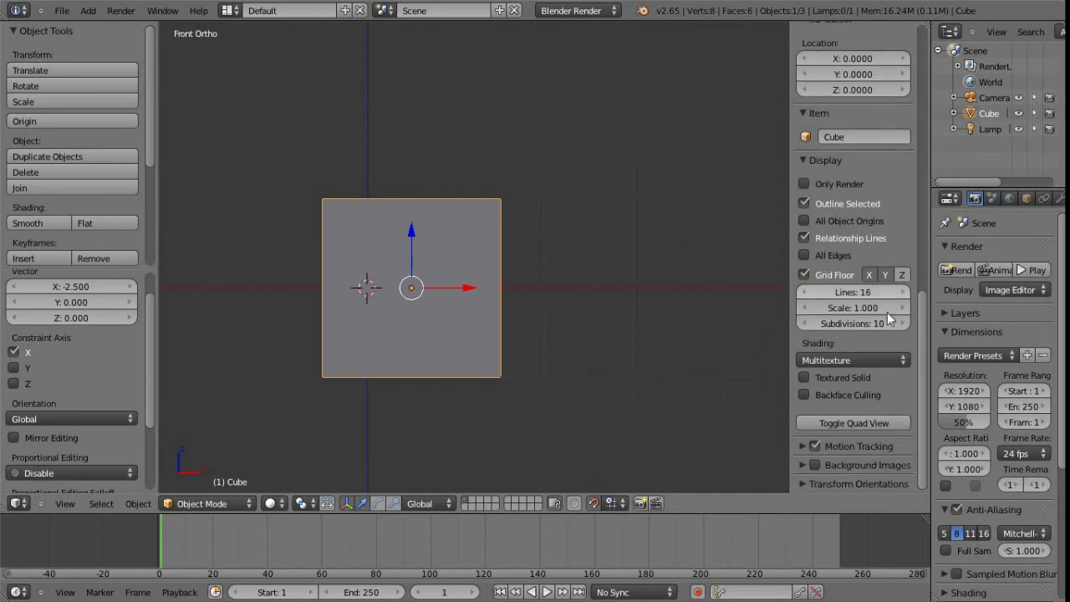
pyautogui.scroll(8, 870, 319)
pyautogui.scroll(5, 870, 318)
pyautogui.scroll(-11, 869, 316)
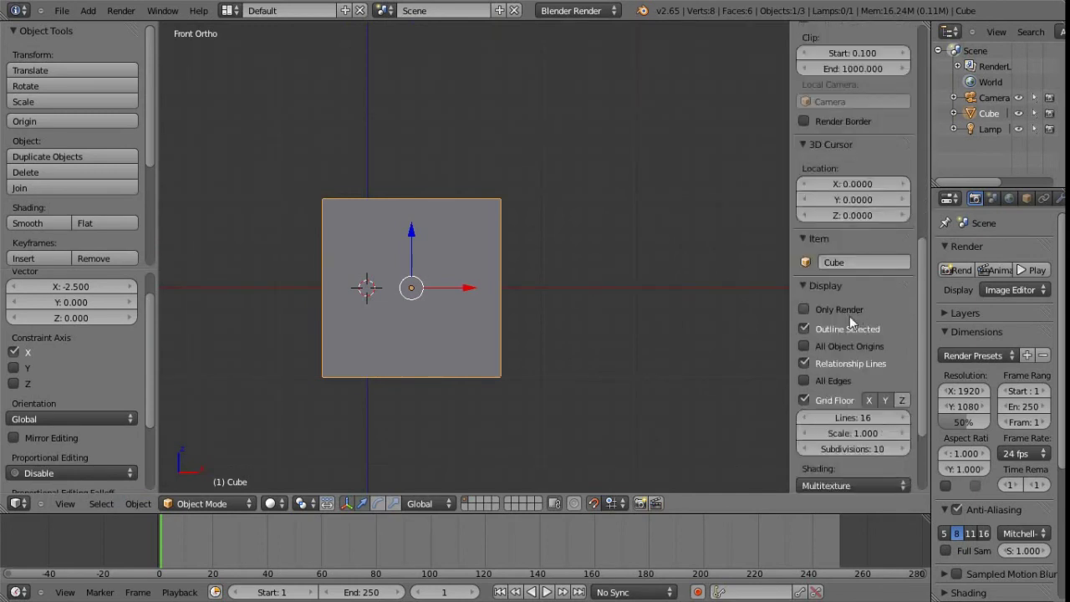
pyautogui.scroll(-5, 855, 326)
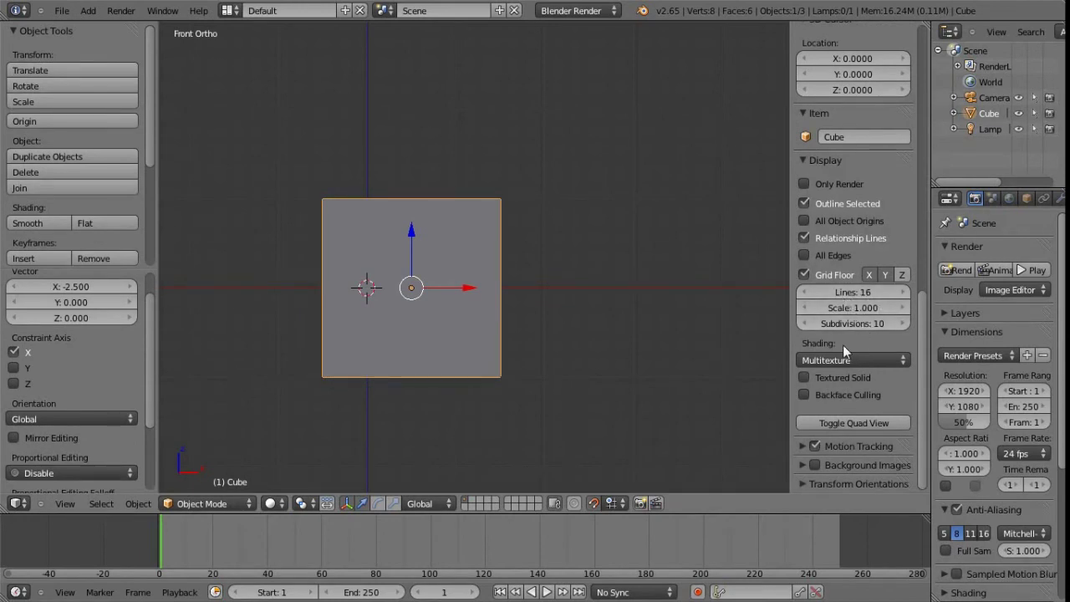
pyautogui.keyDown('shift'); pyautogui.moveTo(333, 345); pyautogui.dragTo(461, 379, button='middle'); pyautogui.keyUp('shift')
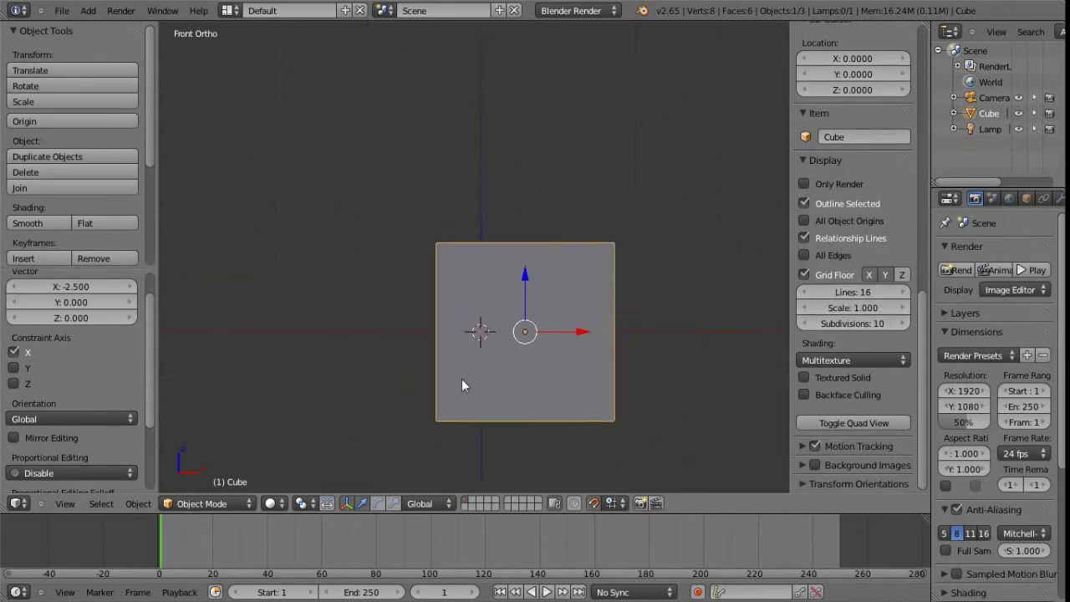
pyautogui.scroll(-4, 471, 367)
pyautogui.scroll(2, 455, 369)
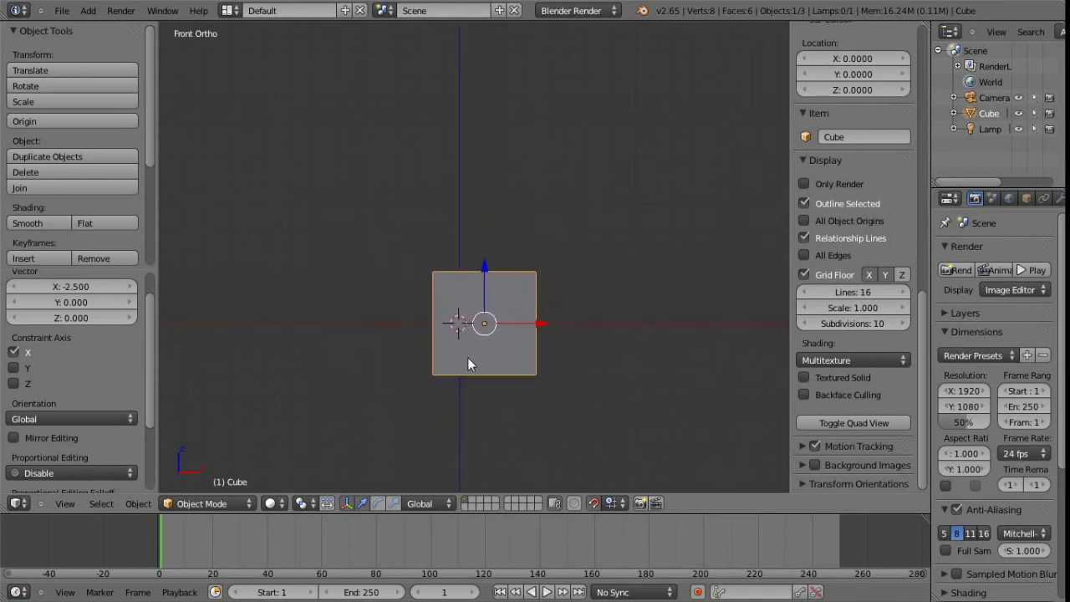
# Step: Look over the available snap elements and turn off snapping during transforms
pyautogui.click(615, 504)
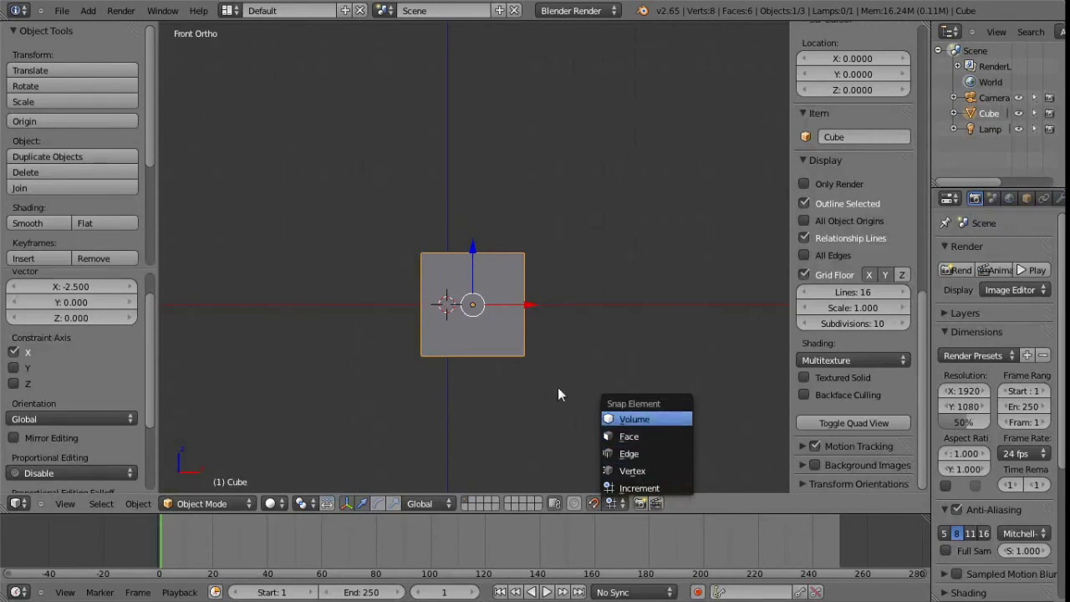
pyautogui.keyDown('shift'); pyautogui.moveTo(471, 396); pyautogui.dragTo(508, 387, button='middle'); pyautogui.keyUp('shift')
pyautogui.click(593, 504)
pyautogui.keyDown('shift'); pyautogui.moveTo(431, 336); pyautogui.dragTo(434, 324, button='middle'); pyautogui.keyUp('shift')
pyautogui.scroll(-1, 486, 332)
pyautogui.scroll(4, 505, 342)
pyautogui.scroll(-4, 506, 343)
pyautogui.keyDown('shift'); pyautogui.moveTo(476, 349); pyautogui.dragTo(476, 424, button='middle'); pyautogui.keyUp('shift')
# Step: Review the snap element choices again and show the snap type list in the viewport
pyautogui.click(616, 502)
pyautogui.click(596, 417)
pyautogui.keyDown('shift'); pyautogui.moveTo(512, 365); pyautogui.dragTo(515, 373, button='middle'); pyautogui.keyUp('shift')
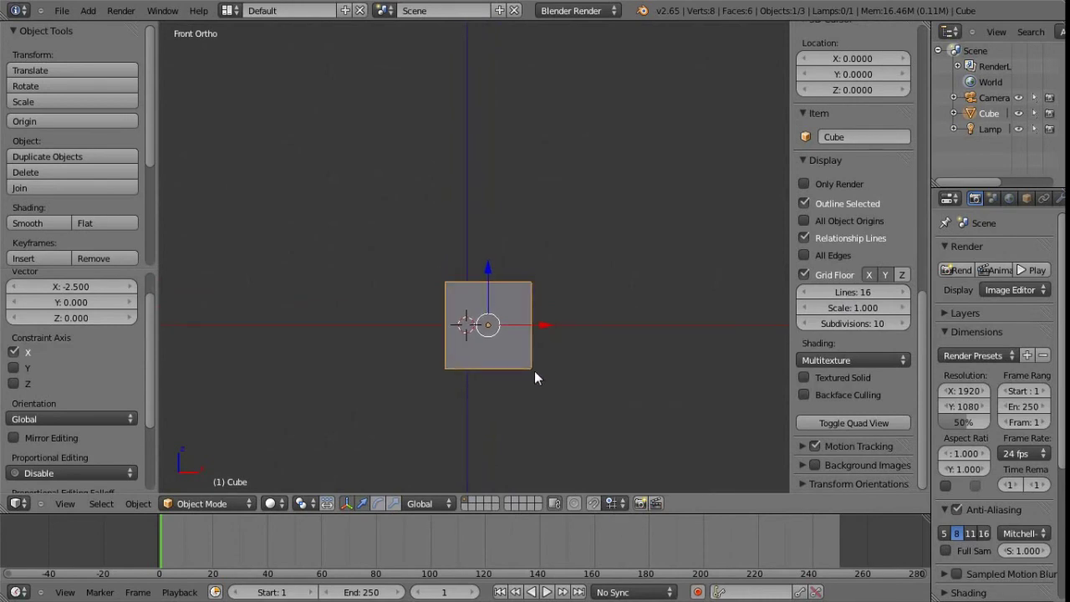
pyautogui.hotkey('ctrl', 'shift', 'Tab')
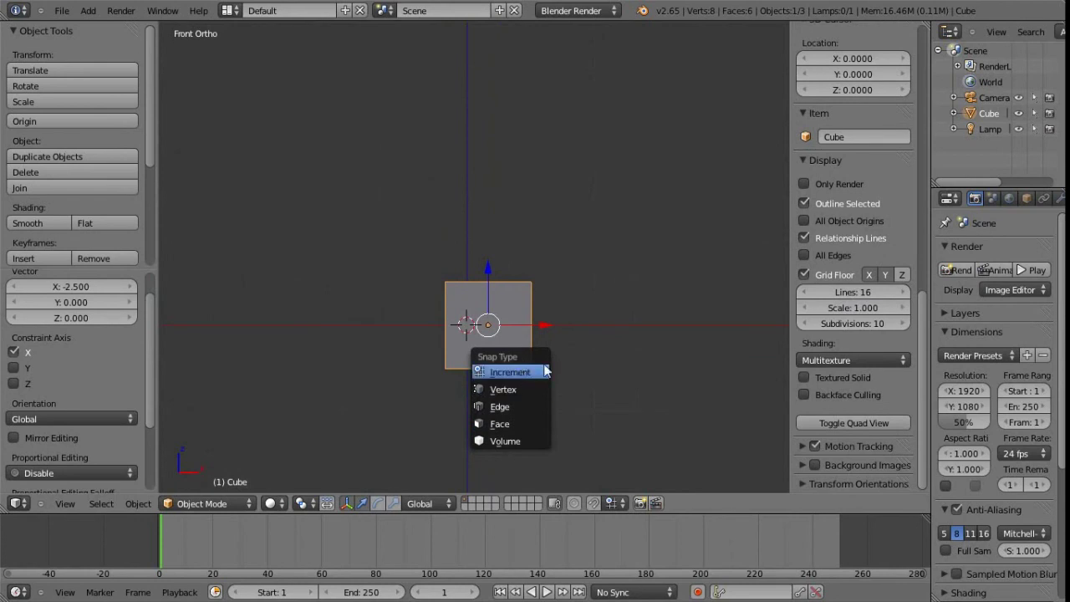
# Step: Switch to an angled perspective view and move the cube 1 unit in the negative X direction in grid increments
pyautogui.scroll(2, 435, 341)
pyautogui.press('ctrl+KP_6')
pyautogui.press('ctrl+KP_2')
pyautogui.keyDown('shift'); pyautogui.moveTo(480, 340); pyautogui.dragTo(494, 345, button='middle'); pyautogui.keyUp('shift')
pyautogui.press('KP_5')
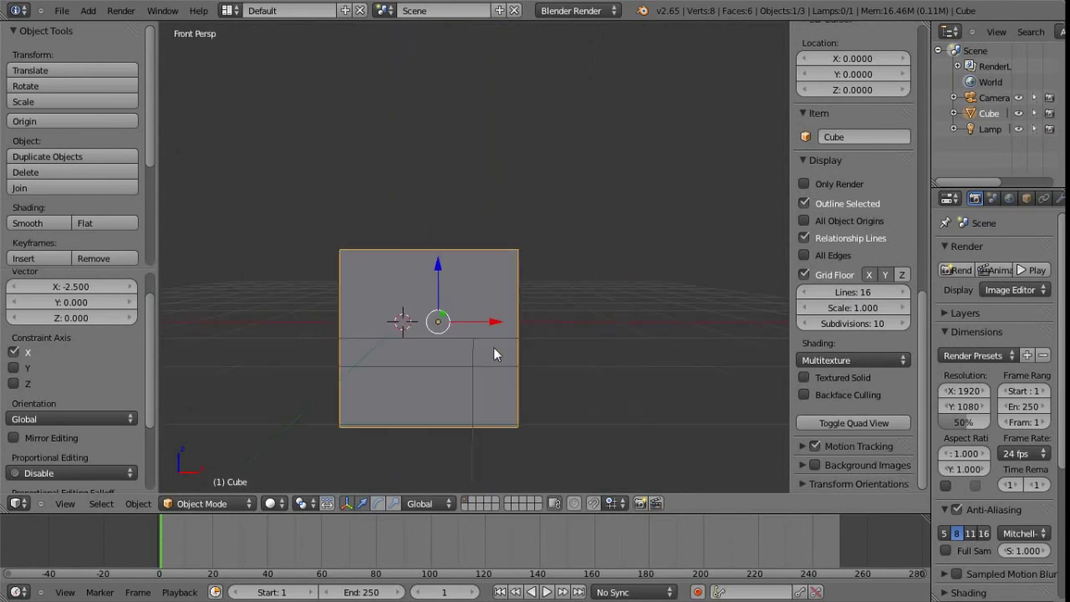
pyautogui.moveTo(502, 357); pyautogui.dragTo(465, 320, button='middle')
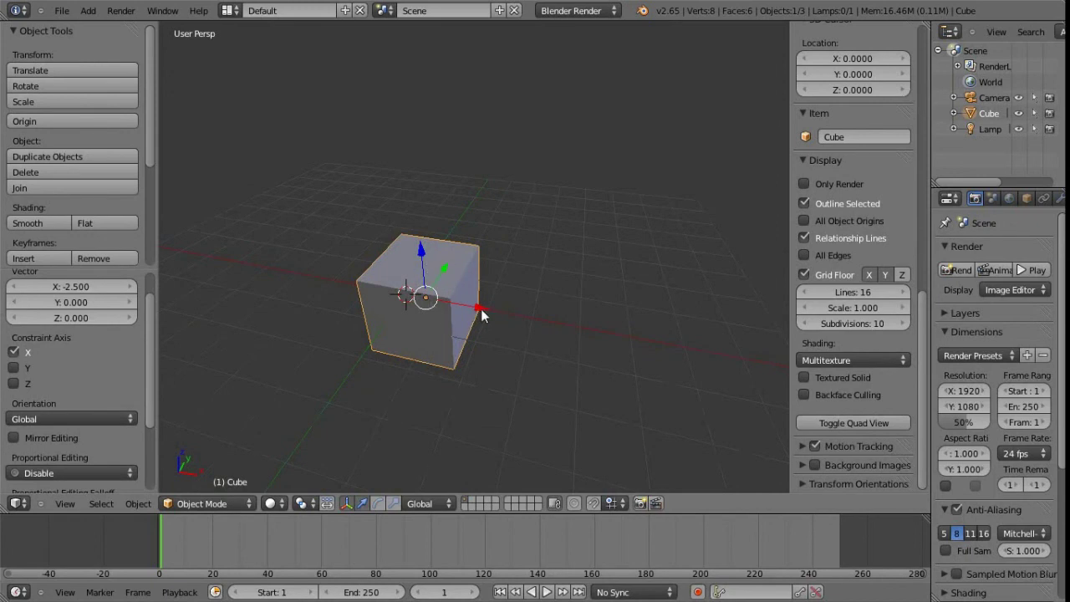
pyautogui.moveTo(479, 311); pyautogui.dragTo(425, 300)
# Step: Move the cube 8 units along Y in grid increments and show its location values
pyautogui.moveTo(425, 301); pyautogui.dragTo(528, 308, button='middle')
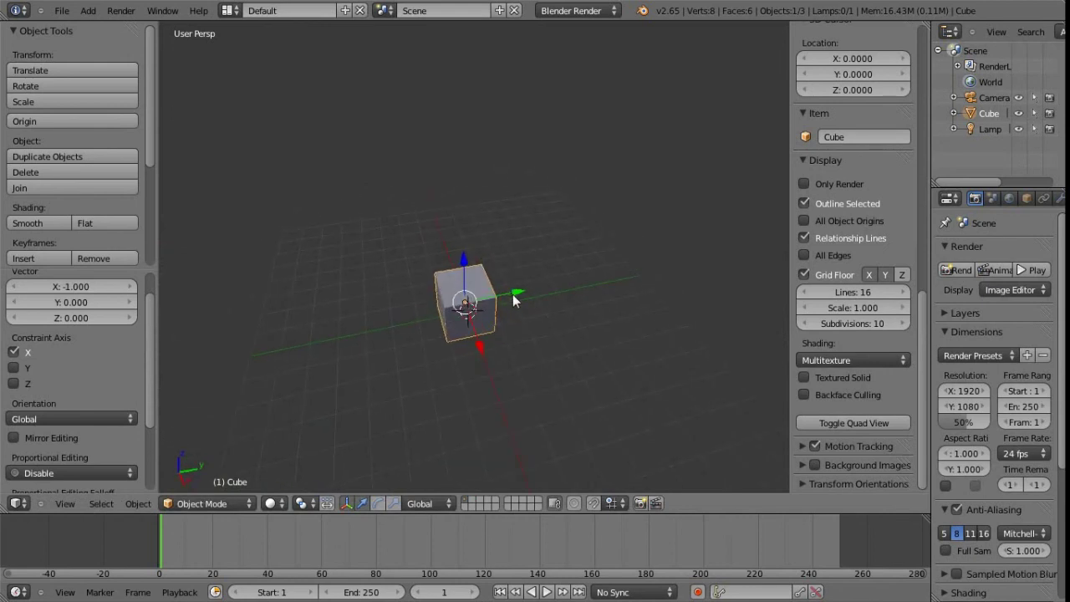
pyautogui.moveTo(515, 296); pyautogui.dragTo(682, 248)
pyautogui.keyDown('shift'); pyautogui.moveTo(575, 355); pyautogui.dragTo(496, 384, button='middle'); pyautogui.keyUp('shift')
pyautogui.scroll(12, 882, 292)
pyautogui.scroll(4, 902, 281)
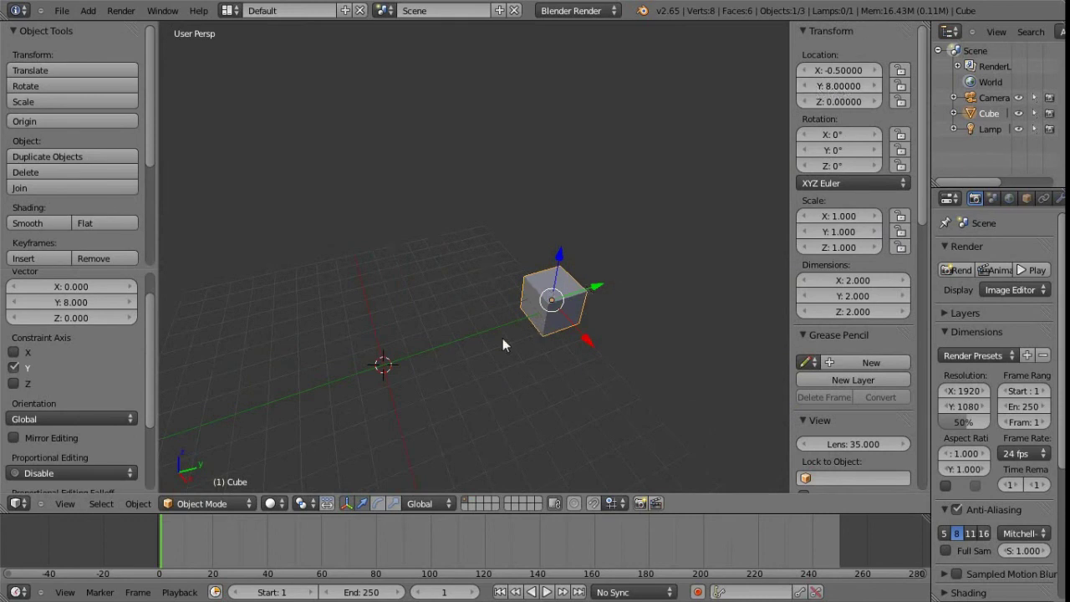
# Step: Adjust the last move's Y translation to 10.641 and view the cube from a new angle
pyautogui.scroll(-3, 126, 370)
pyautogui.scroll(5, 94, 341)
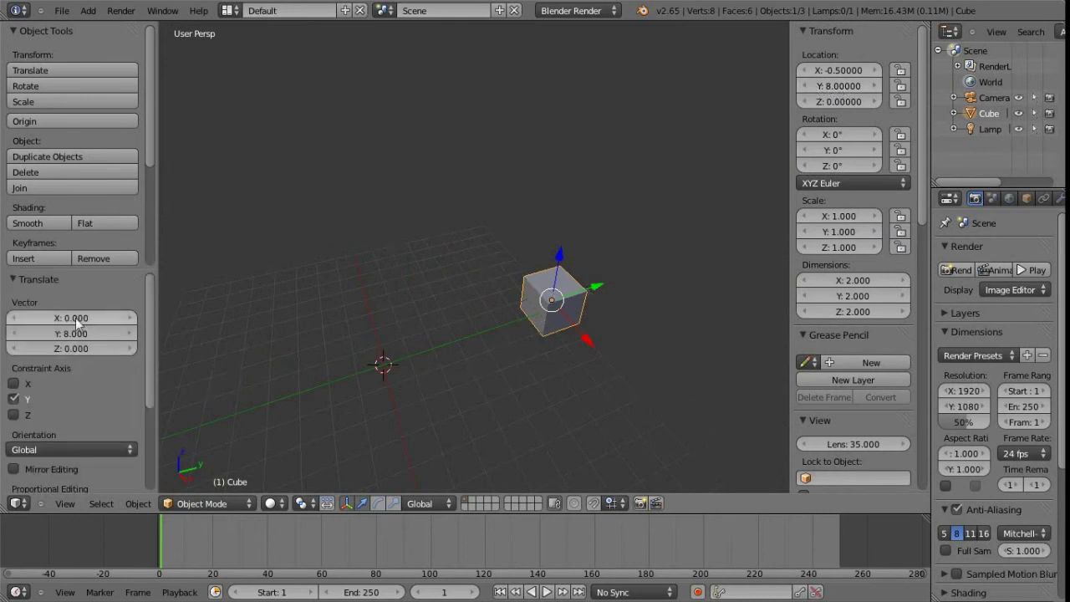
pyautogui.moveTo(68, 332); pyautogui.dragTo(73, 331)
pyautogui.moveTo(455, 395); pyautogui.dragTo(481, 326, button='middle')
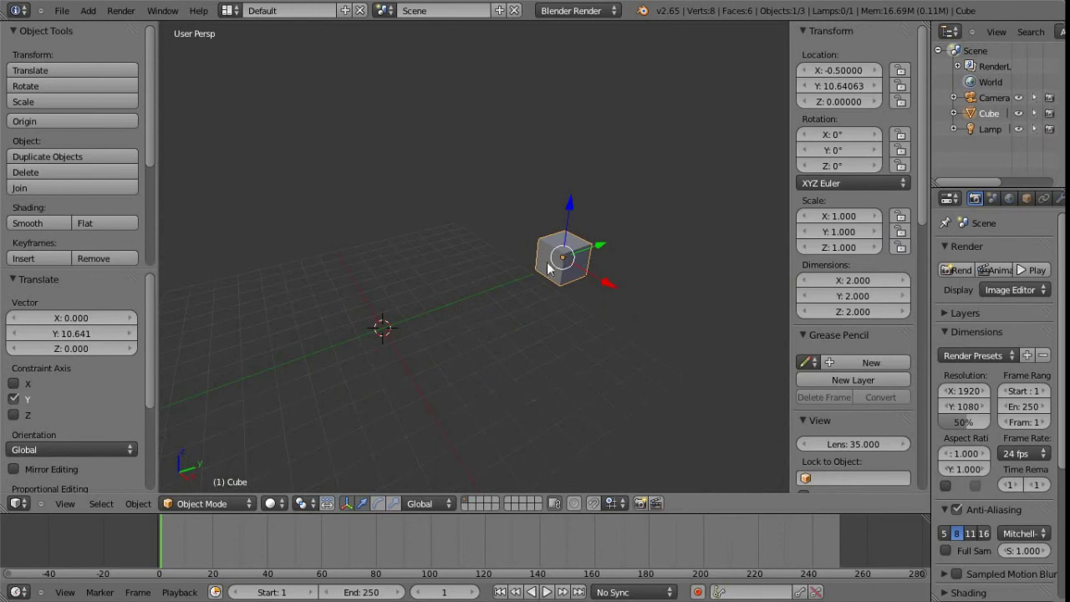
pyautogui.moveTo(427, 359); pyautogui.dragTo(457, 385, button='middle')
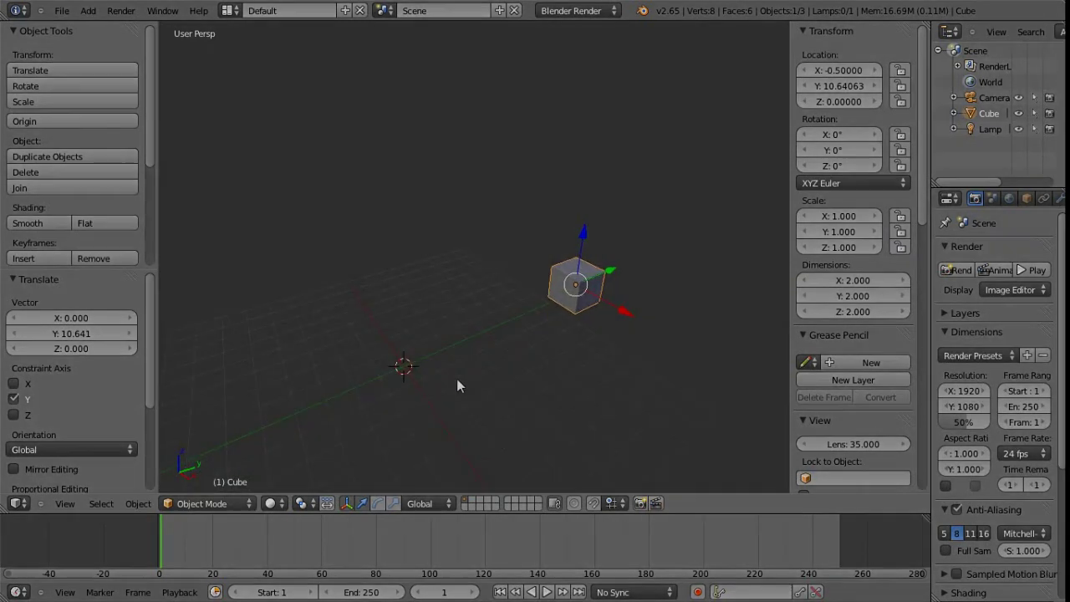